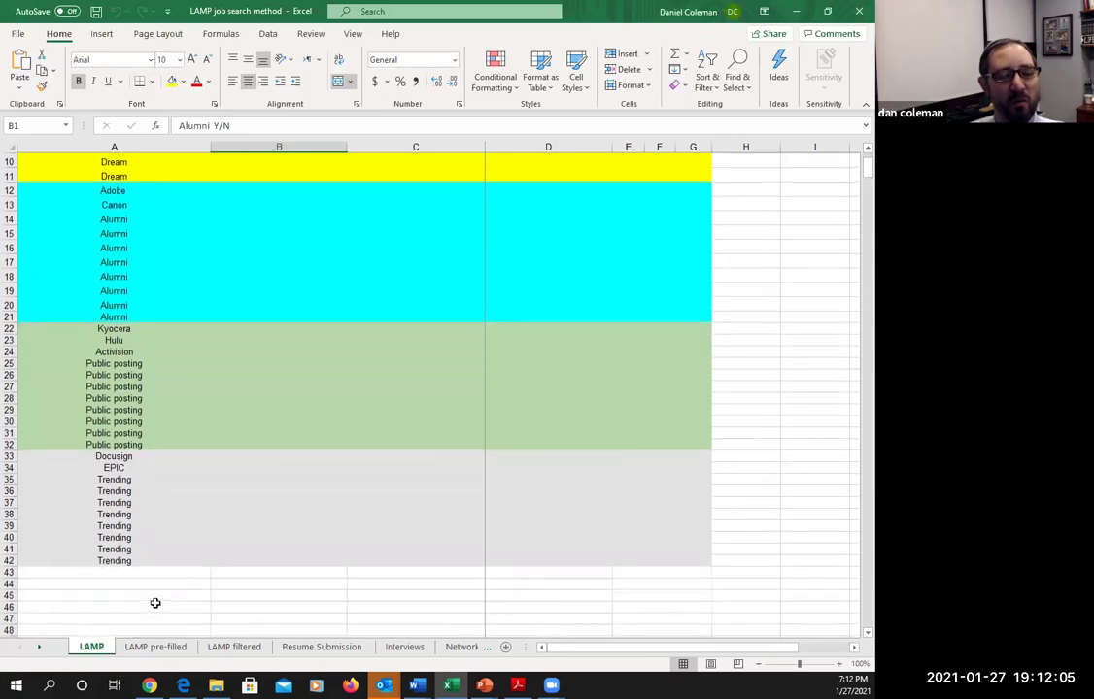
- Review the colour-coded company list on the LAMP sheet, from the dream employers through the trending ones
scroll(155, 603, "up", 3)
scroll(155, 603, "down", 2)
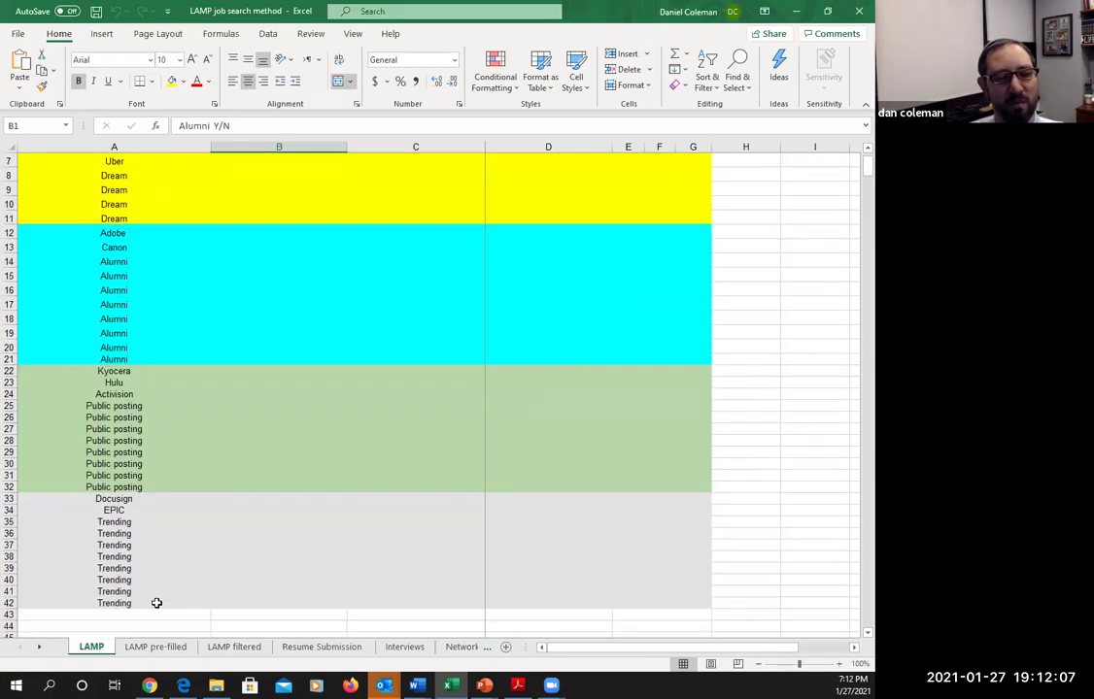
scroll(155, 603, "up", 2)
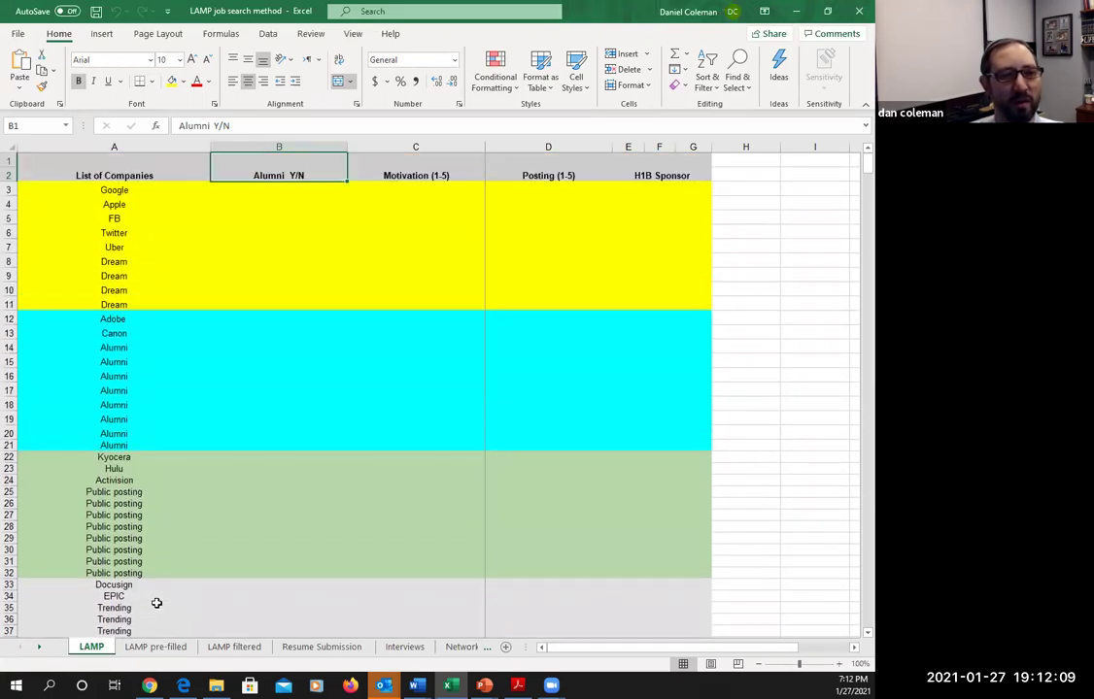
scroll(183, 535, "down", 2)
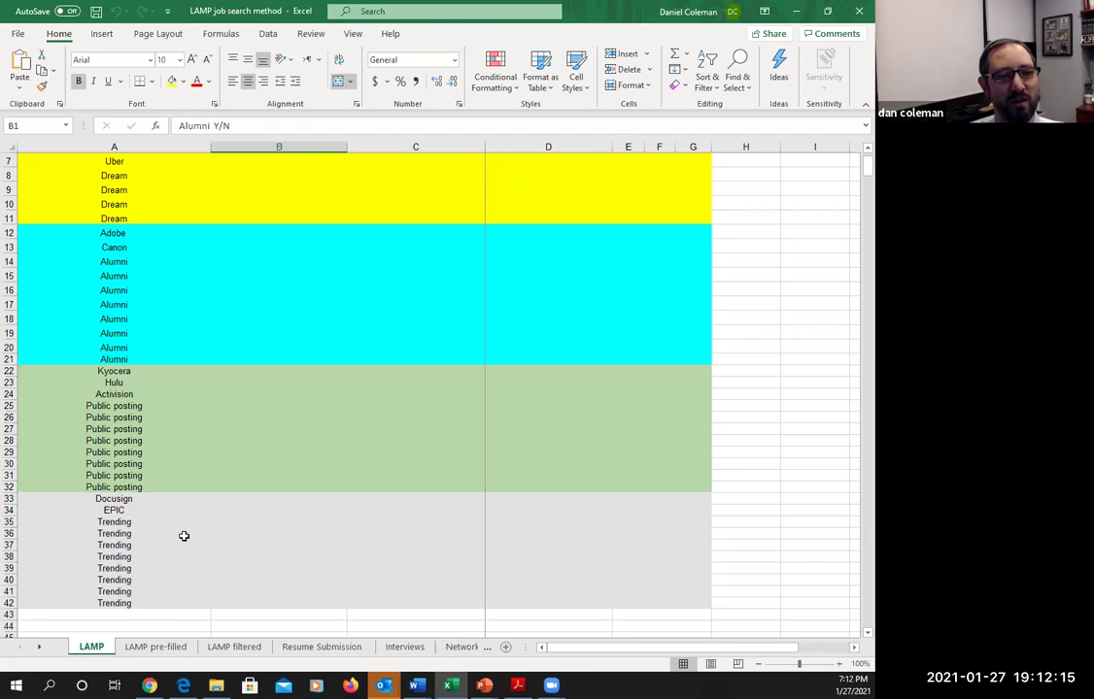
scroll(183, 537, "up", 2)
scroll(183, 536, "down", 2)
scroll(183, 537, "up", 1)
scroll(183, 536, "up", 1)
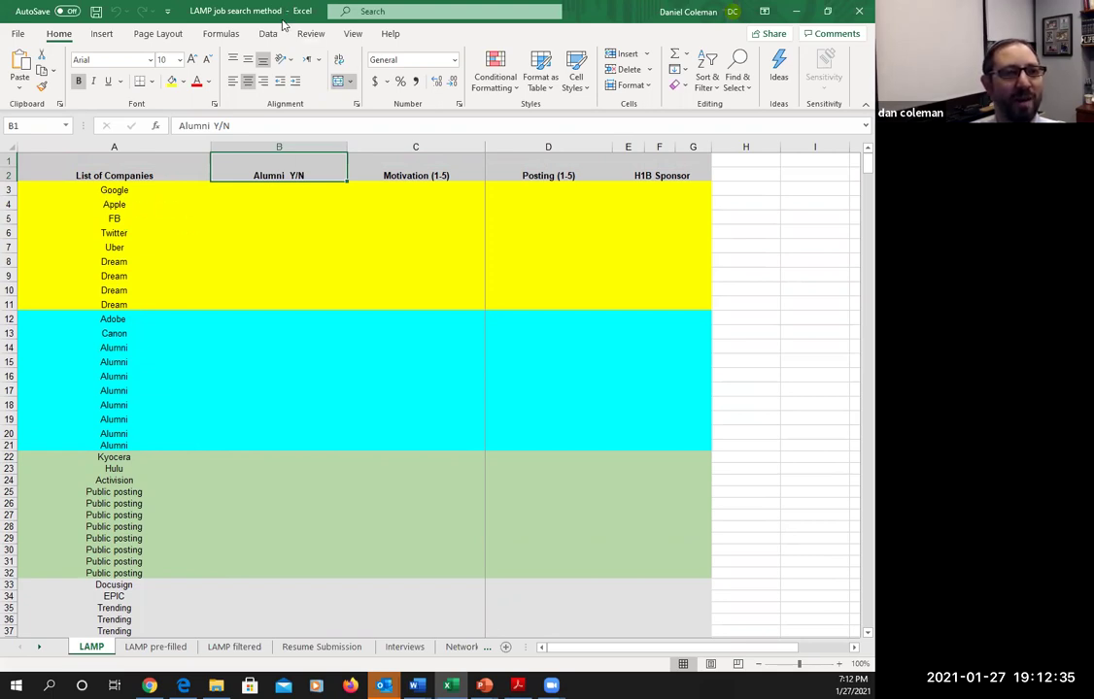
- Switch to the PowerPoint slide "LAMP - Making your List" and compare its four list parts with the Excel company list
key("alt+Tab")
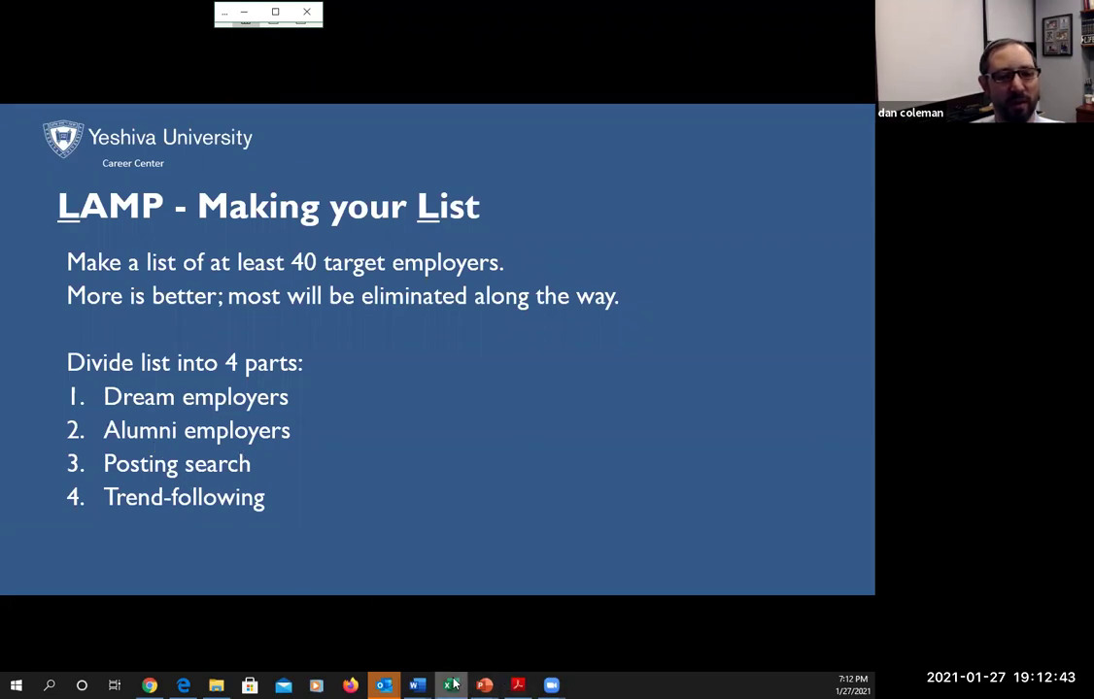
key("F5")
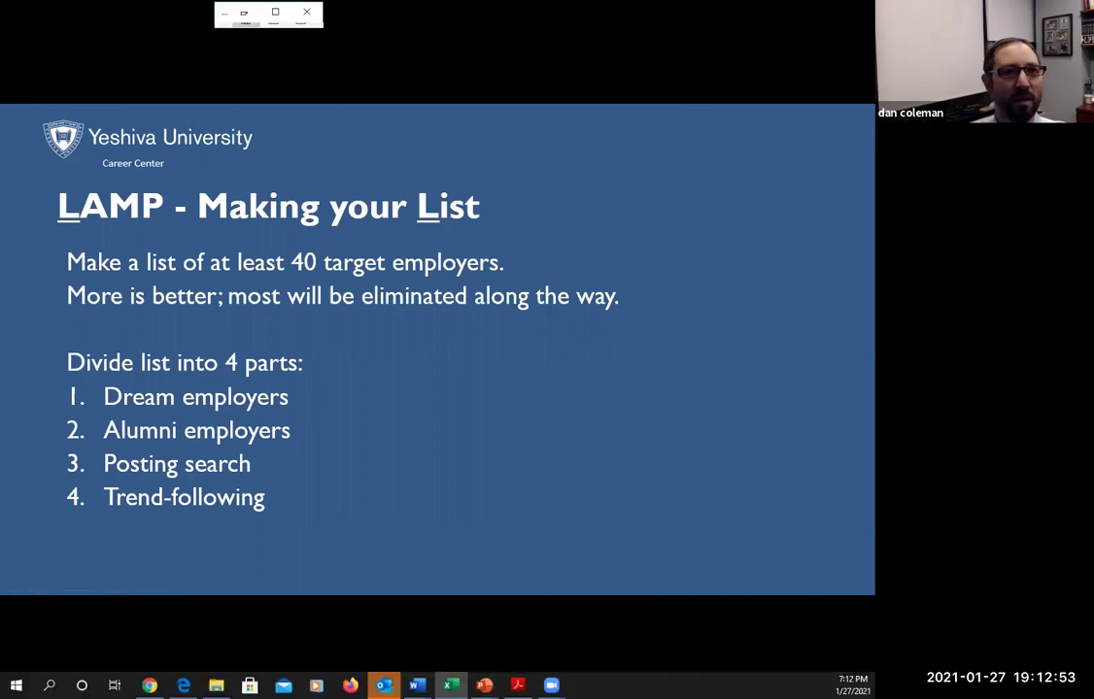
key("alt+Tab")
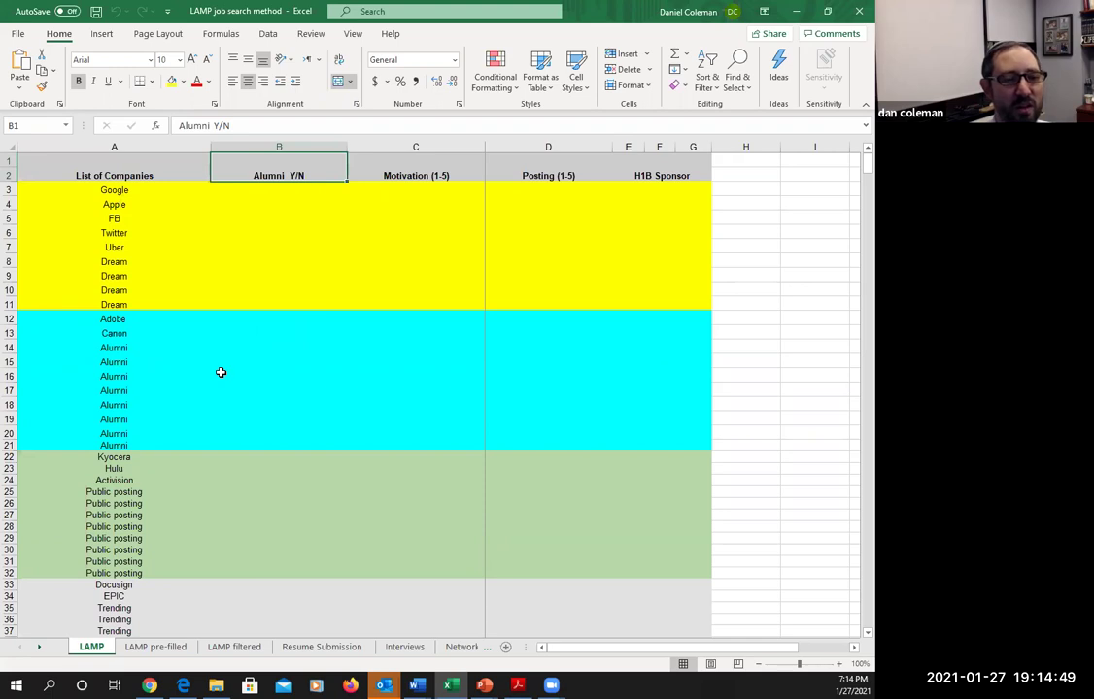
left_click(797, 14)
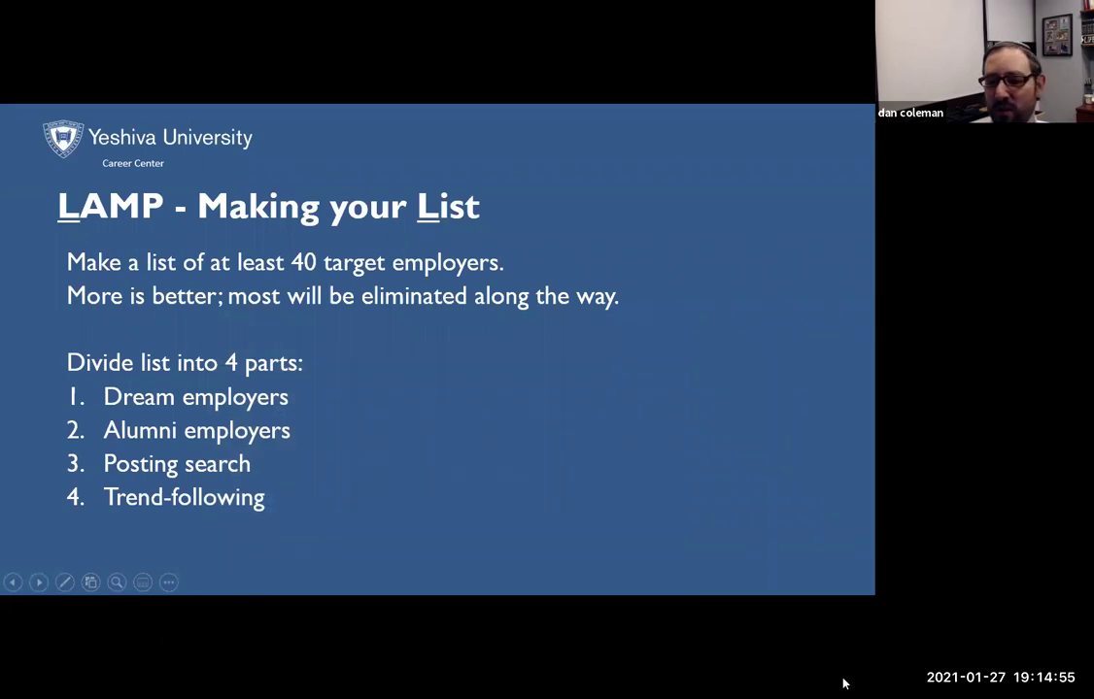
- Switch to Chrome and load the LinkedIn feed, with a blank tab opened beside it
key("alt+Tab")
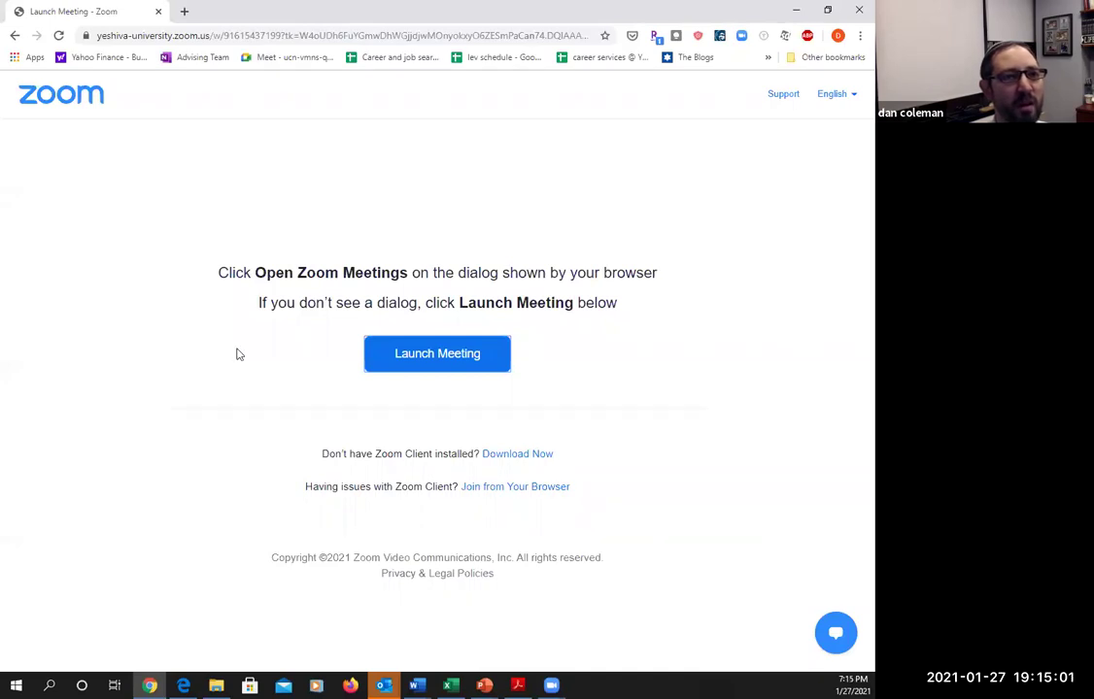
left_click(233, 32)
type("linked")
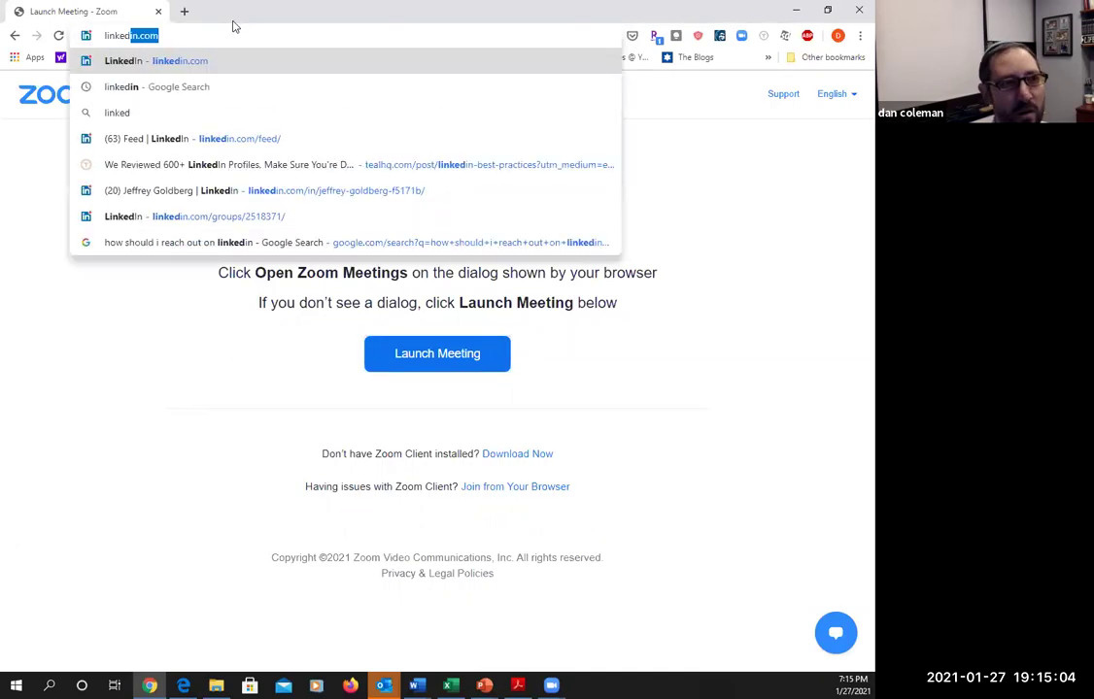
key("Return")
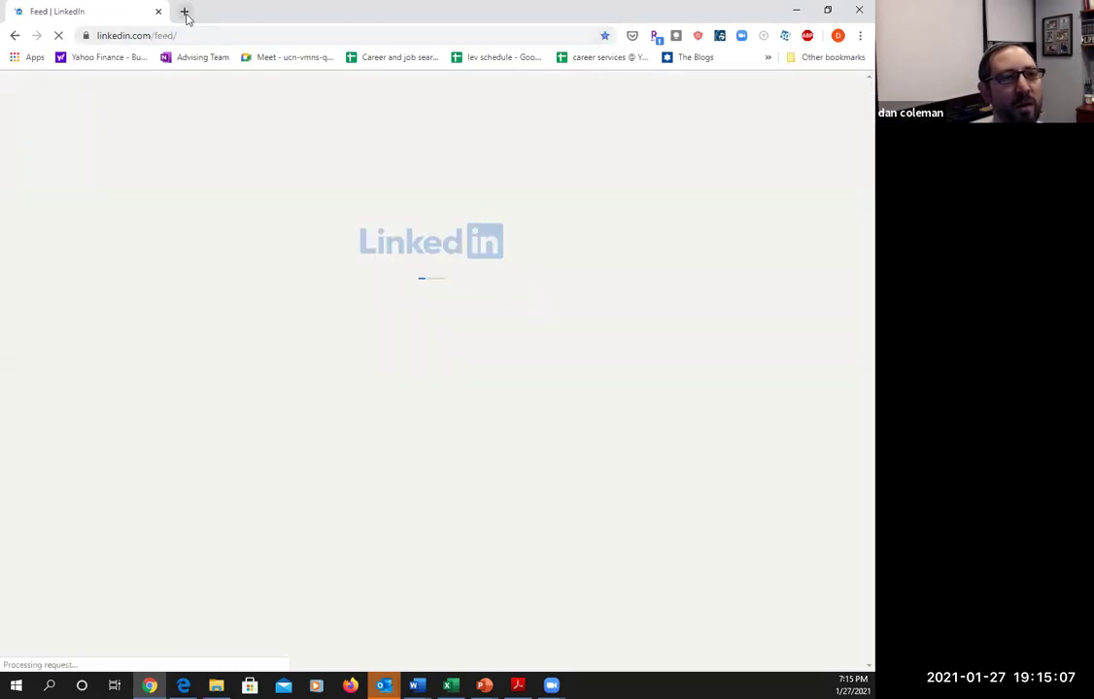
left_click(185, 12)
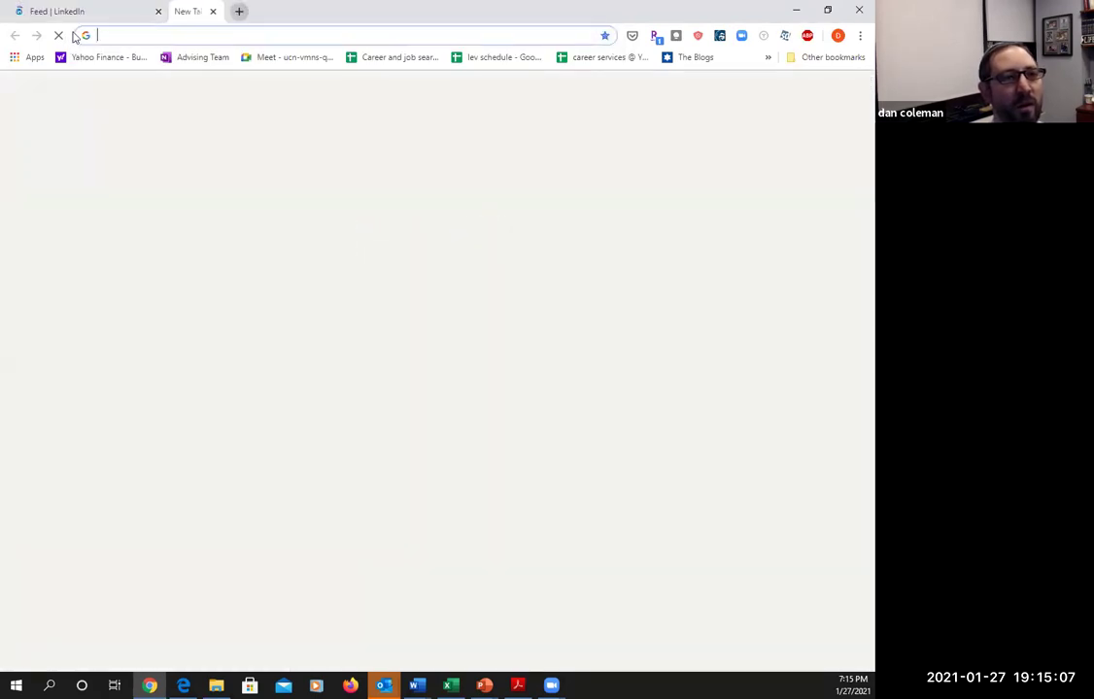
left_click(73, 12)
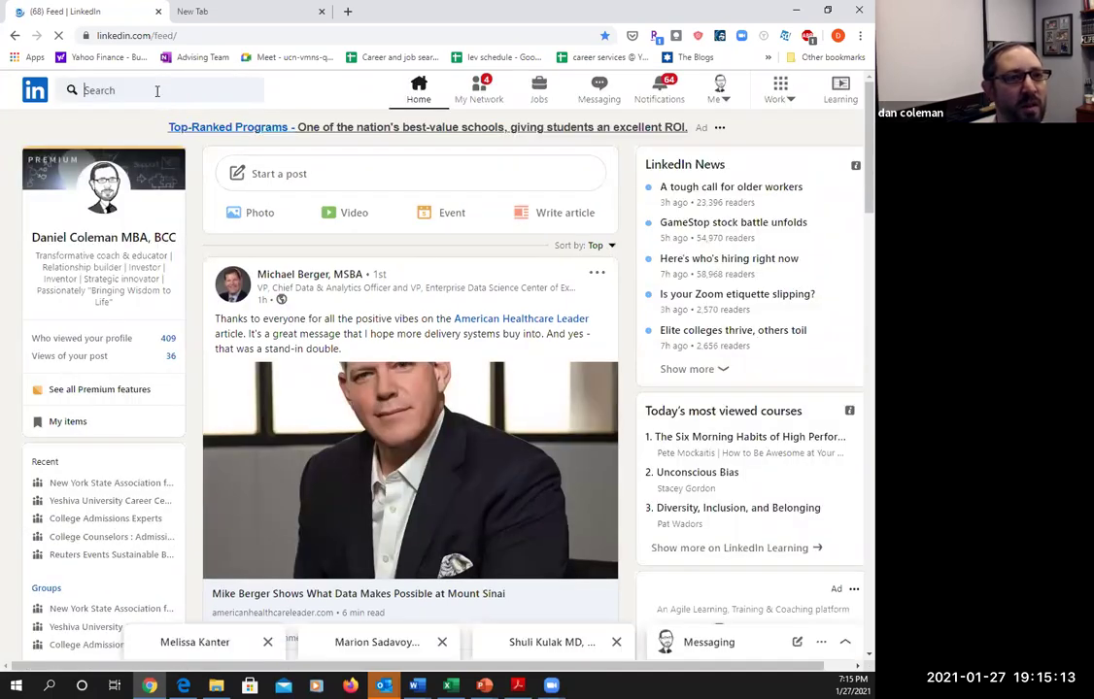
- Search LinkedIn for "yeshiva university" and open the Yeshiva University school page
left_click(77, 90)
type("yeshiv")
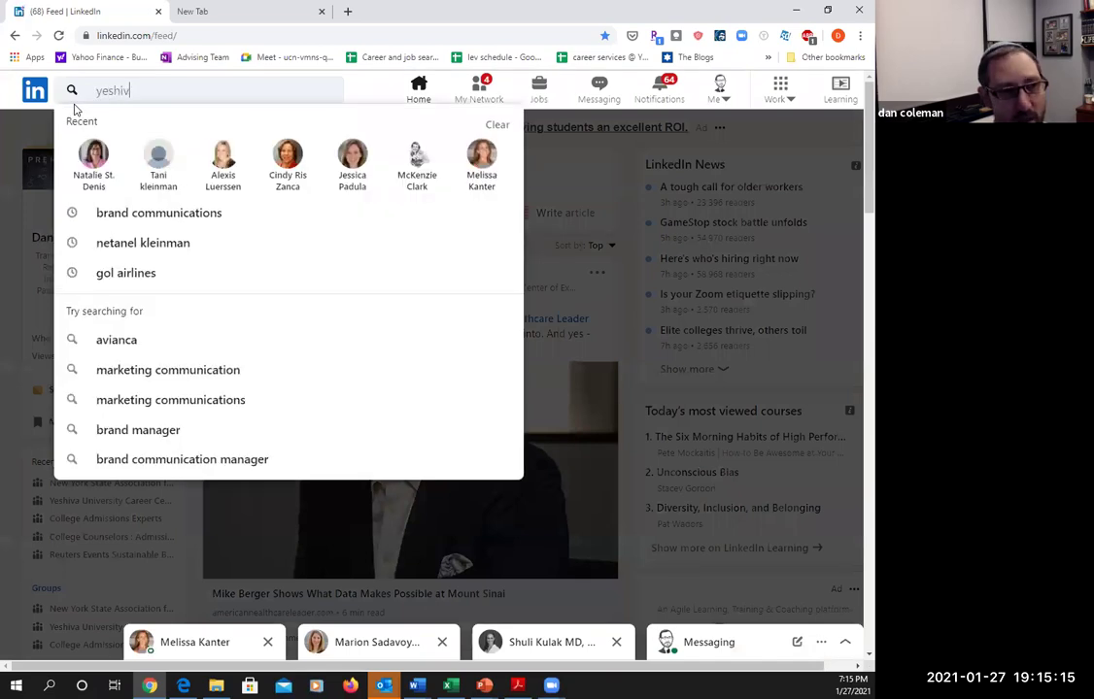
type("a university")
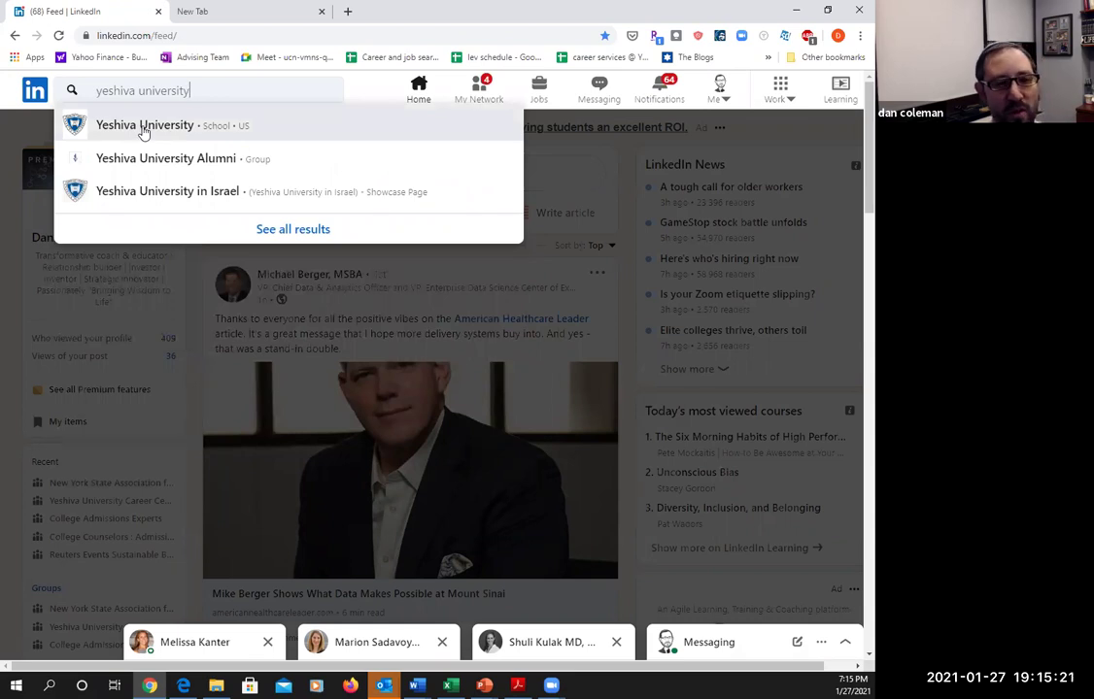
left_click(144, 126)
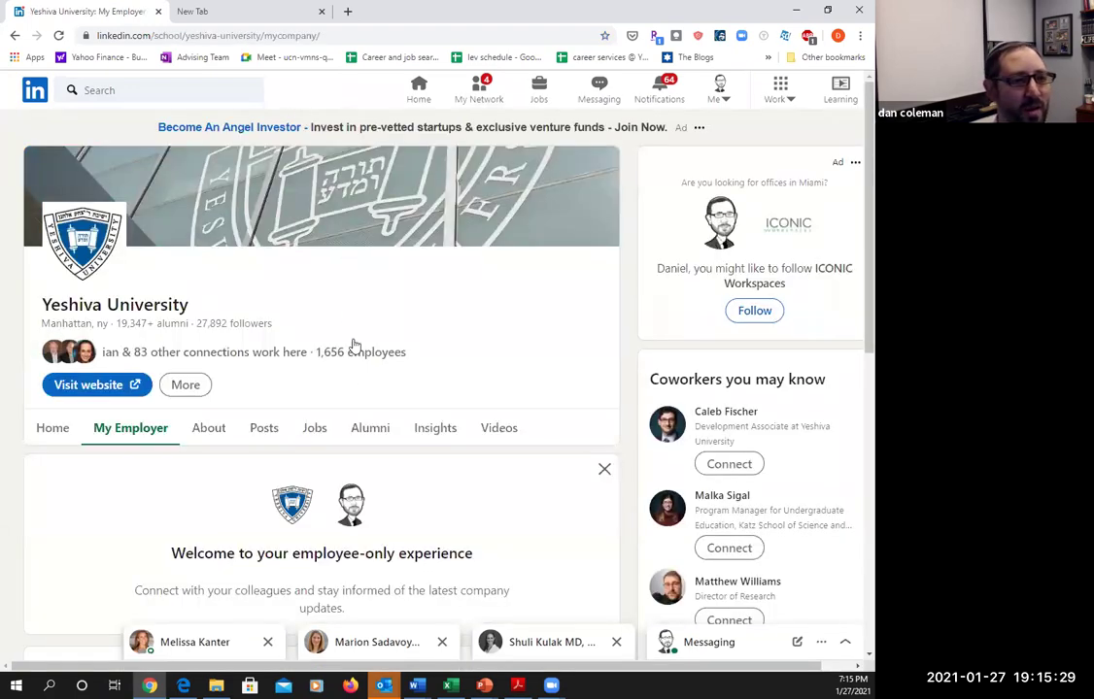
- Open the alumni section of the Yeshiva University page
scroll(339, 297, "down", 1)
scroll(339, 298, "up", 1)
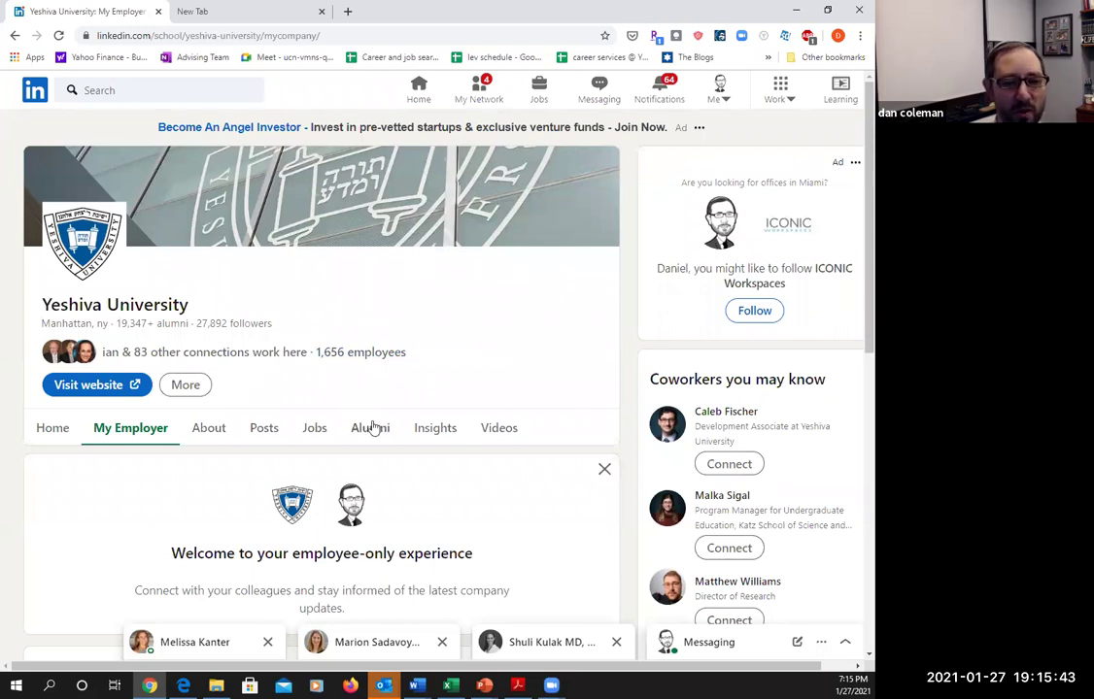
scroll(342, 322, "down", 1)
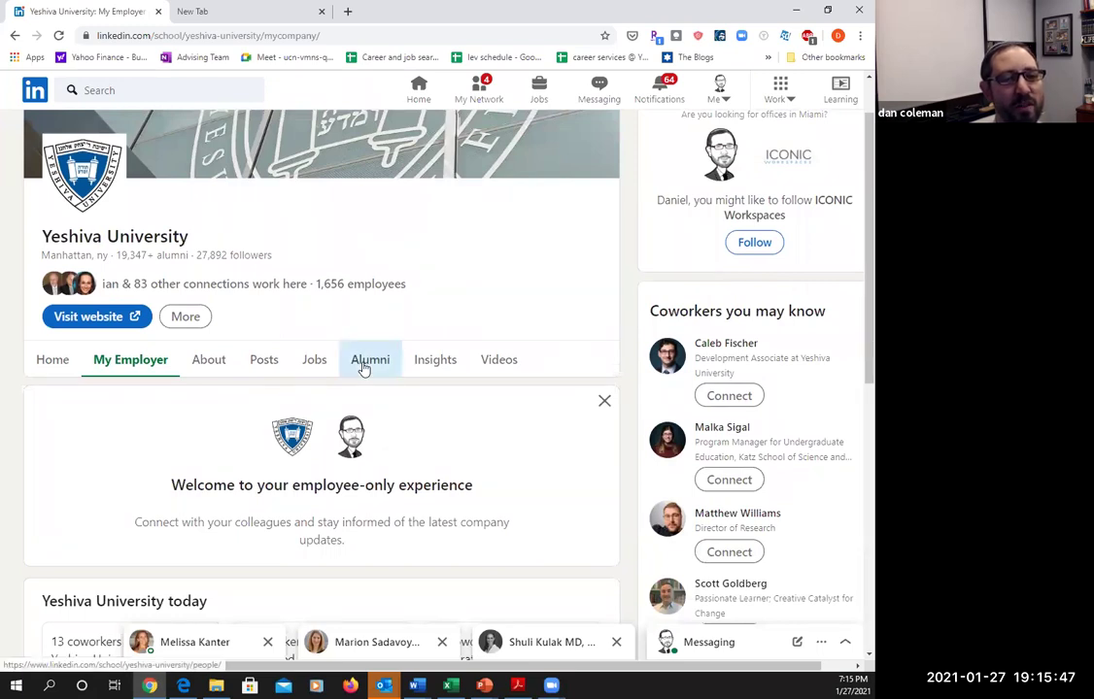
left_click(365, 365)
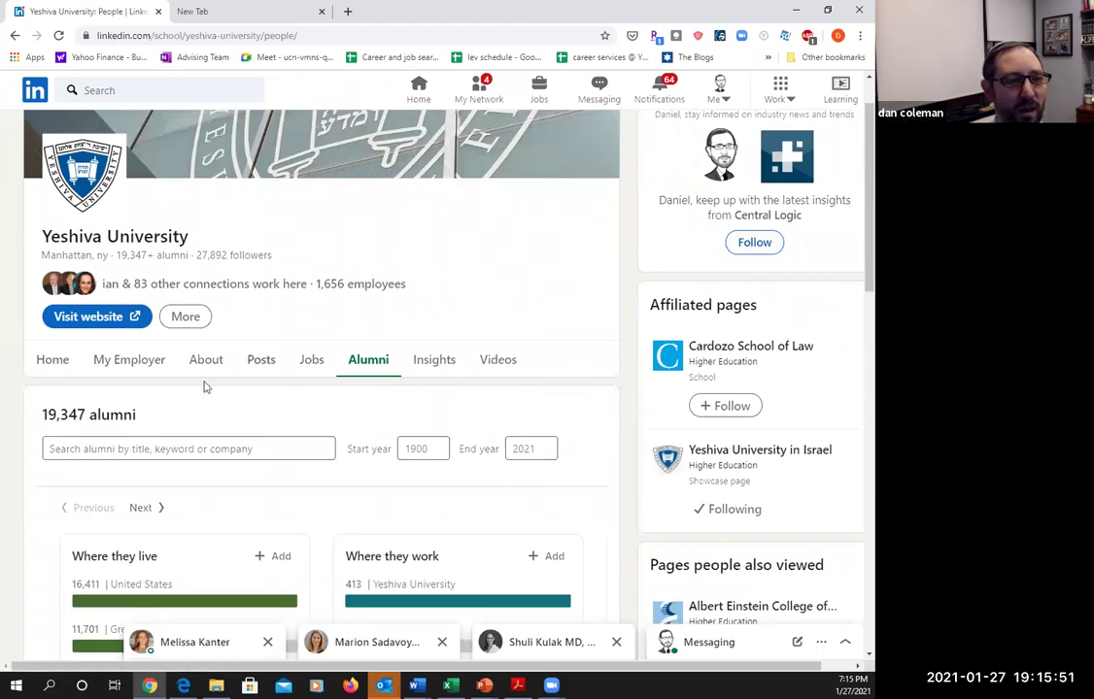
- Filter the Yeshiva University alumni by the keyword "software developer"
left_click(87, 450)
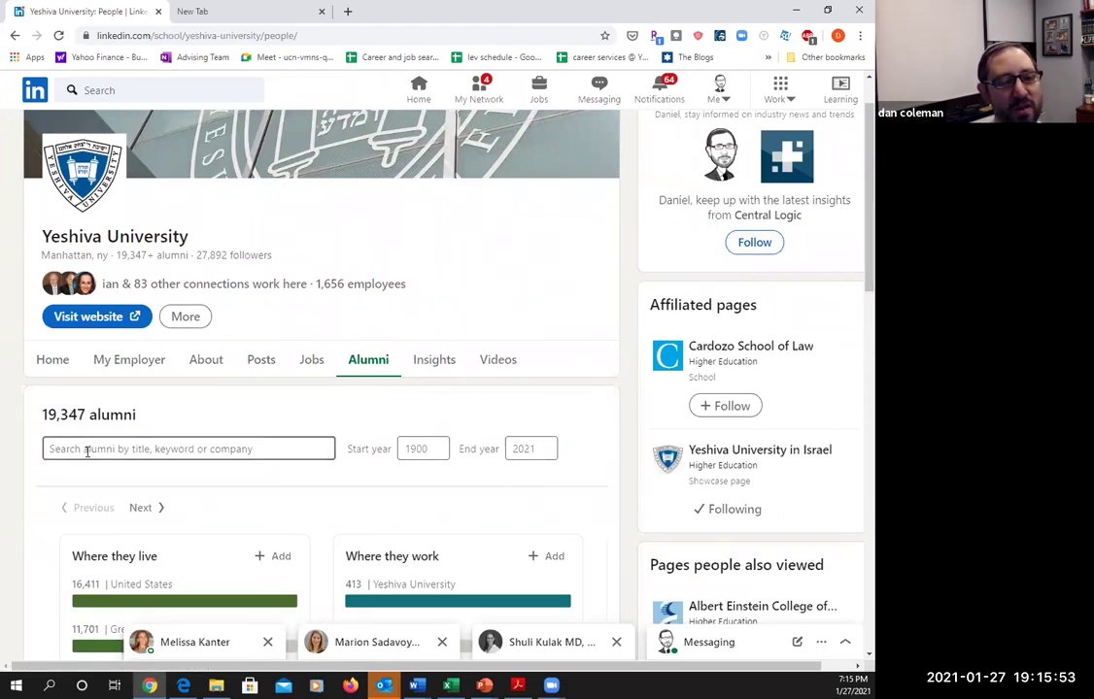
left_click(87, 449)
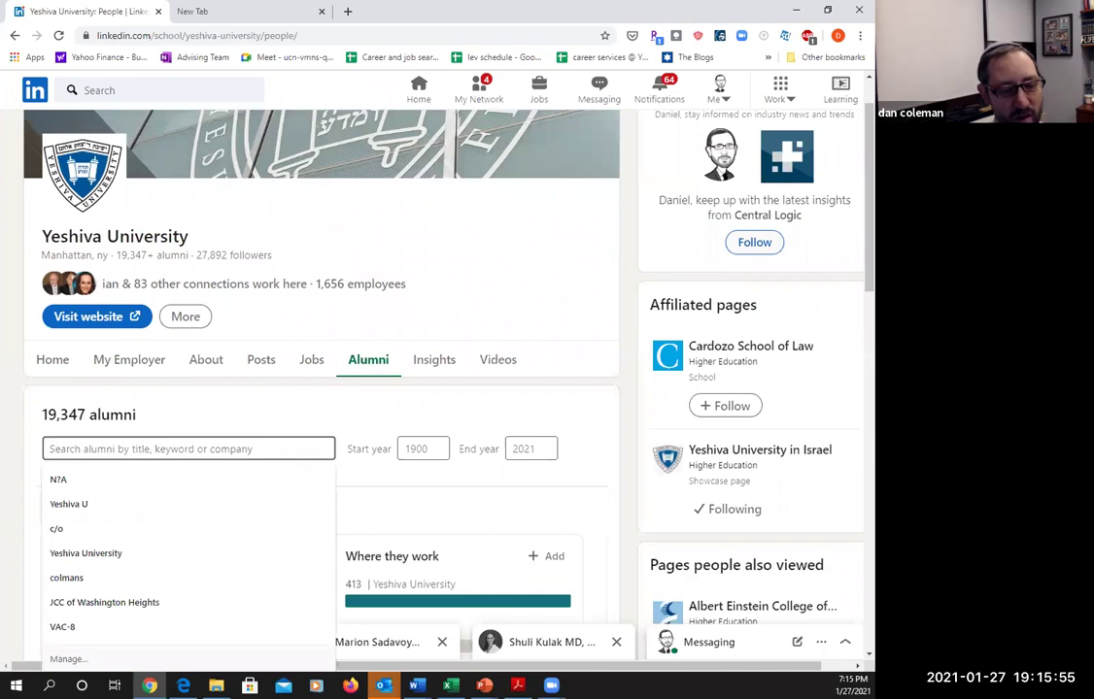
type("software develope")
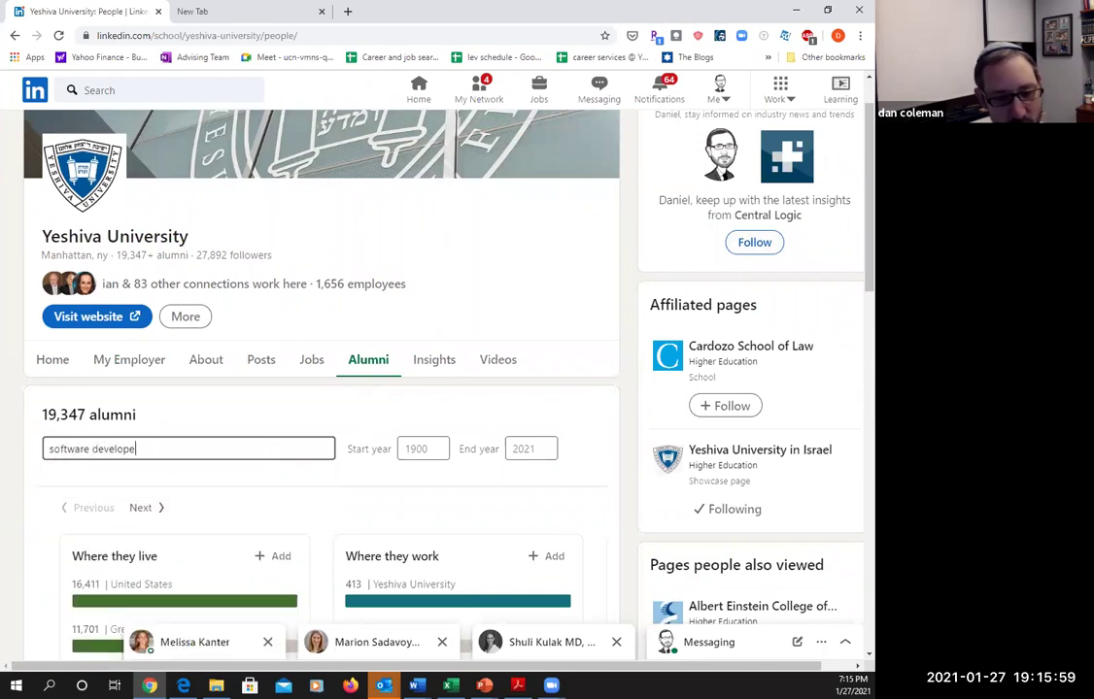
type("r")
key("Return")
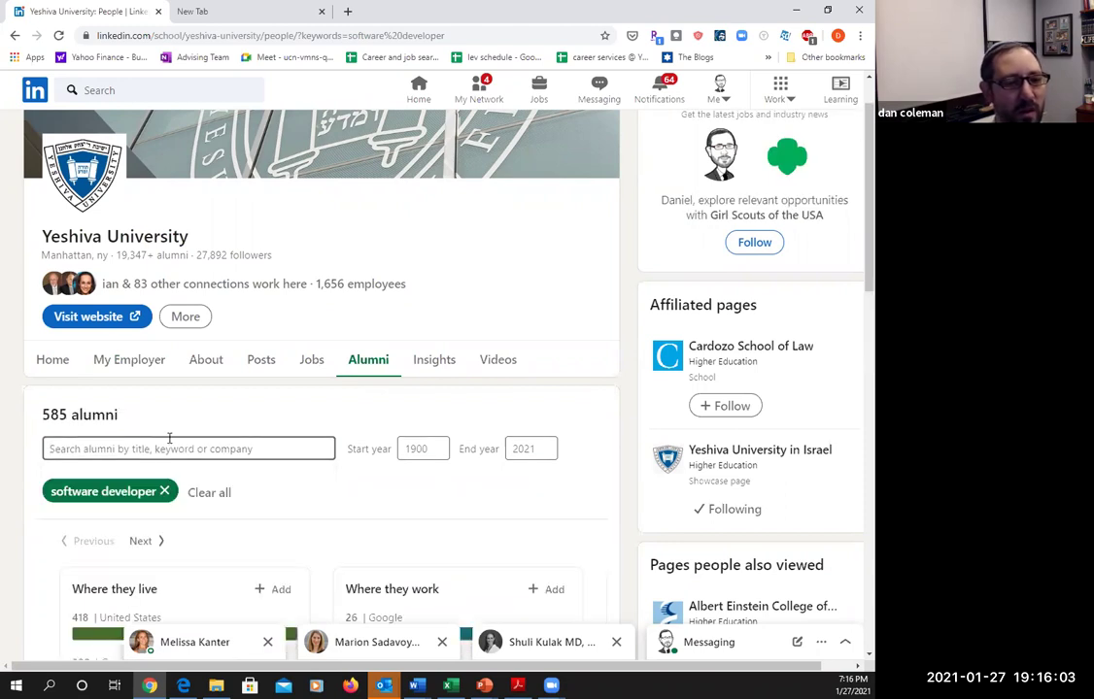
- Expand the alumni breakdown to show the full lists of where they live and where they work
scroll(172, 438, "down", 5)
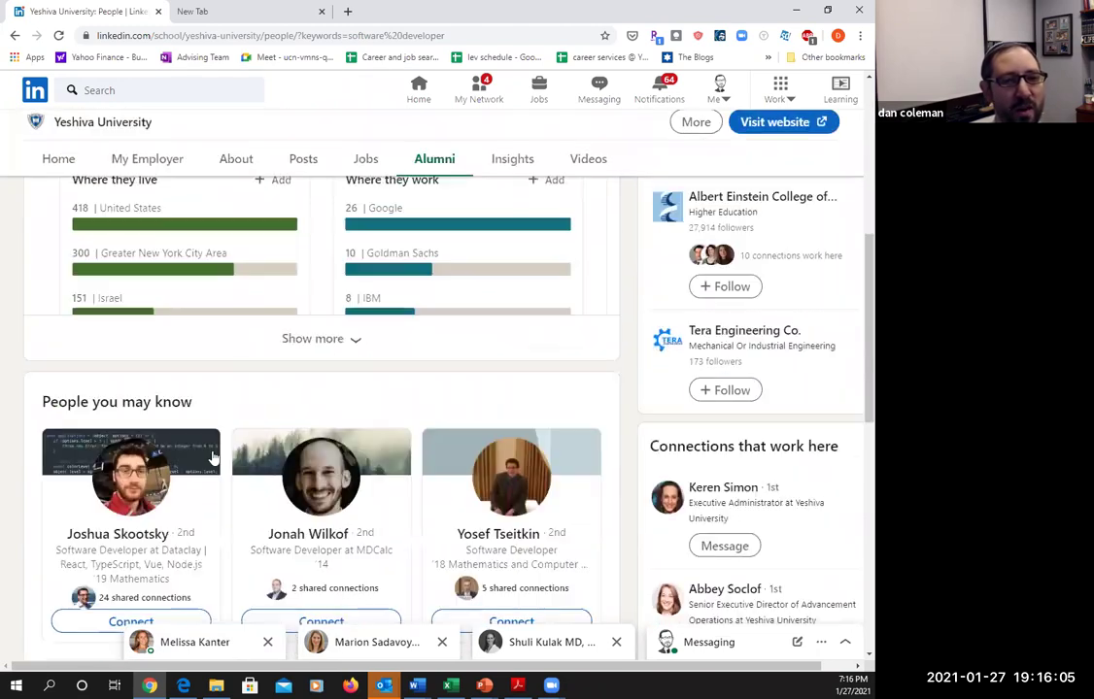
scroll(390, 271, "up", 1)
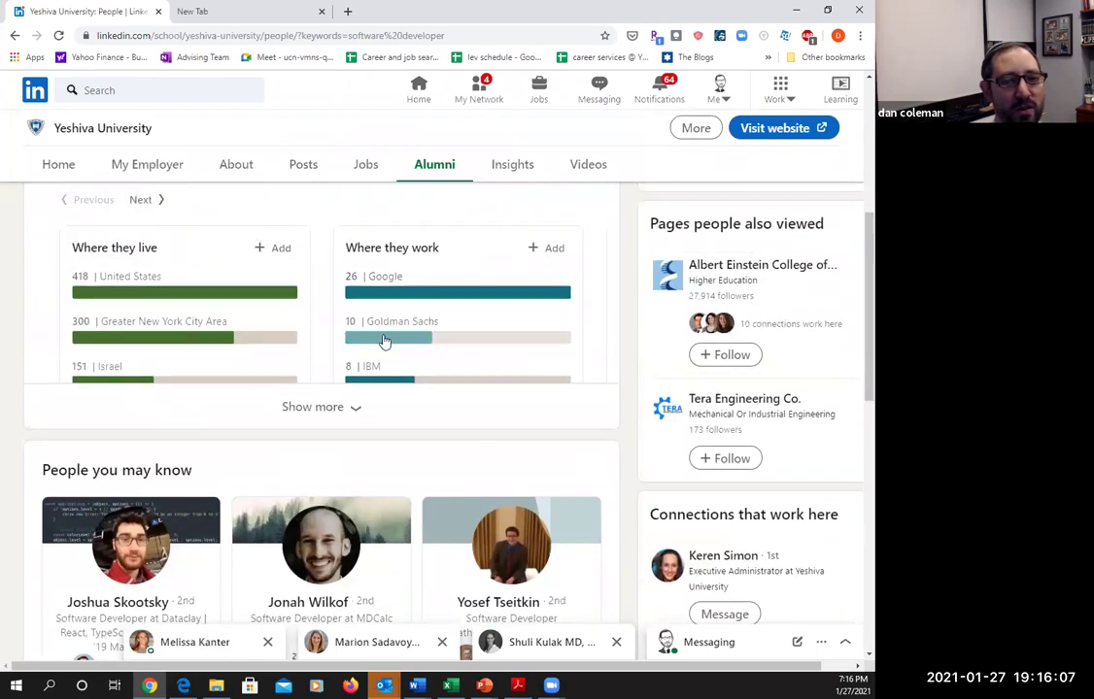
left_click(336, 412)
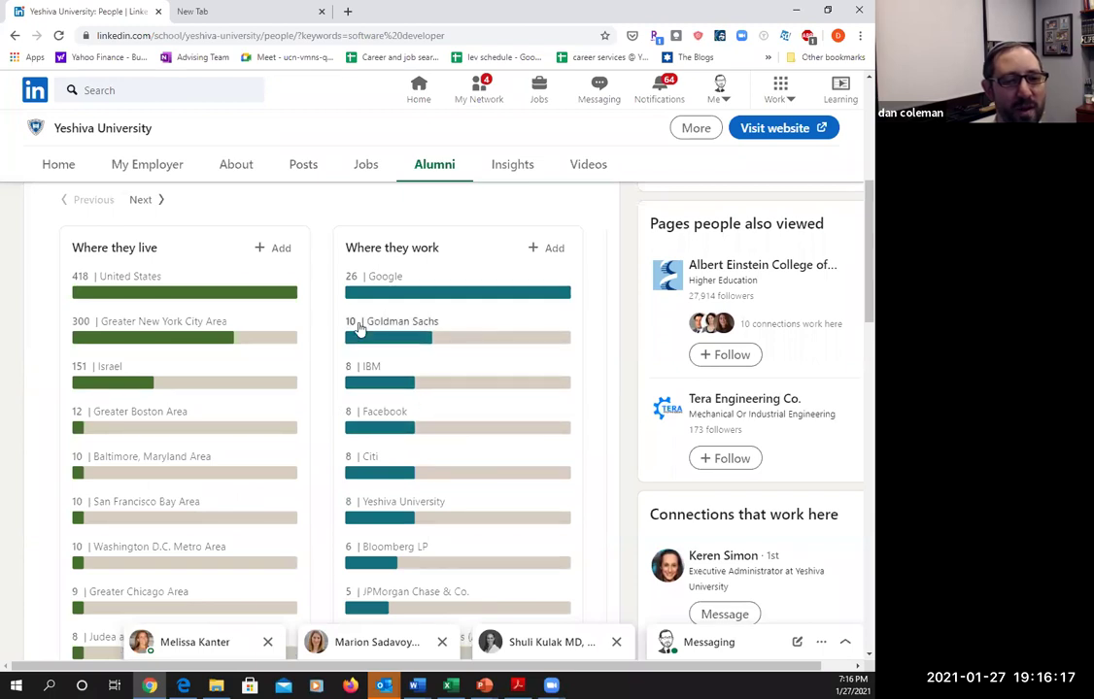
- Examine the employers listed under "Where they work" for the software developer alumni
scroll(435, 447, "up", 1)
scroll(435, 447, "down", 1)
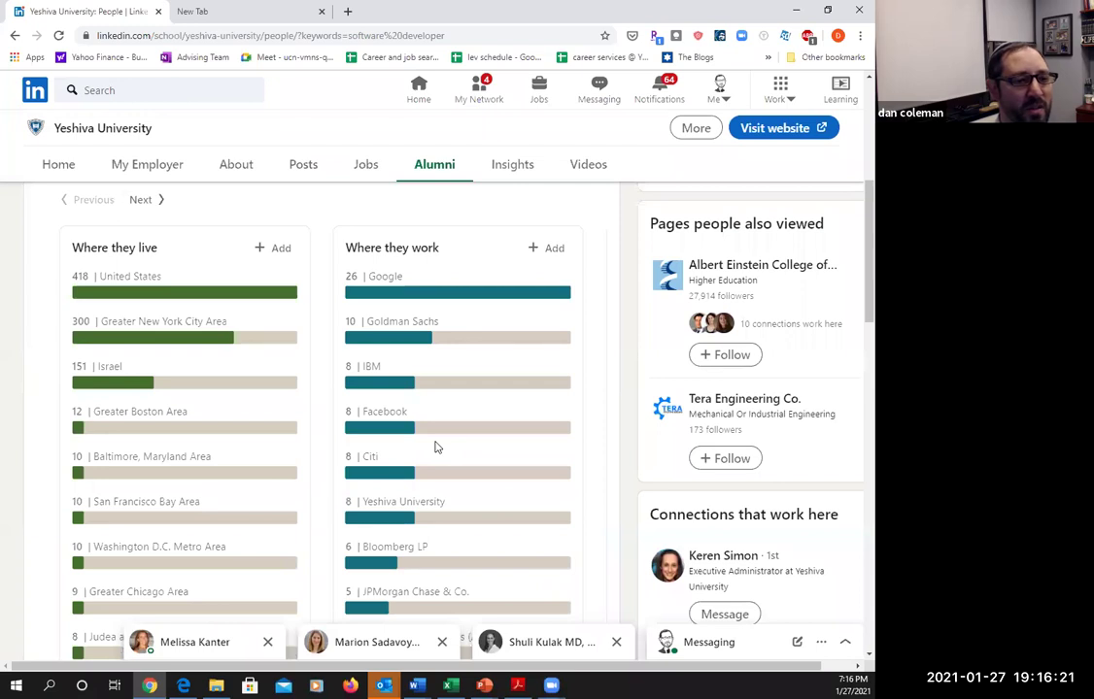
scroll(436, 455, "down", 1)
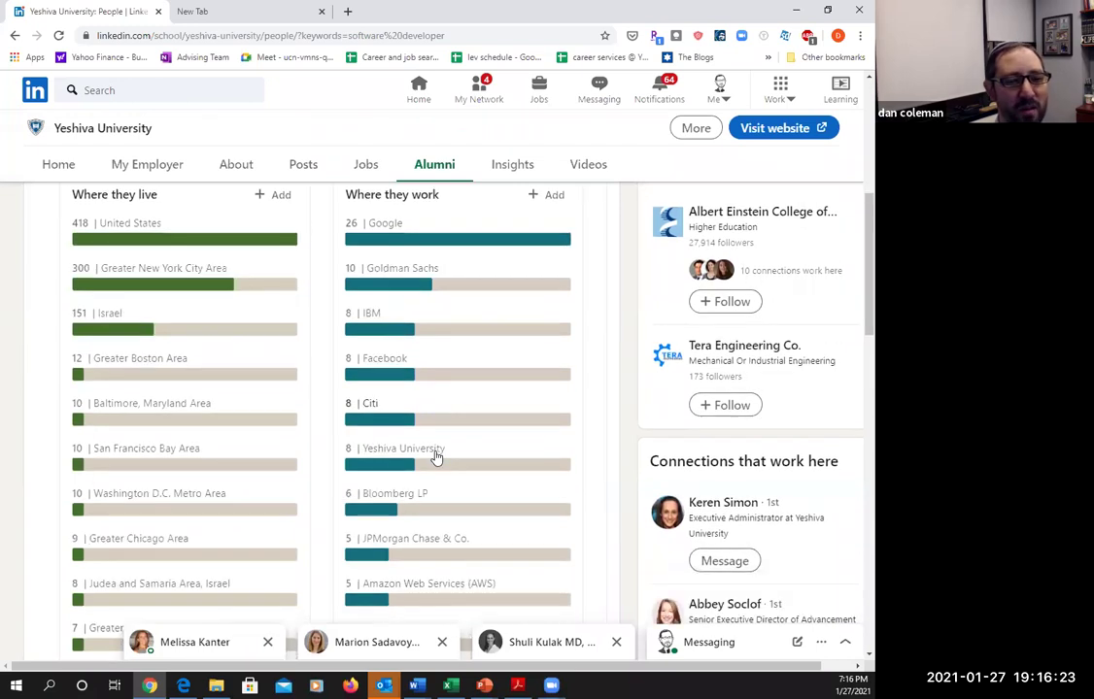
scroll(442, 401, "up", 1)
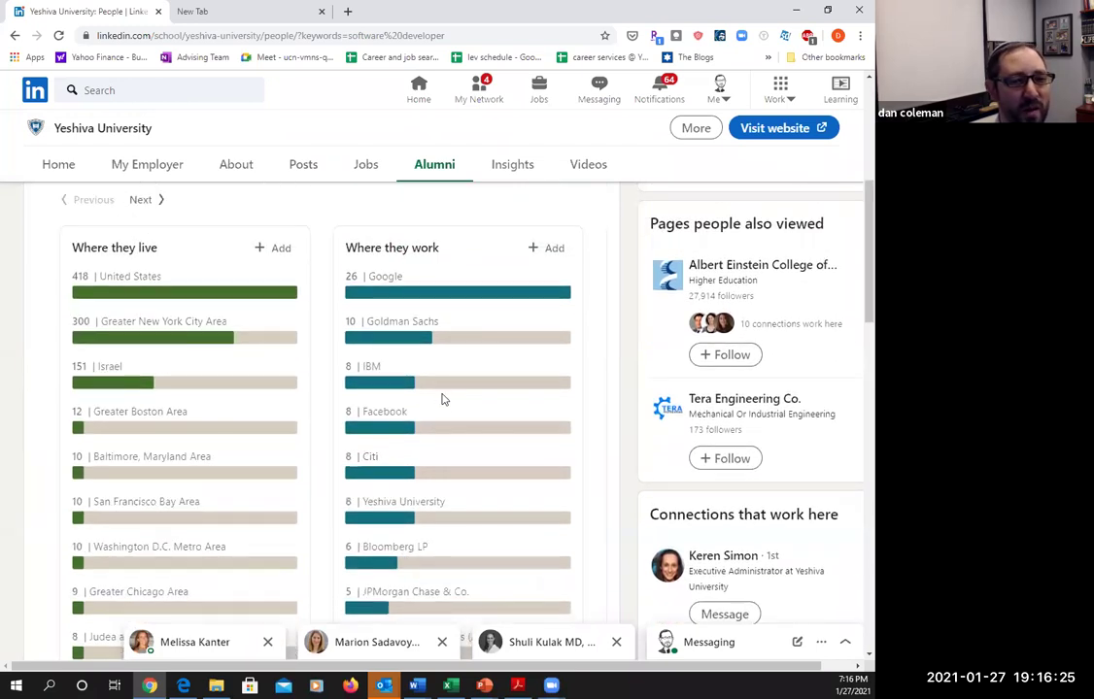
scroll(442, 418, "down", 1)
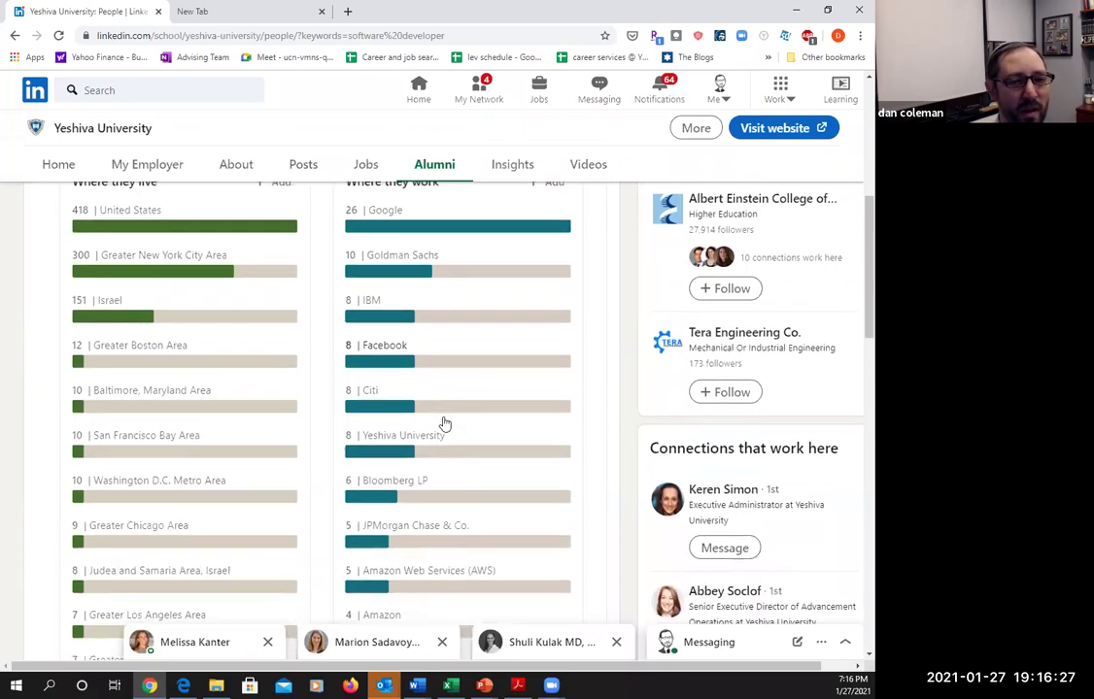
scroll(444, 455, "down", 2)
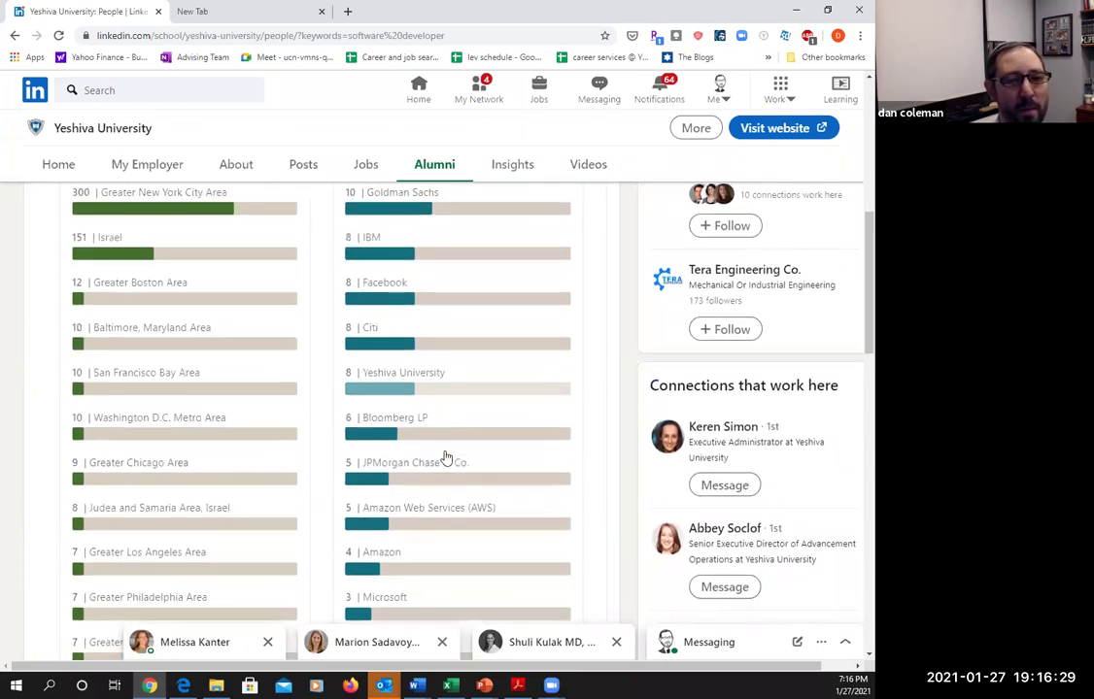
scroll(405, 386, "down", 1)
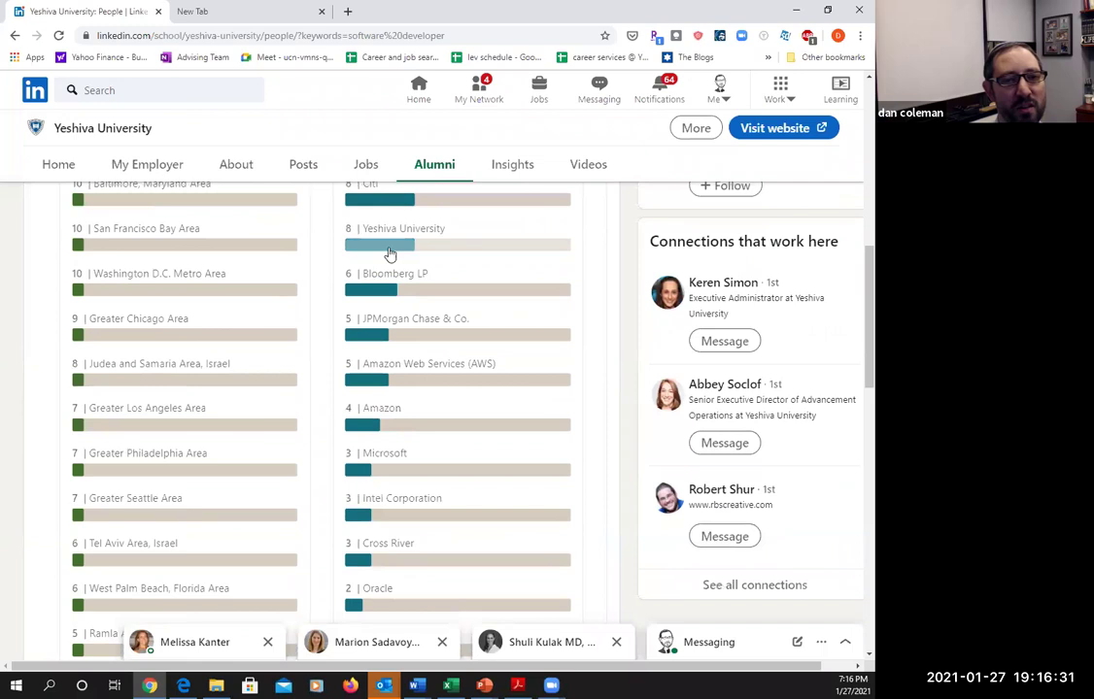
scroll(393, 399, "down", 1)
scroll(393, 399, "down", 1)
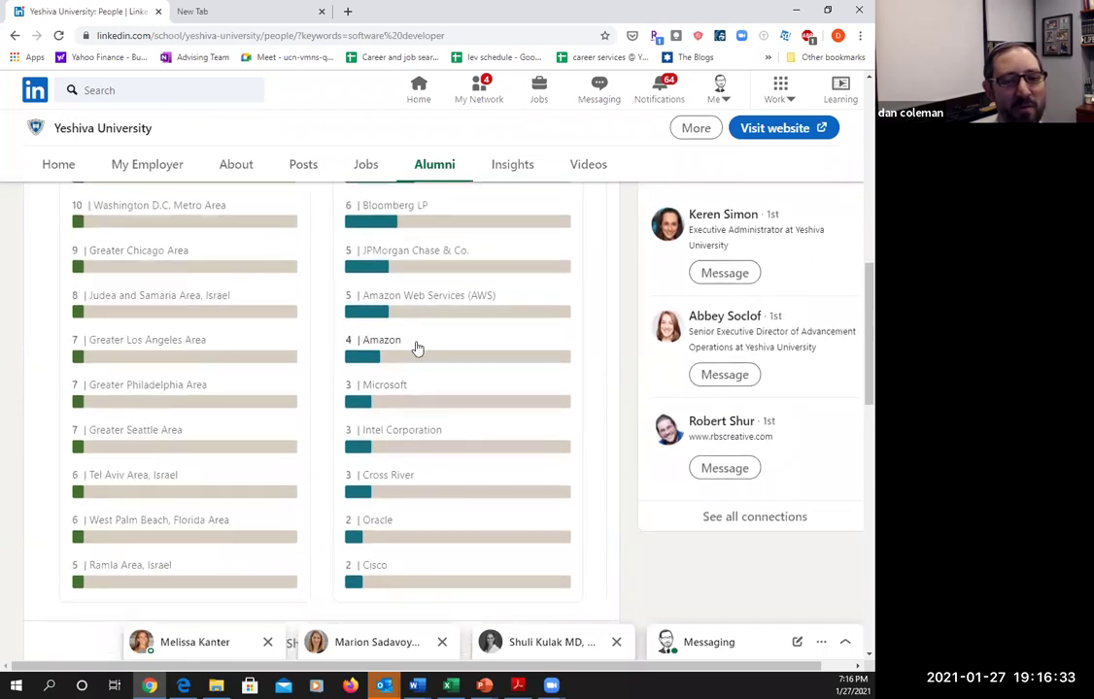
scroll(402, 433, "up", 2)
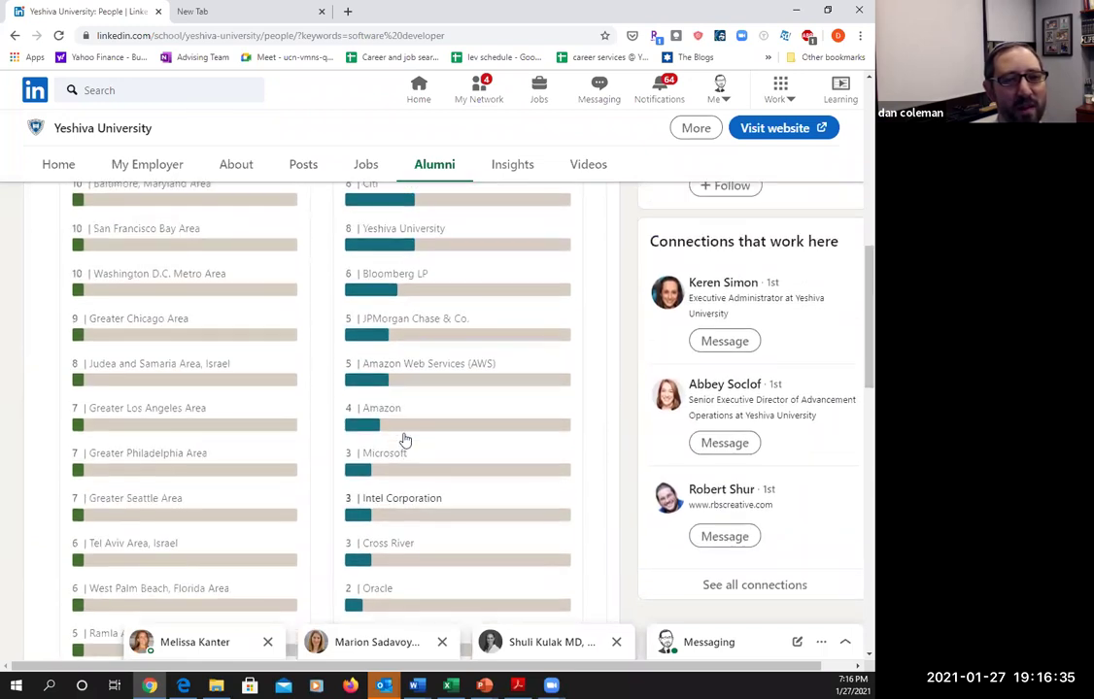
scroll(405, 438, "up", 3)
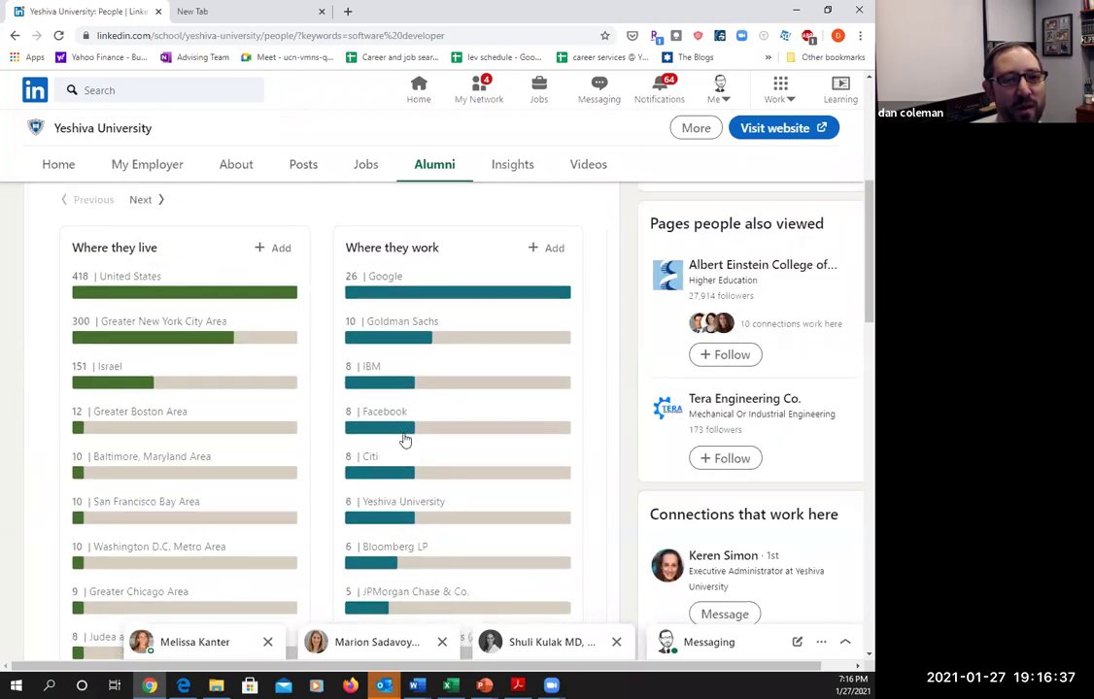
- Narrow the software developer alumni to those working at IBM and look through the matching profiles
left_click(399, 383)
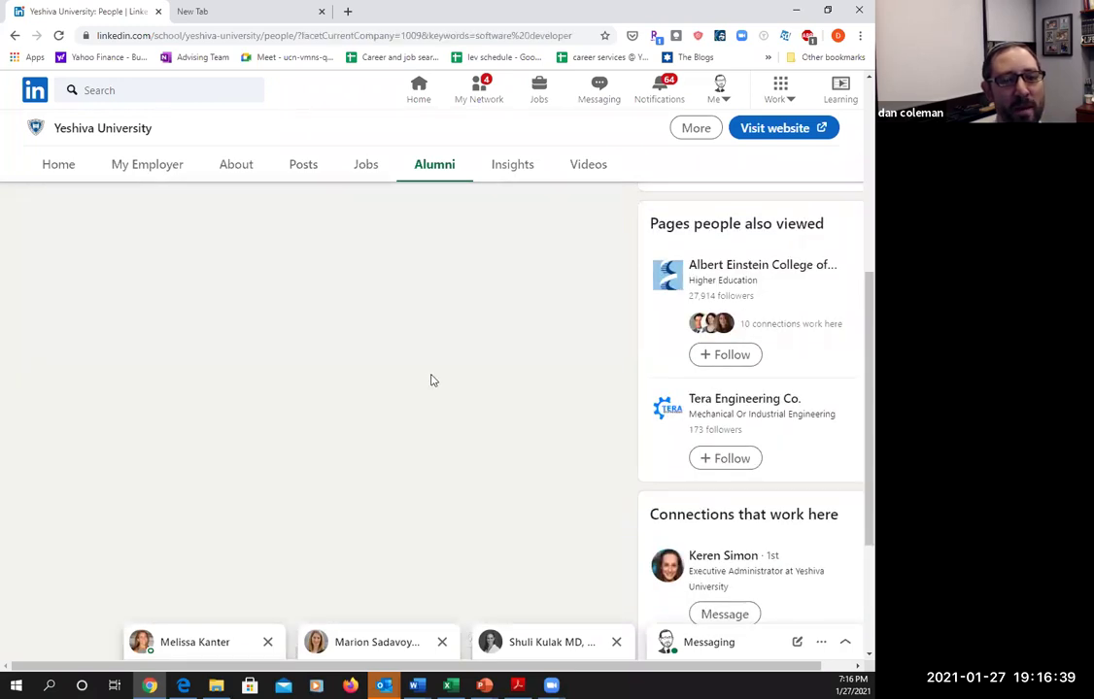
scroll(410, 429, "down", 10)
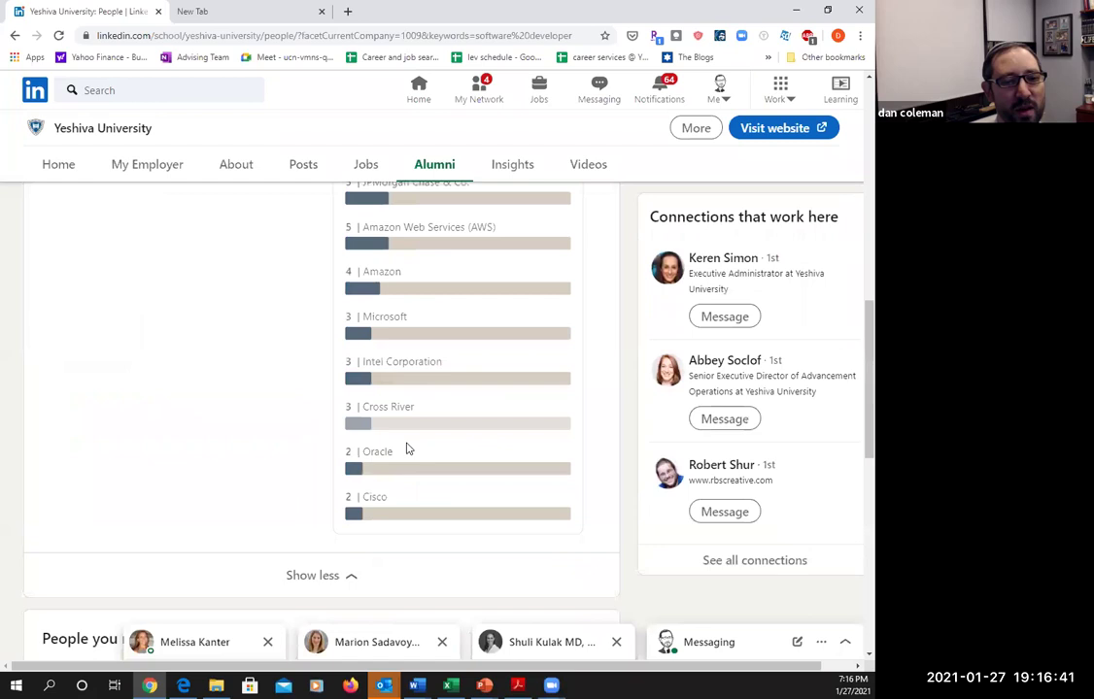
scroll(439, 464, "down", 3)
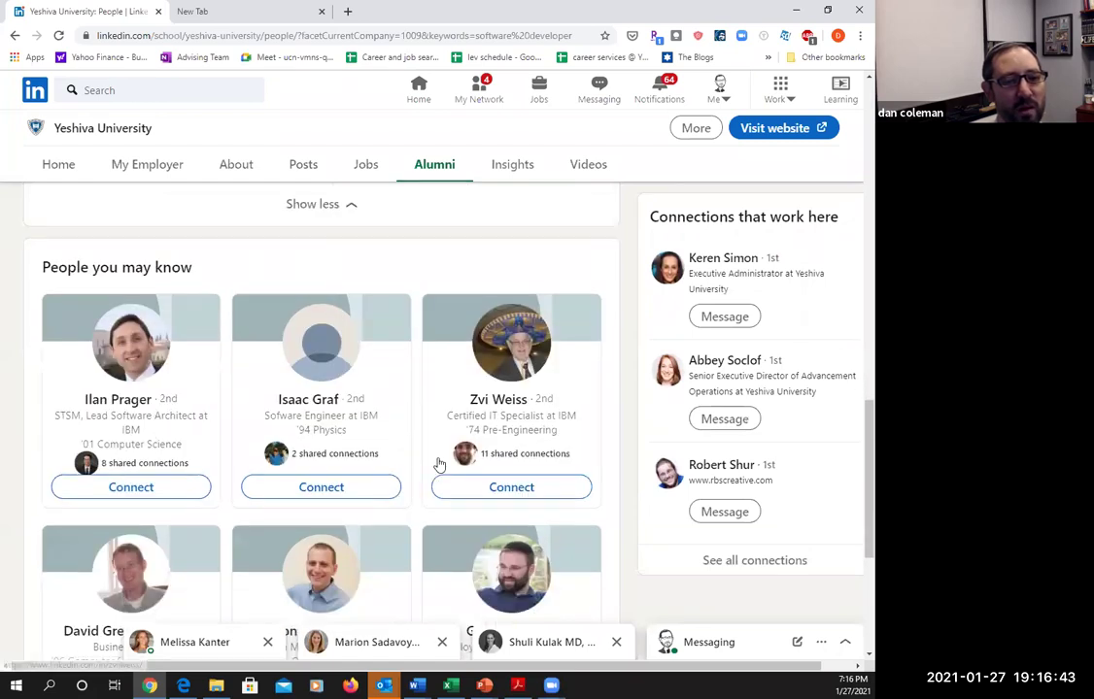
scroll(439, 464, "down", 1)
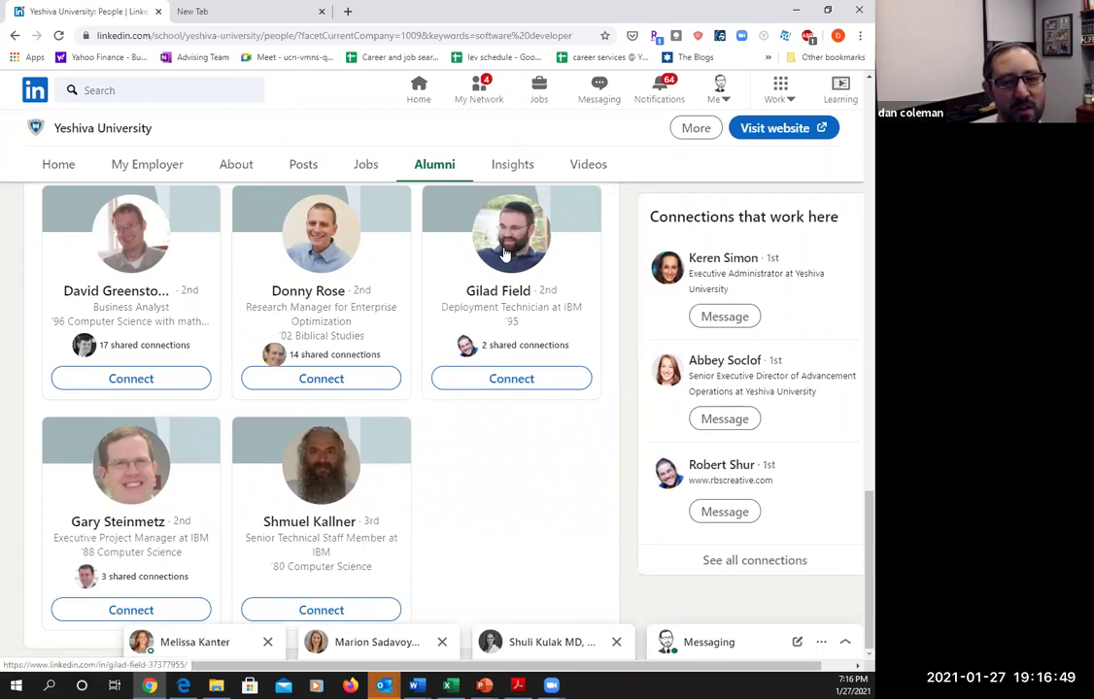
scroll(504, 254, "up", 1)
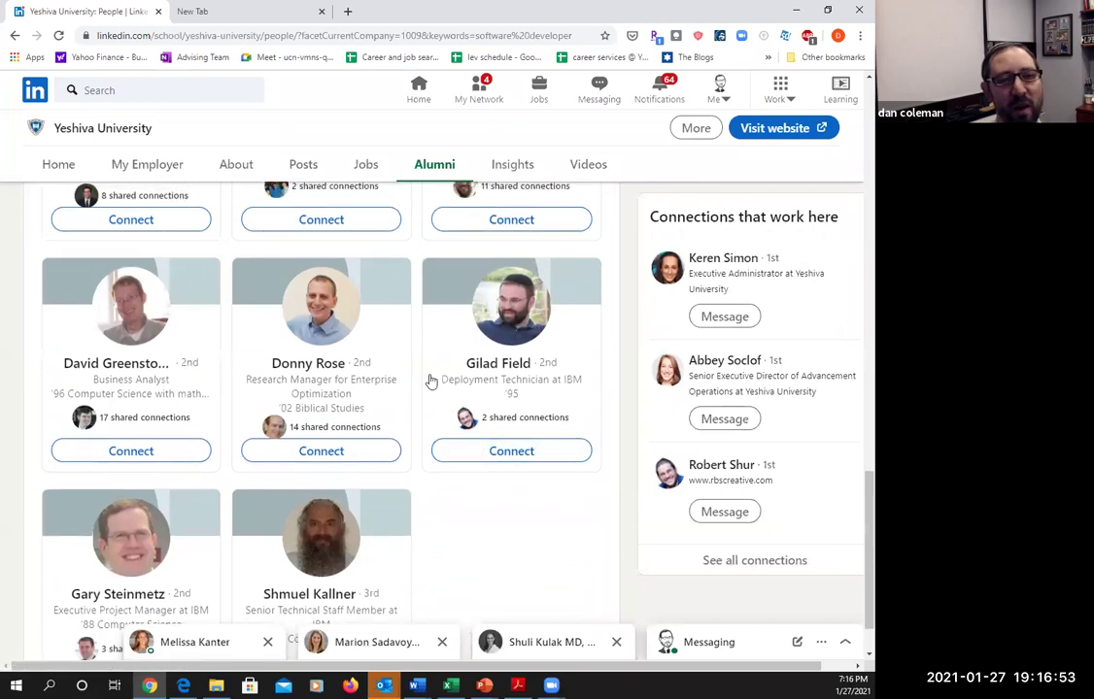
scroll(428, 389, "up", 3)
scroll(439, 444, "up", 3)
scroll(437, 452, "down", 3)
scroll(430, 462, "down", 1)
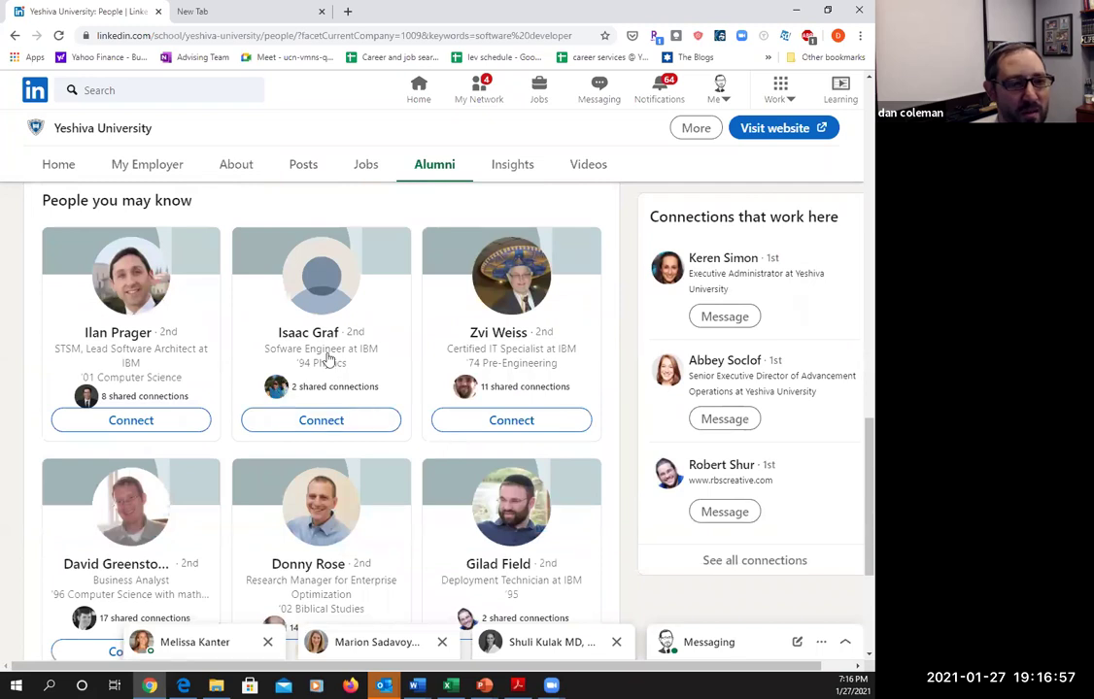
scroll(495, 432, "up", 8)
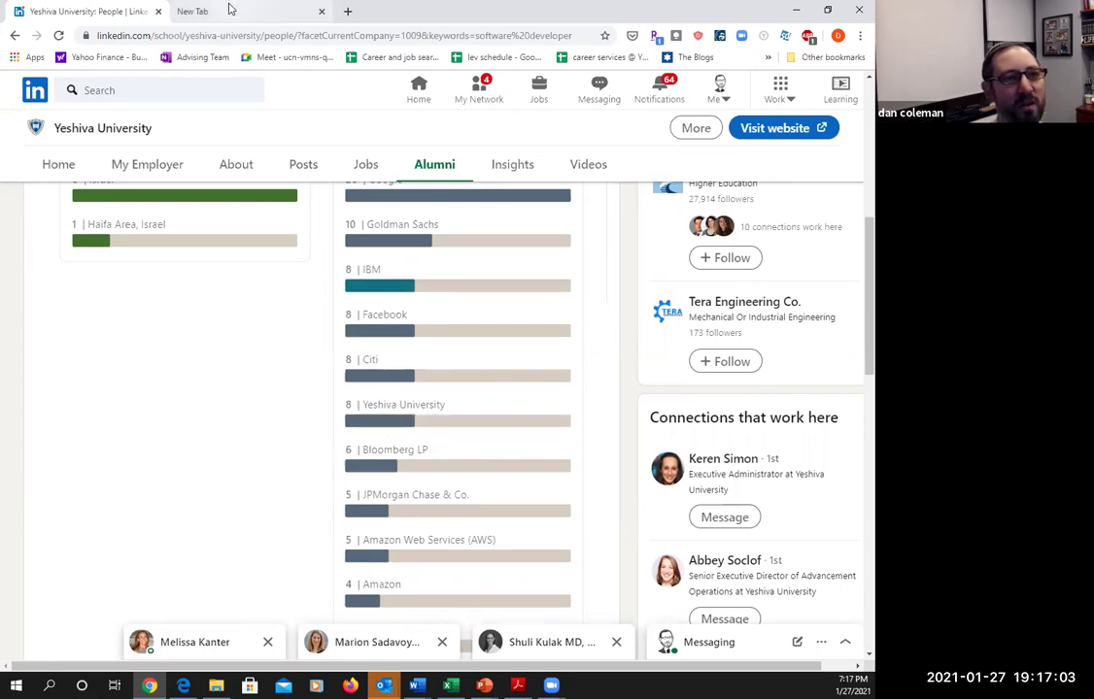
- Switch to the LAMP job search method workbook in Excel and replace the Dream placeholder in A8 with "Goldman Sachs"
left_click(451, 686)
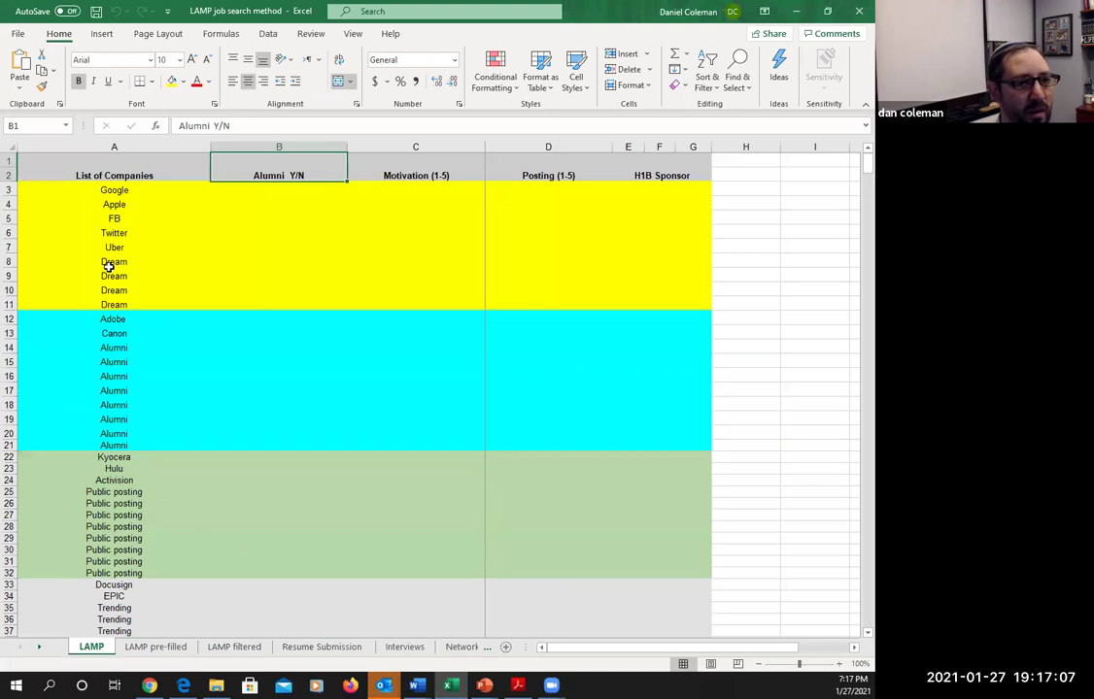
left_click(111, 275)
left_click(110, 260)
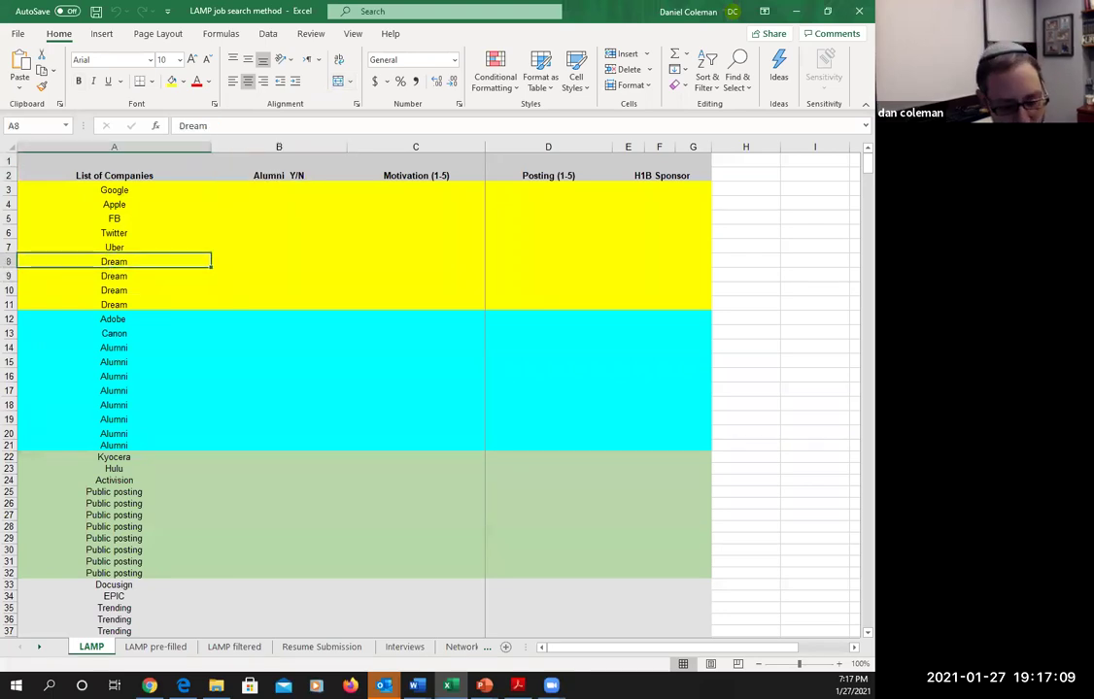
type("Goldman ")
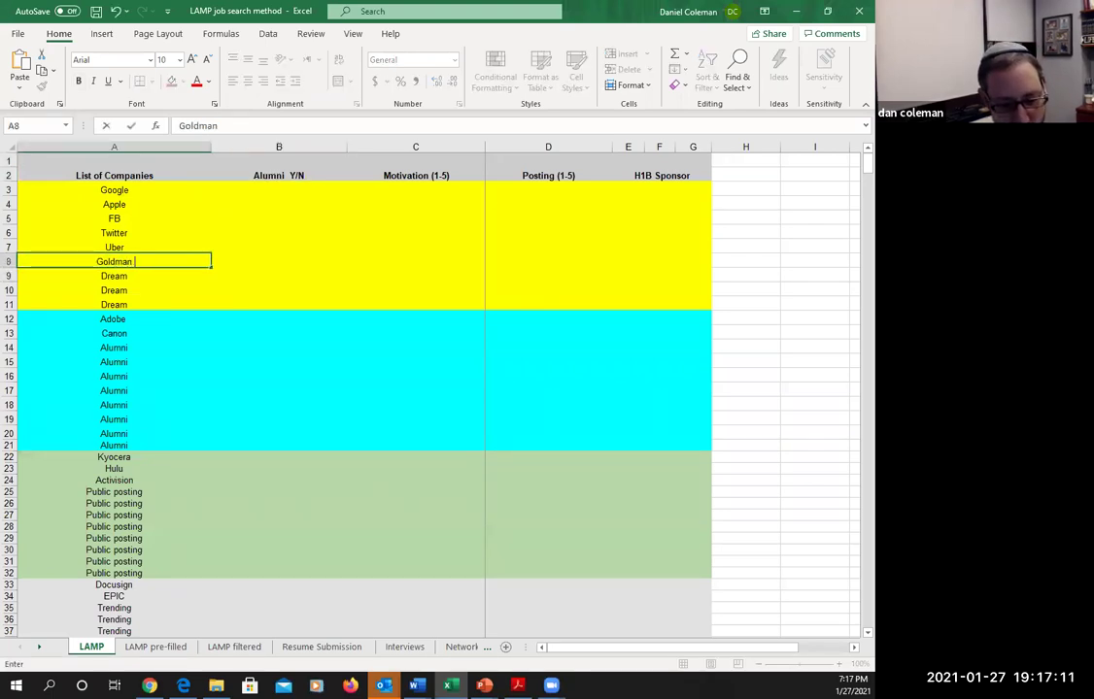
type("Sachs")
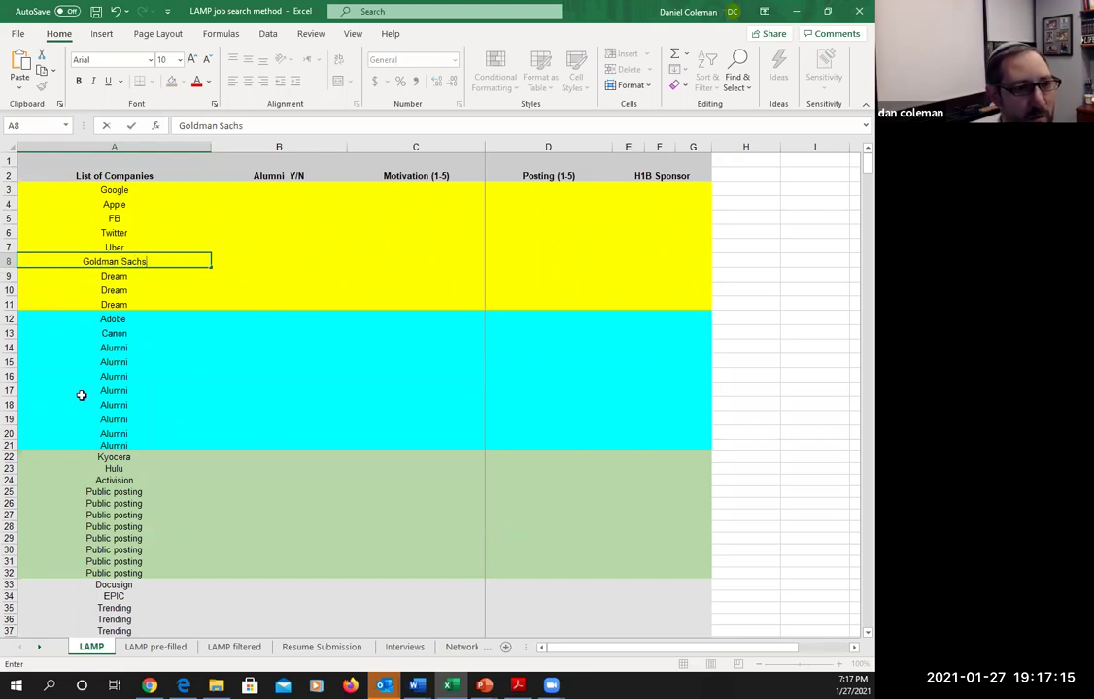
- Replace the Alumni placeholders in A14 and A15 of the company list with "Jp Morgan" and "Blackrock"
left_click(103, 350)
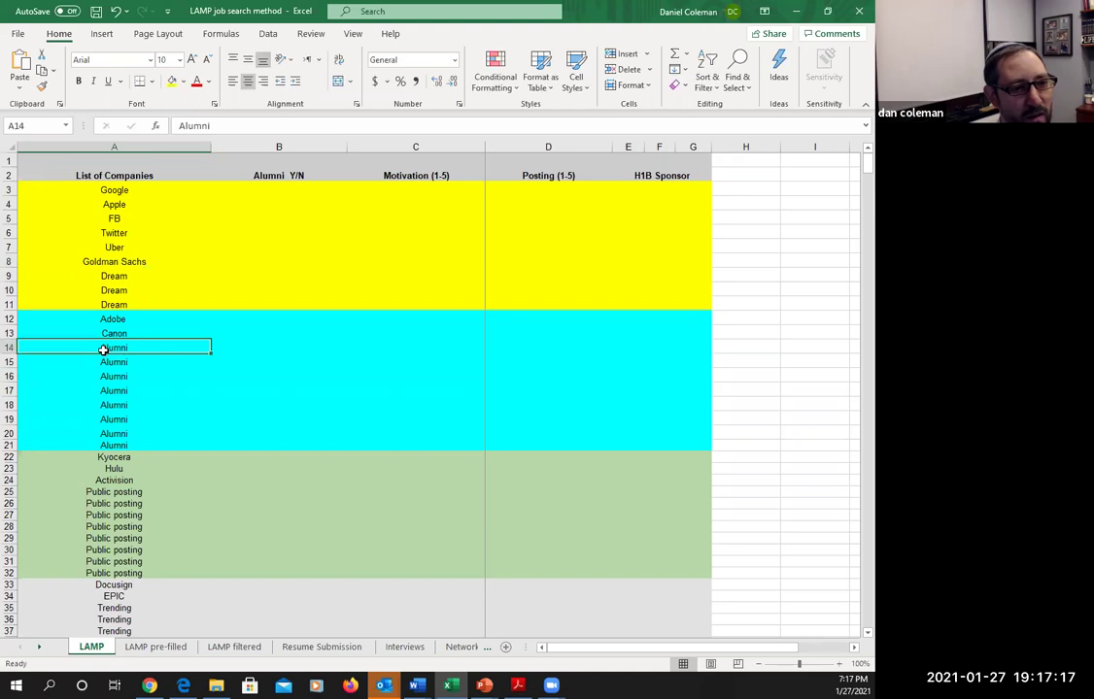
type("Jp Morgan")
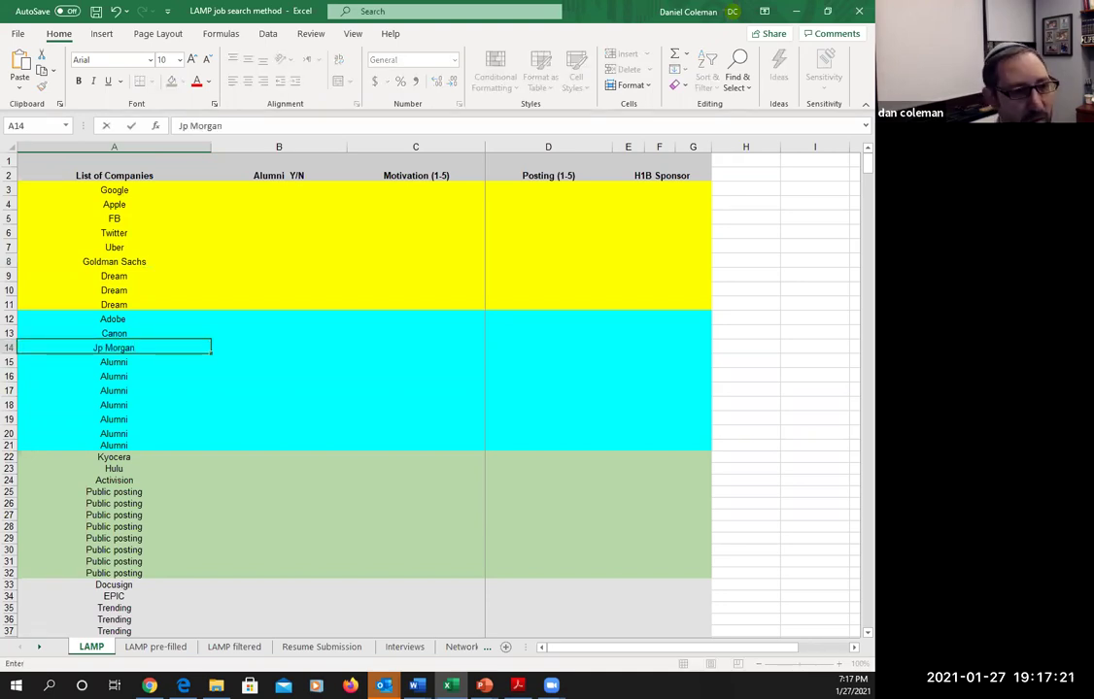
left_click(117, 362)
type("Blackrock")
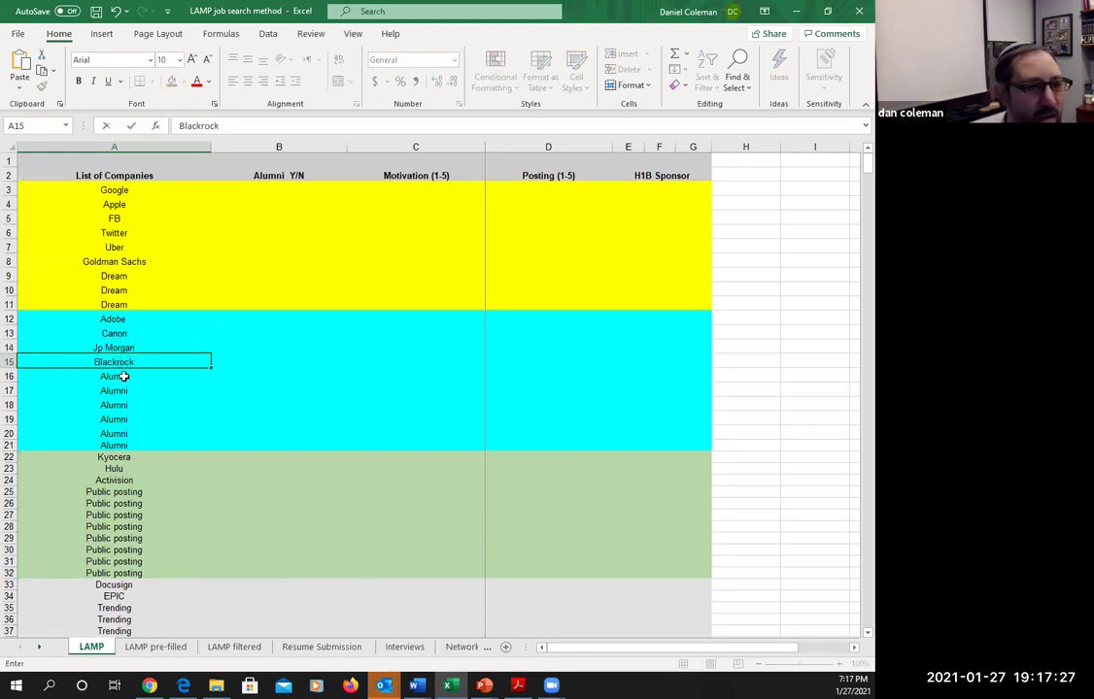
left_click(123, 378)
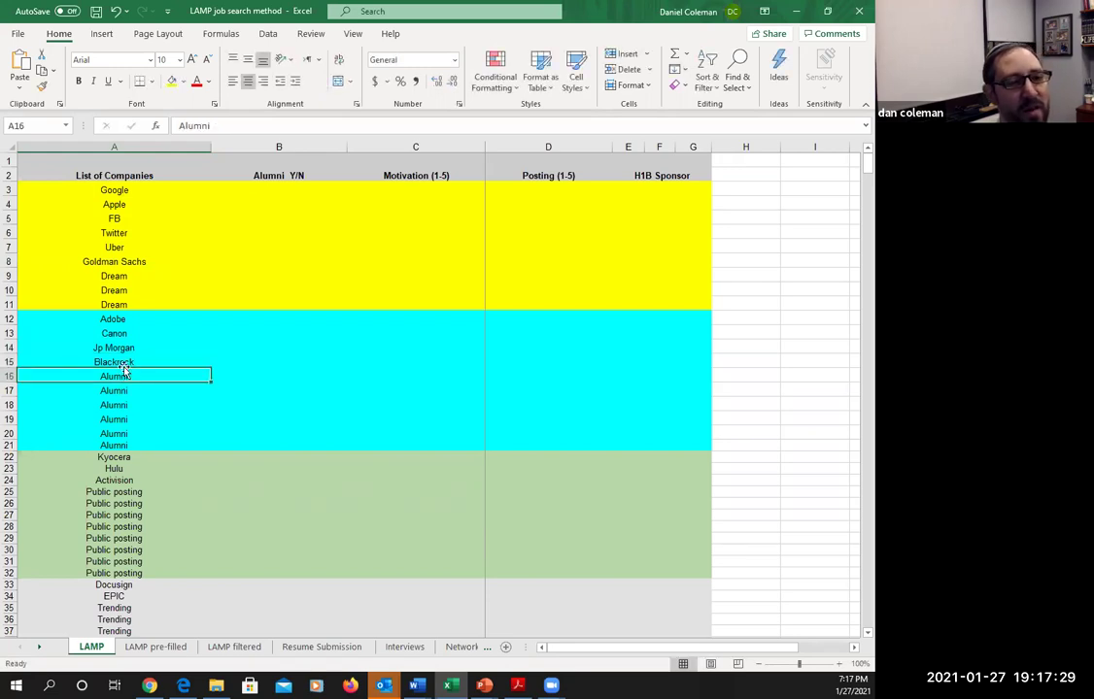
left_click(123, 361)
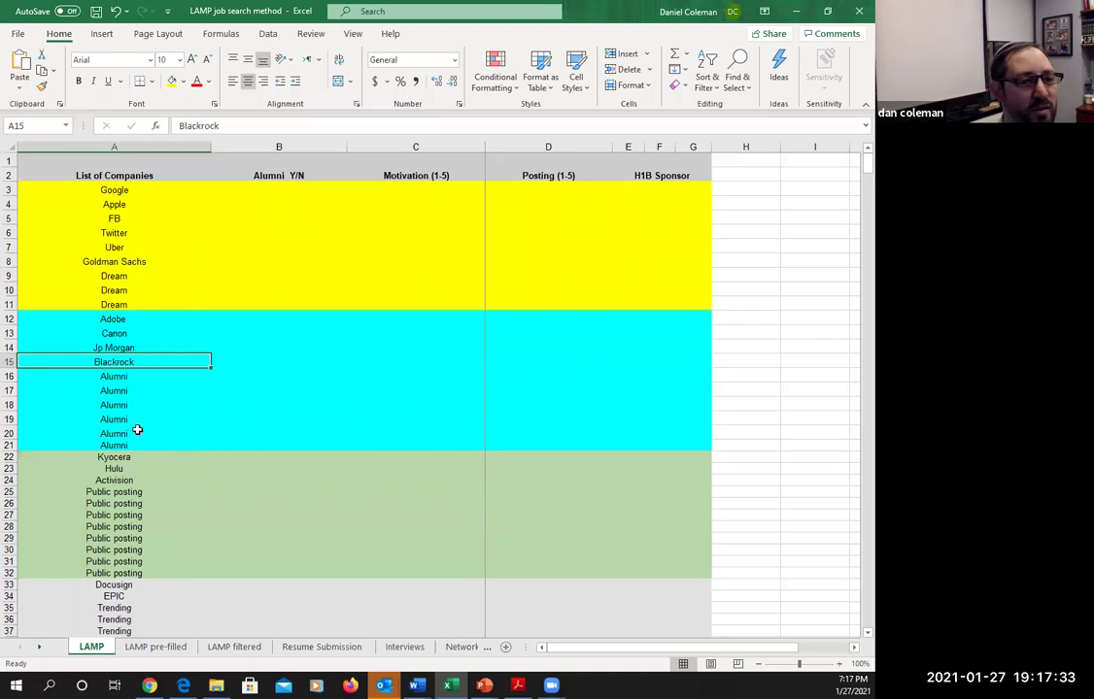
- Preview the "LAMP - Making your List" slide in the PowerPoint slide show and return to the Excel workbook
scroll(130, 416, "down", 1)
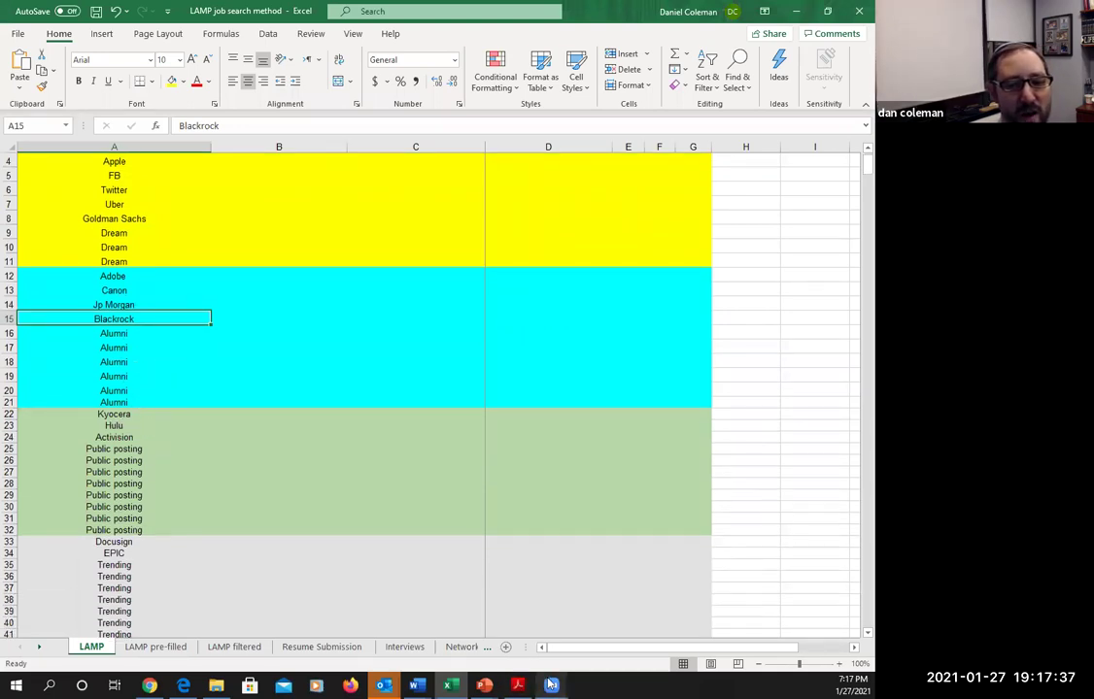
mouse_move(551, 685)
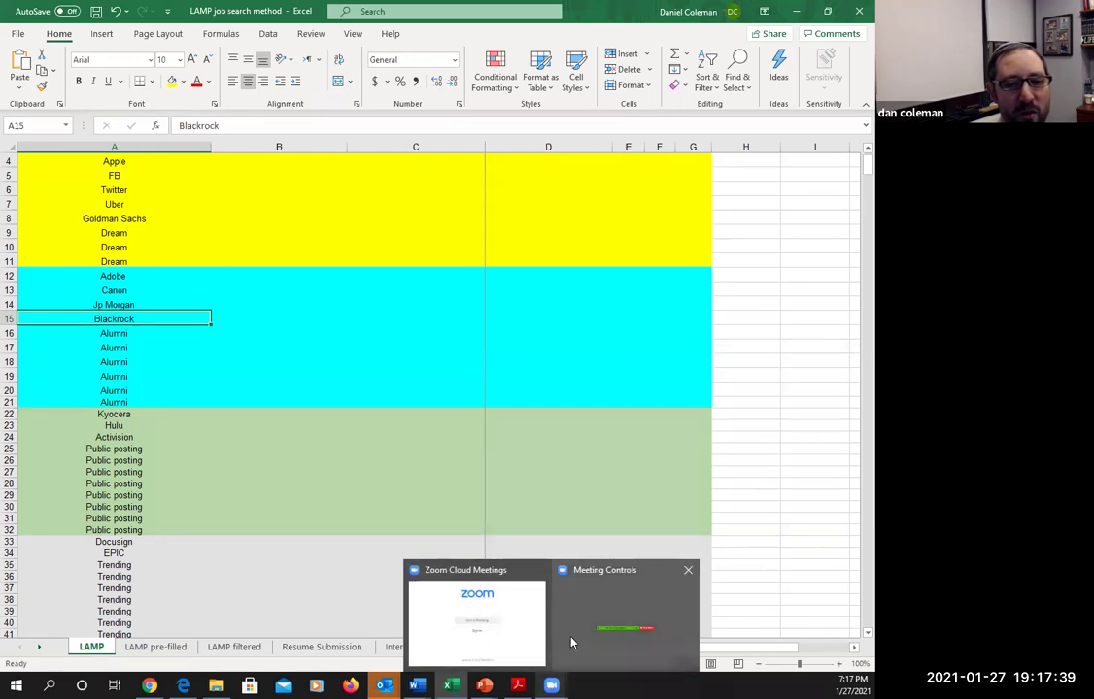
mouse_move(572, 640)
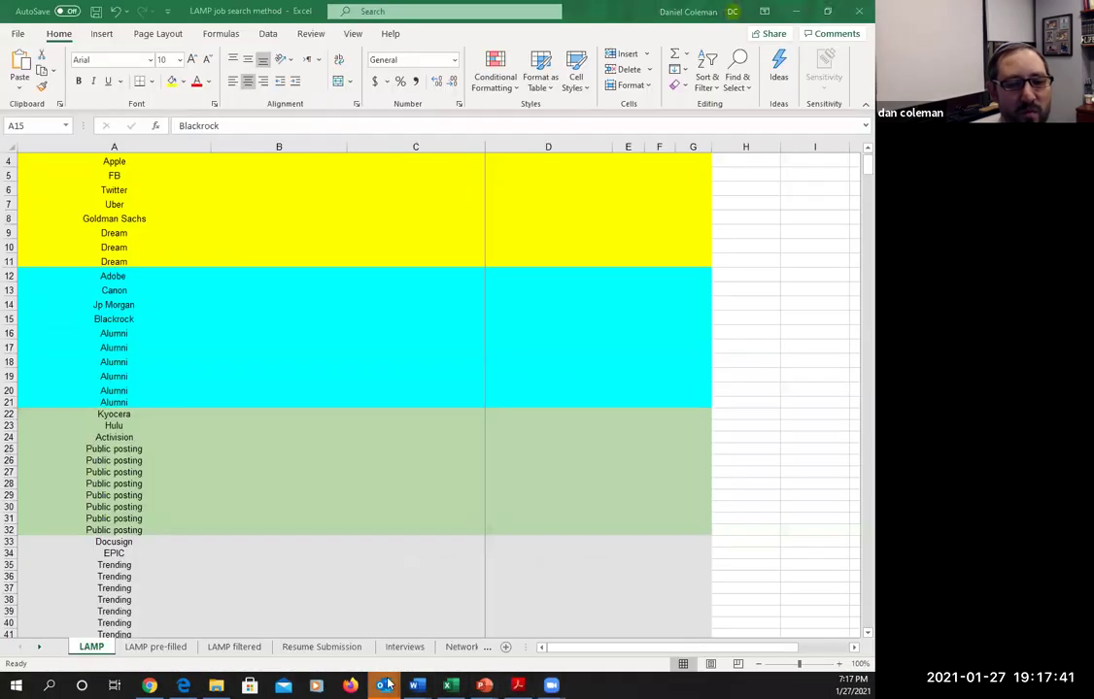
mouse_move(490, 685)
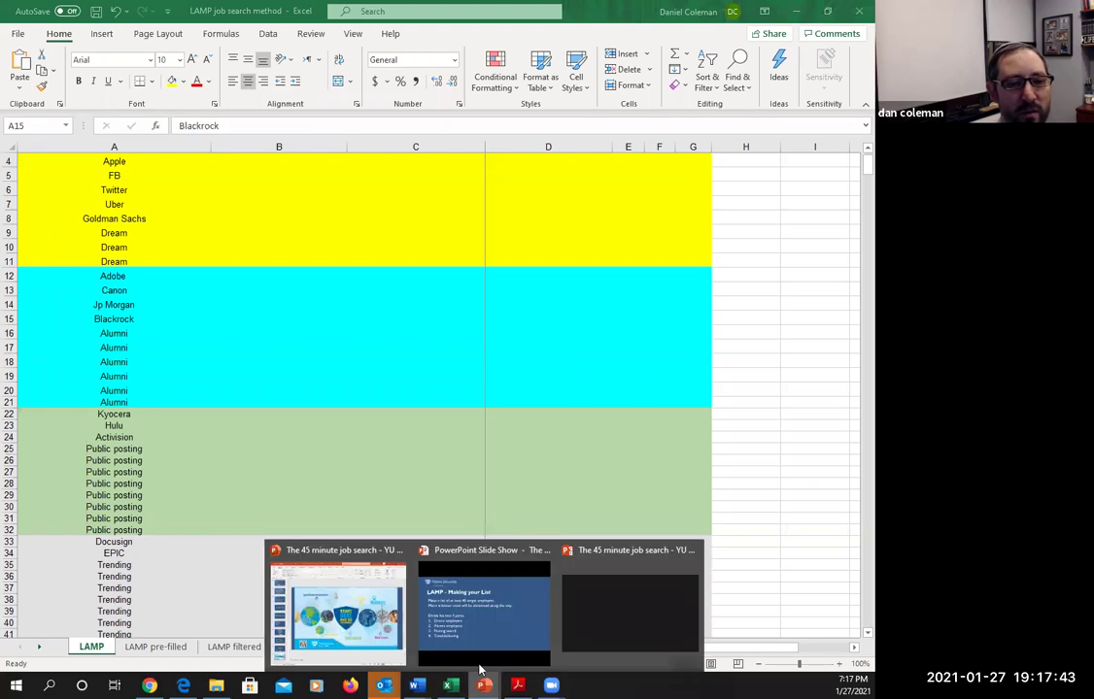
mouse_move(475, 643)
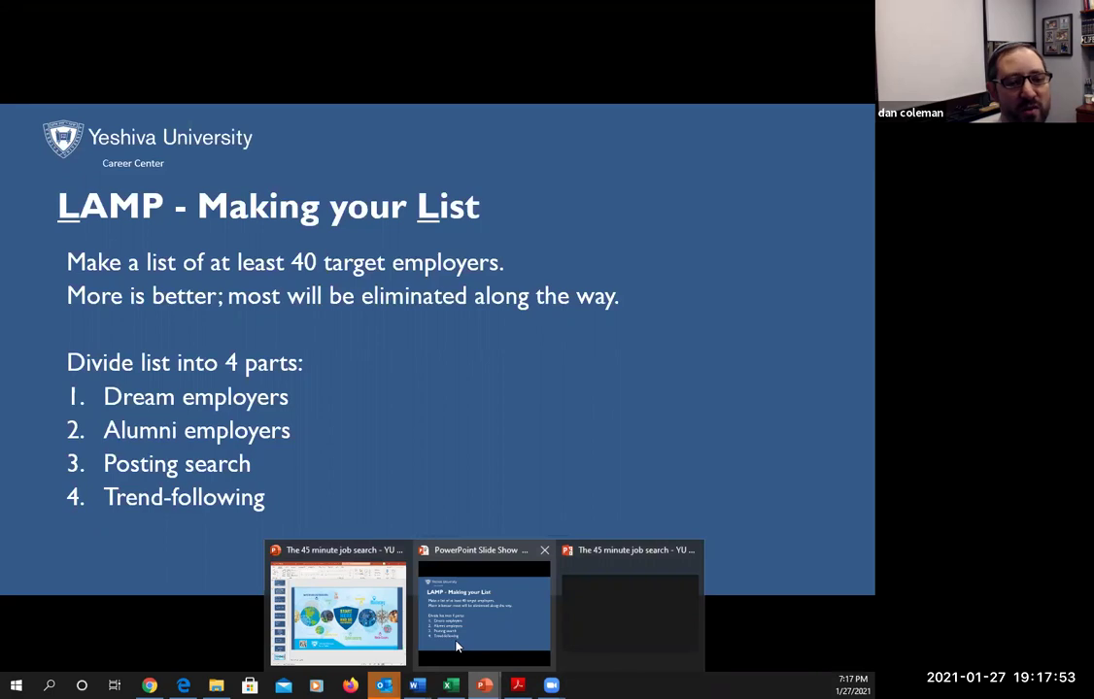
mouse_move(377, 633)
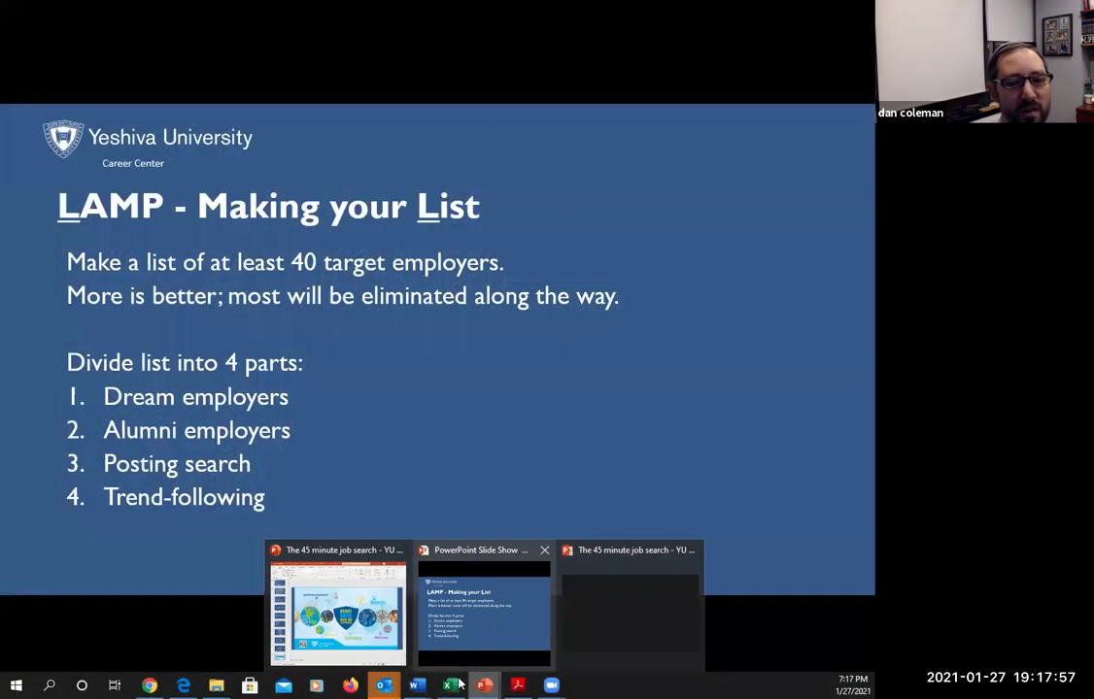
left_click(459, 685)
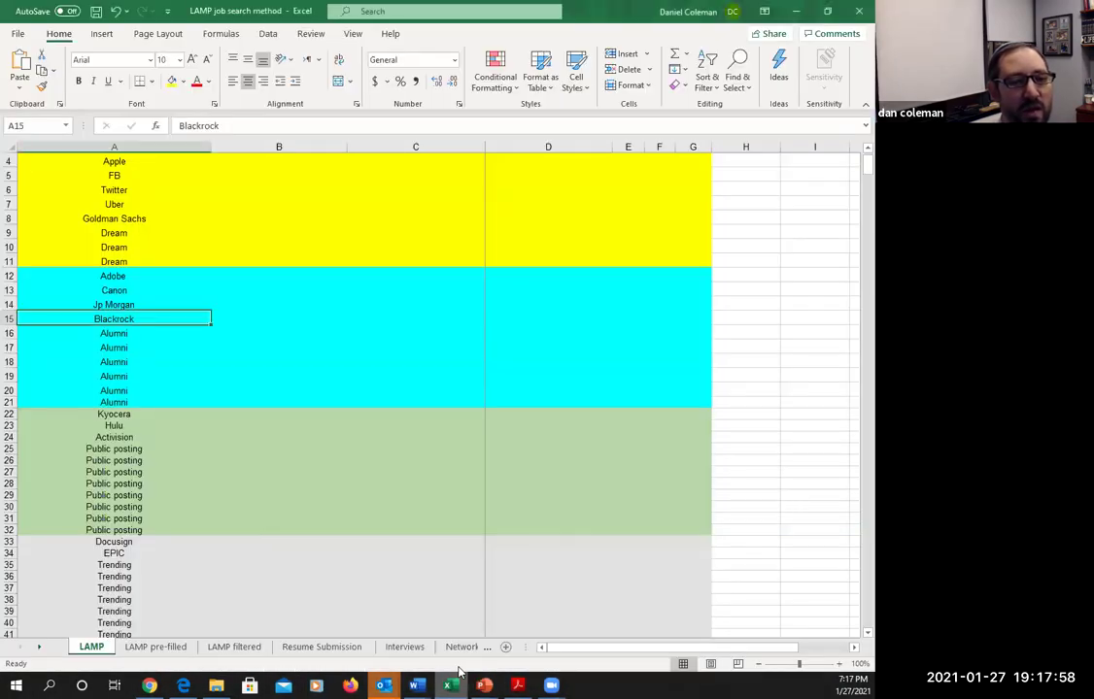
- Replace the Public posting placeholder in A25 of the company list with "Hulu"
left_click(114, 425)
left_click(131, 413)
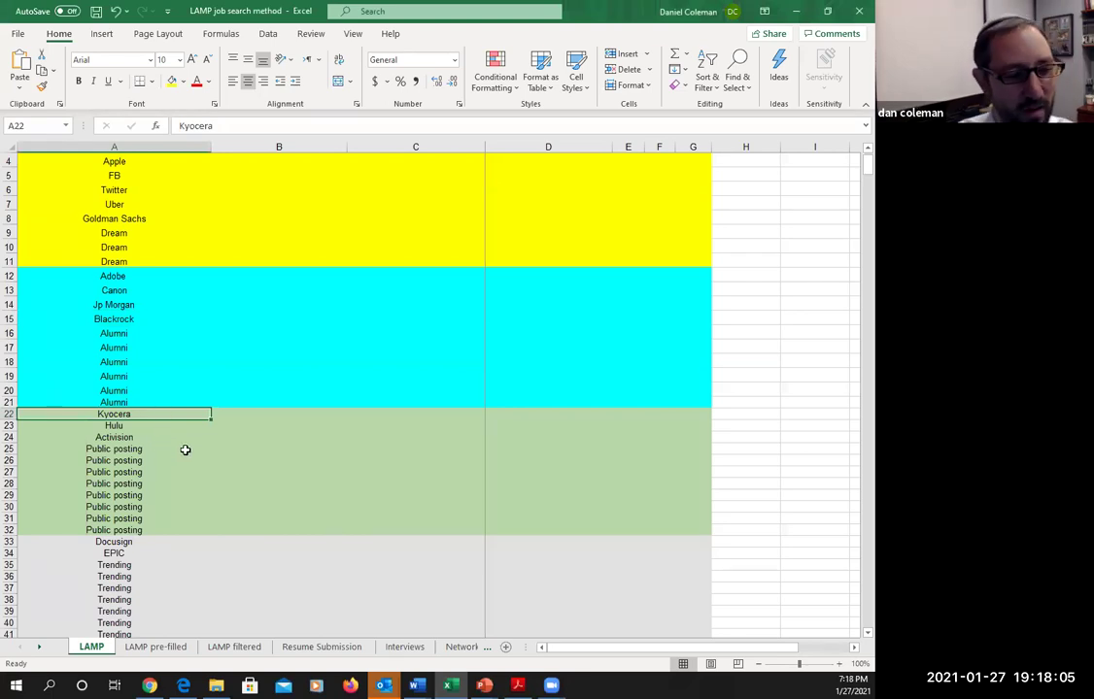
left_click(169, 448)
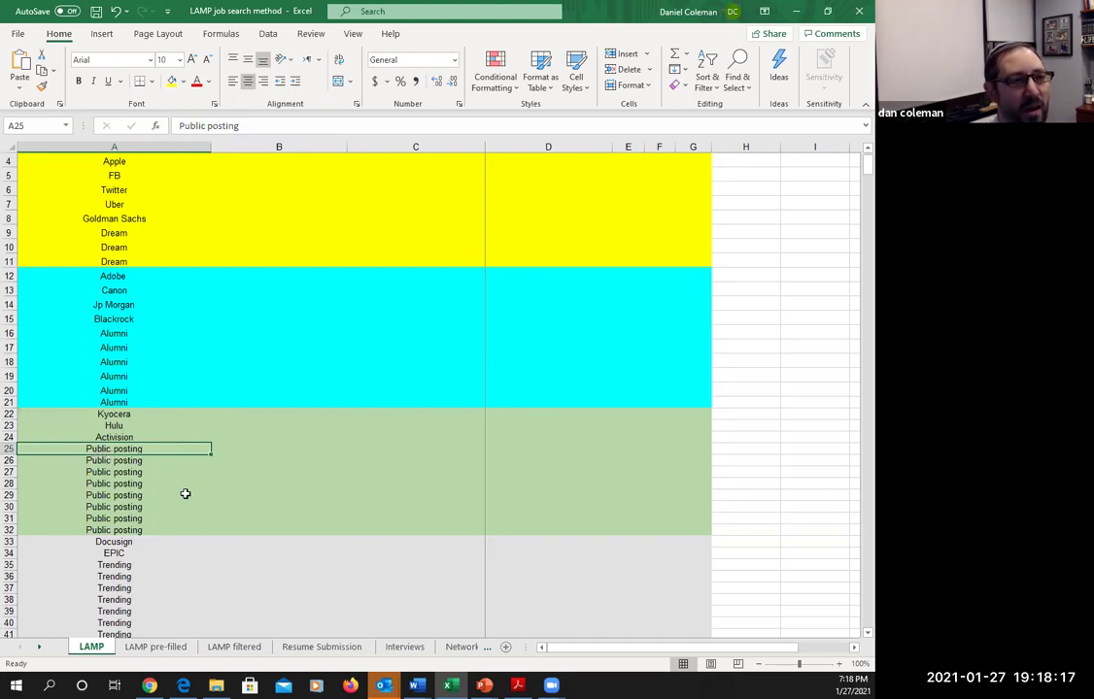
scroll(184, 494, "up", 1)
scroll(184, 494, "down", 1)
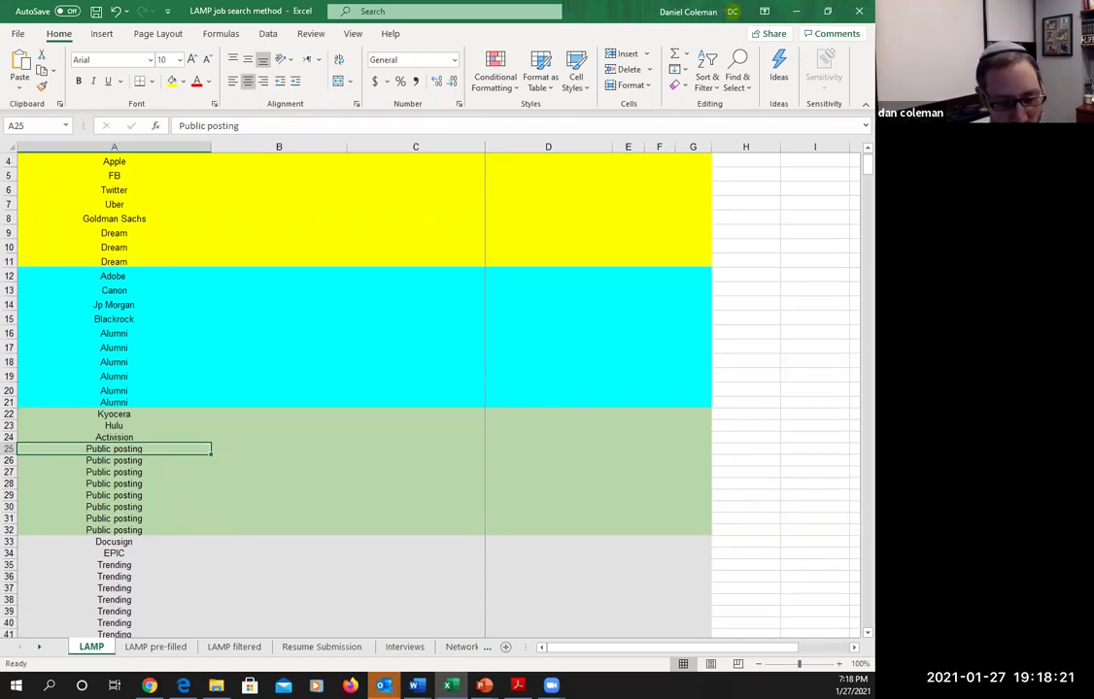
type("Hulu")
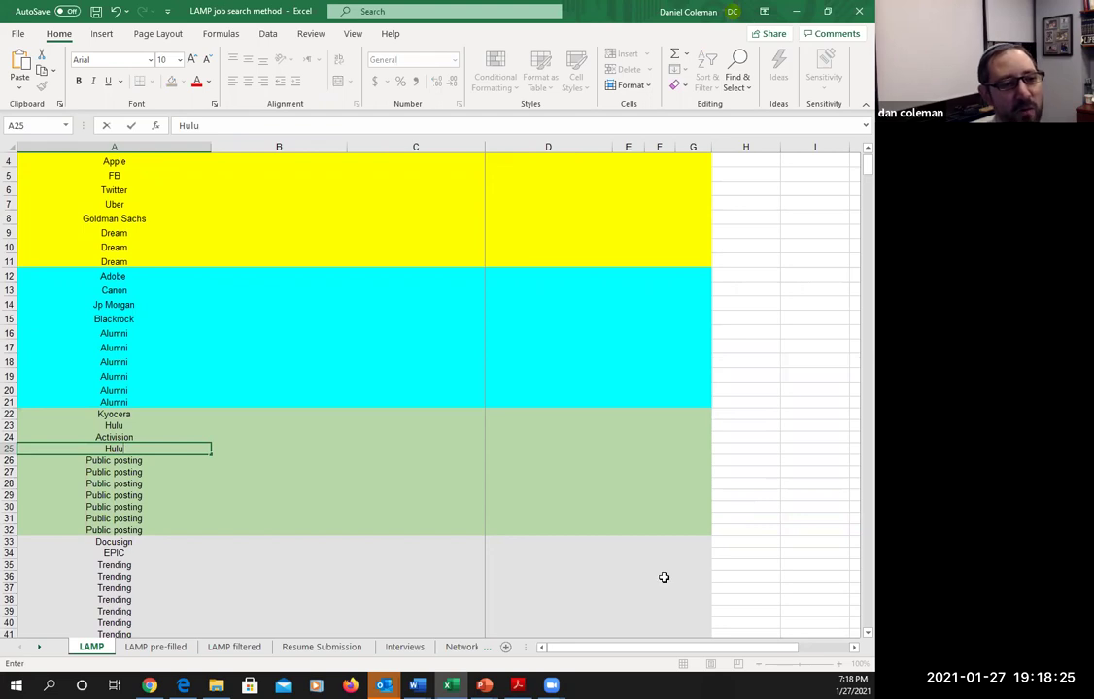
left_click(93, 461)
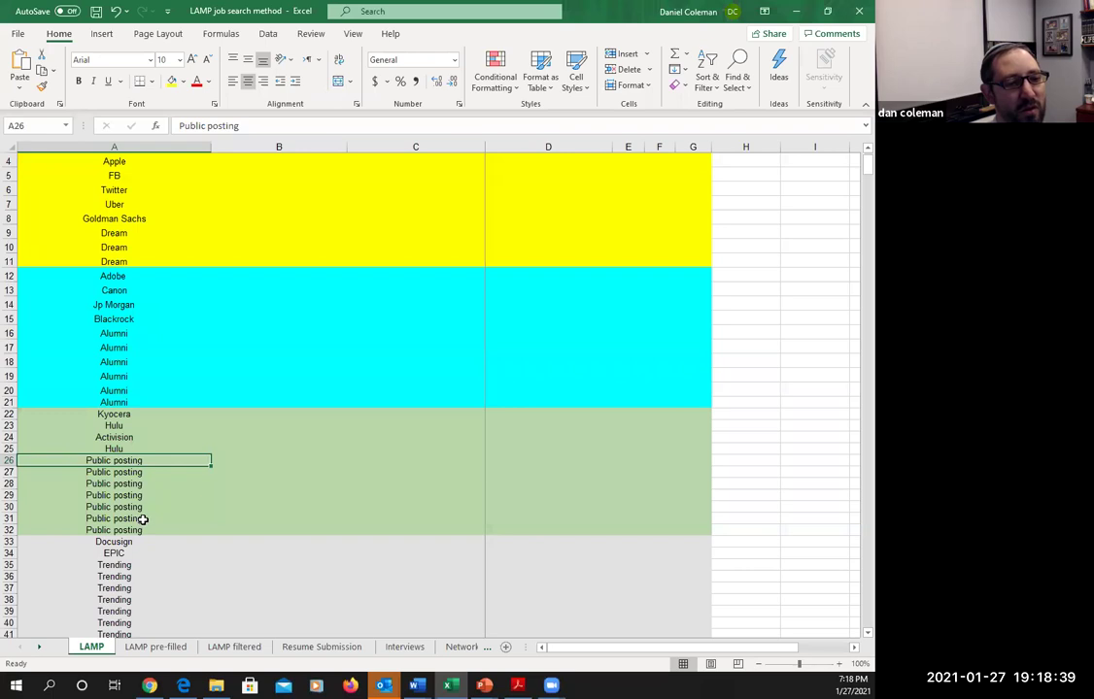
- Examine the trend-following section of the company list, from Docusign and EPIC through the Trending placeholders
scroll(143, 519, "down", 1)
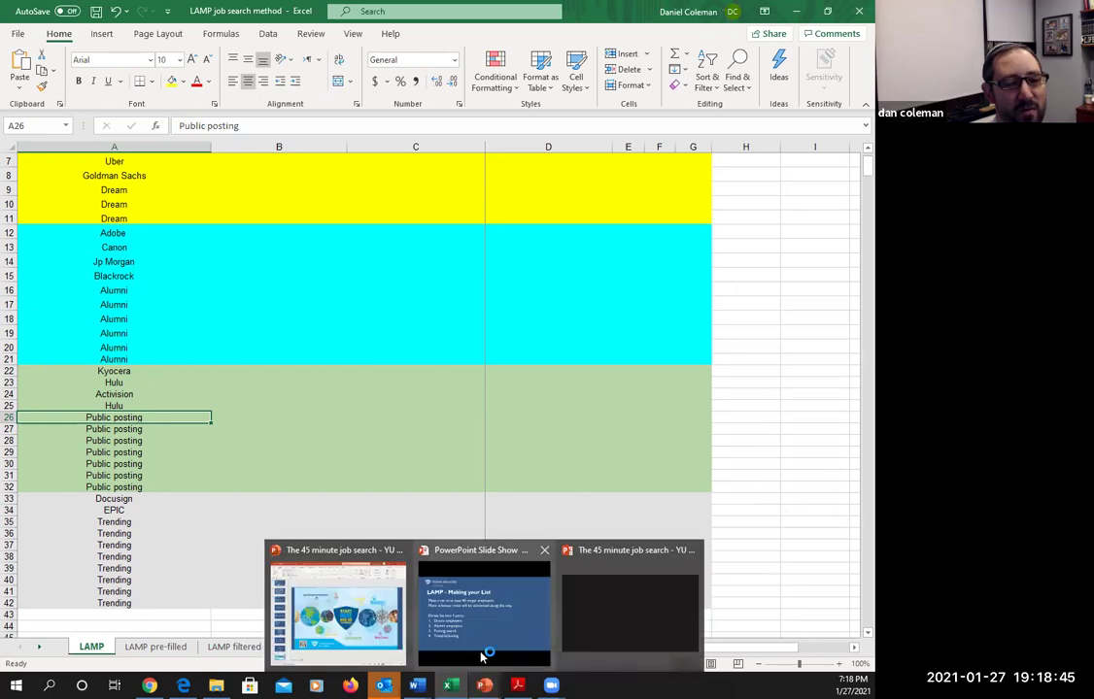
mouse_move(482, 657)
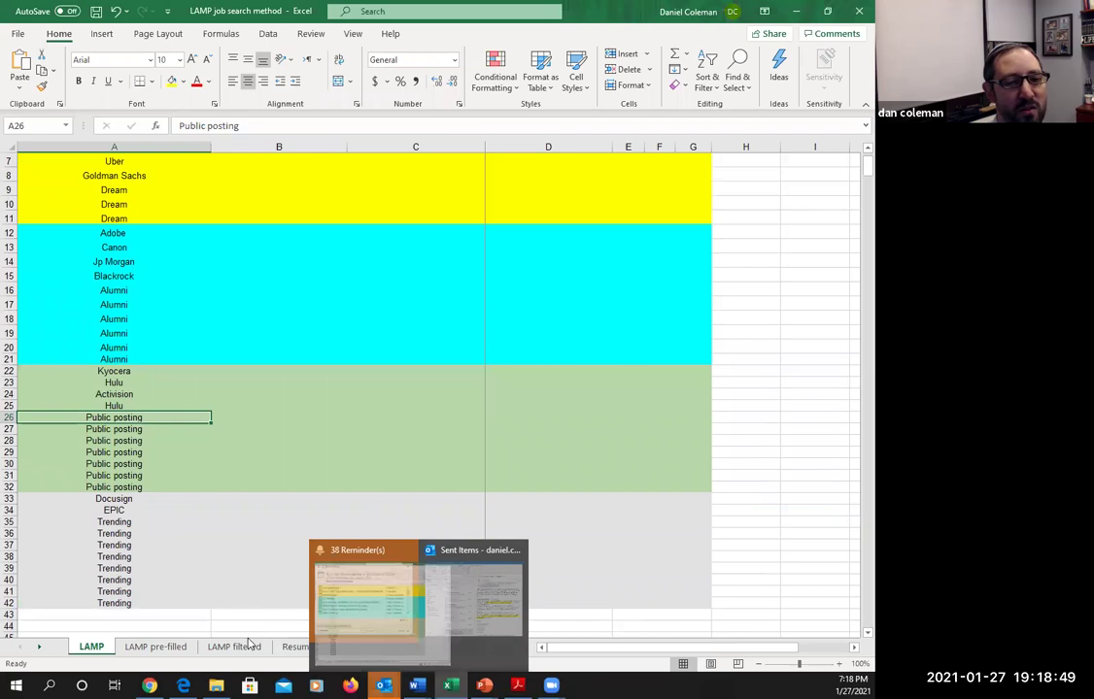
left_click(215, 510)
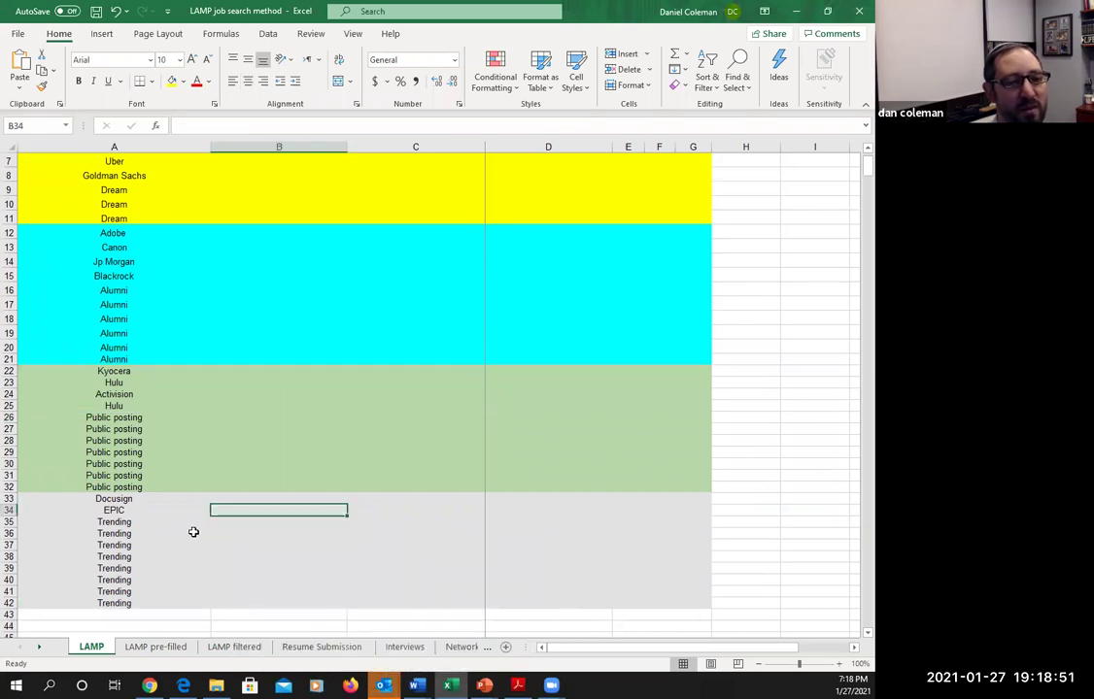
left_click(154, 507)
left_click(153, 497)
left_click(156, 509)
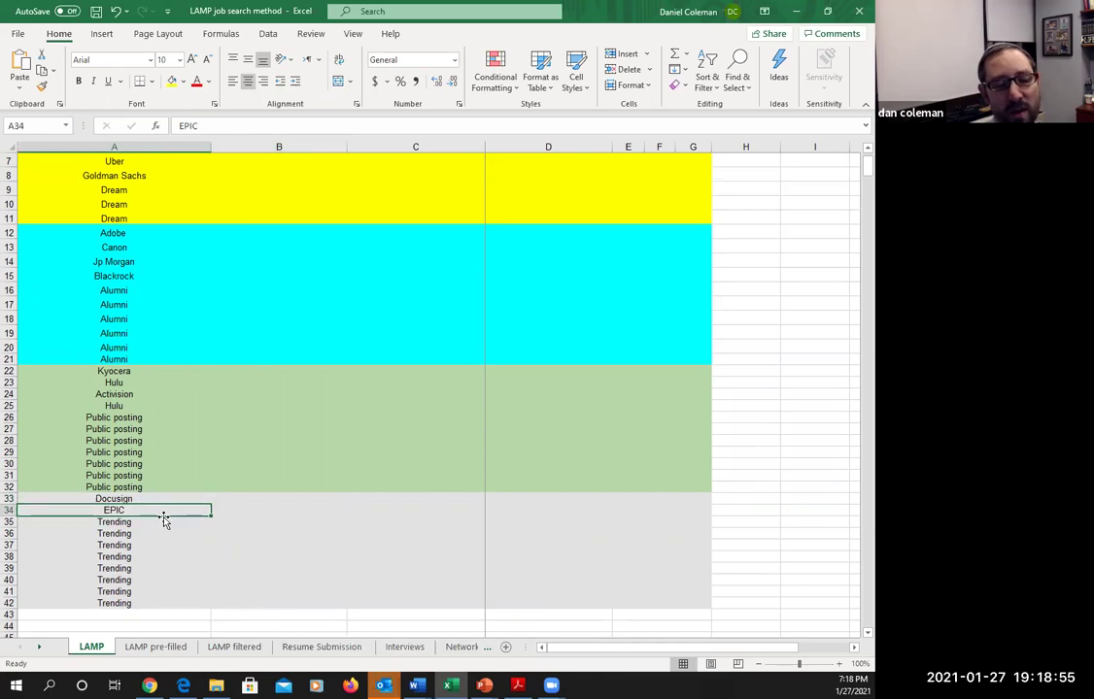
left_click(170, 523)
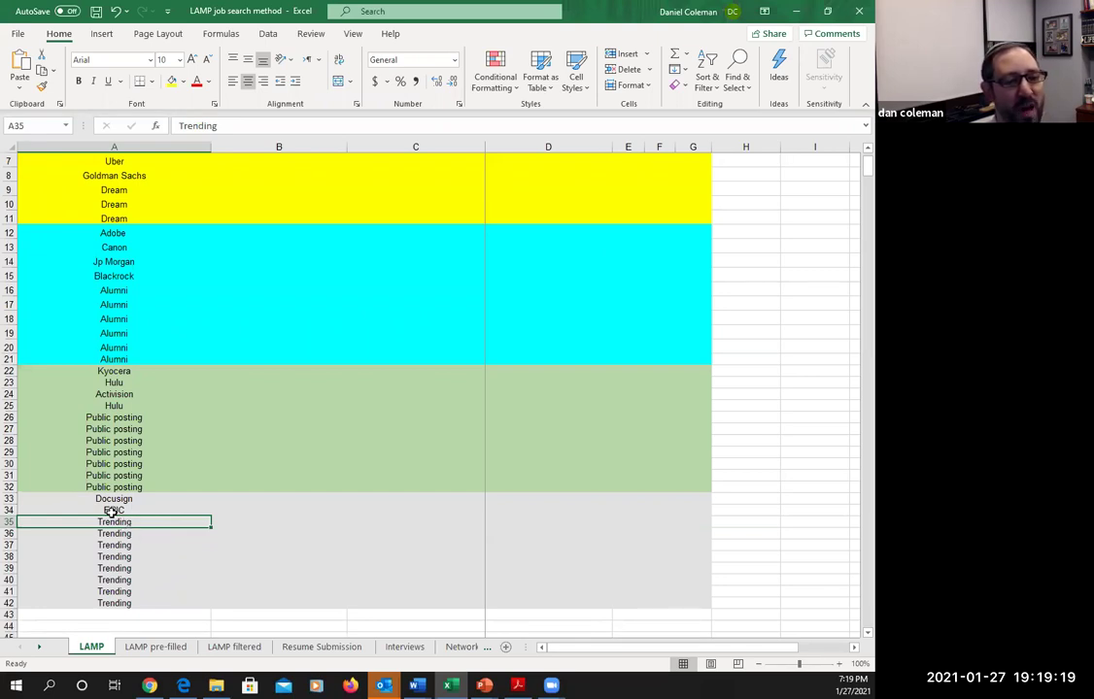
left_click(112, 510)
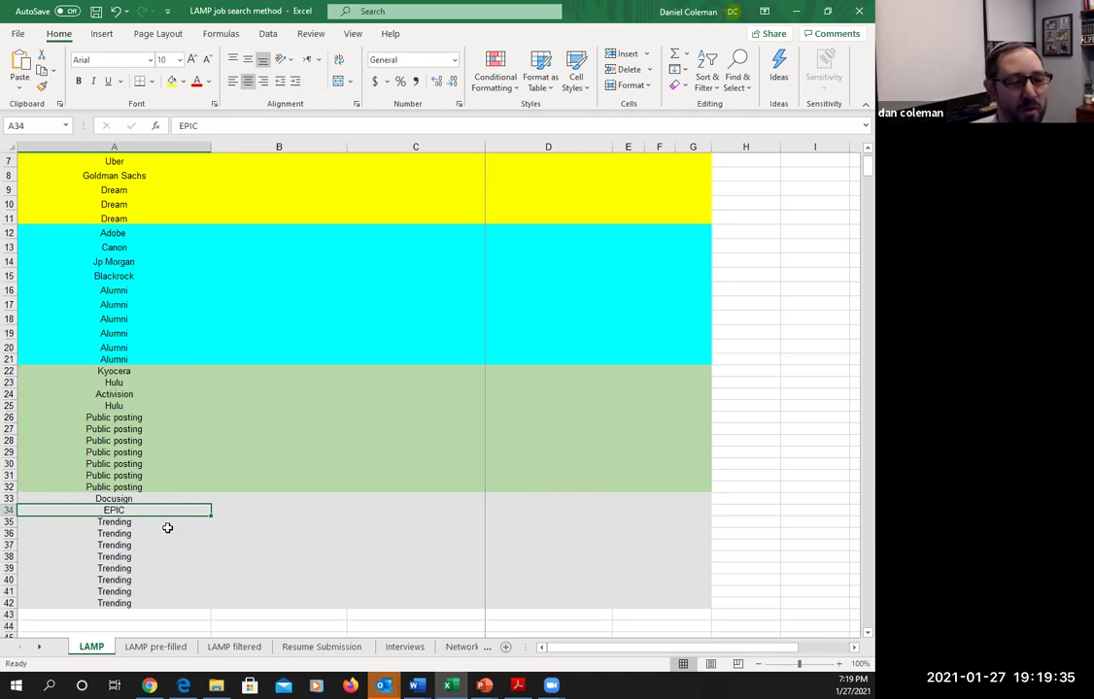
left_click(143, 497)
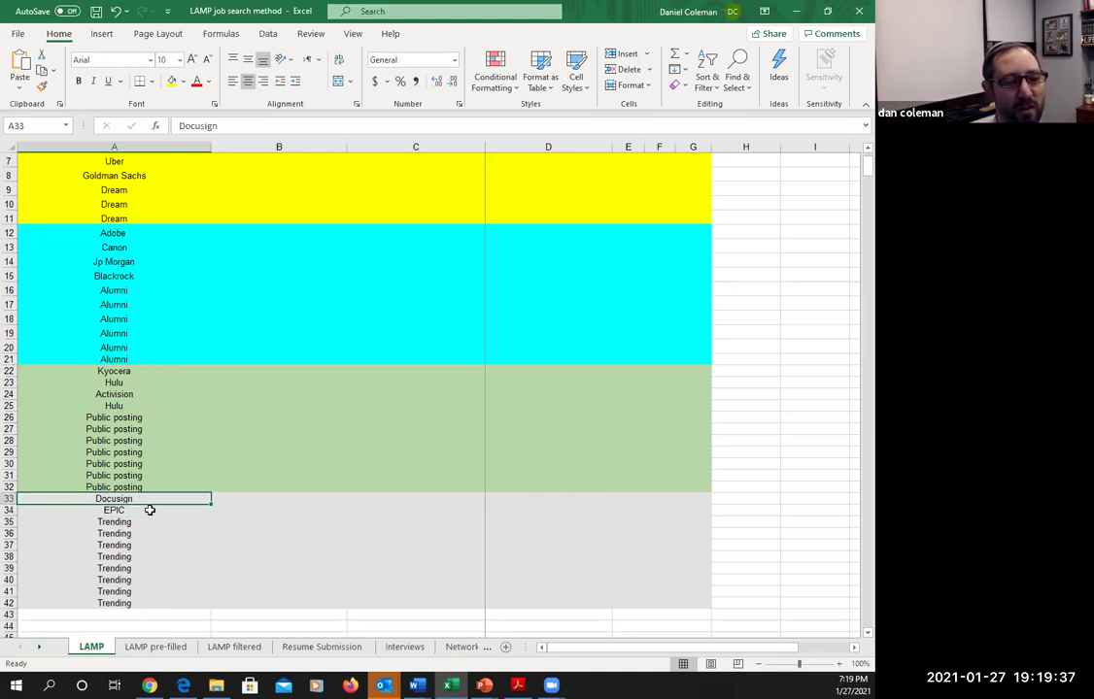
- Mark the Alumni Y/N column with "y" for every public posting company, from Kyocera in B22 through B32
left_click(143, 523)
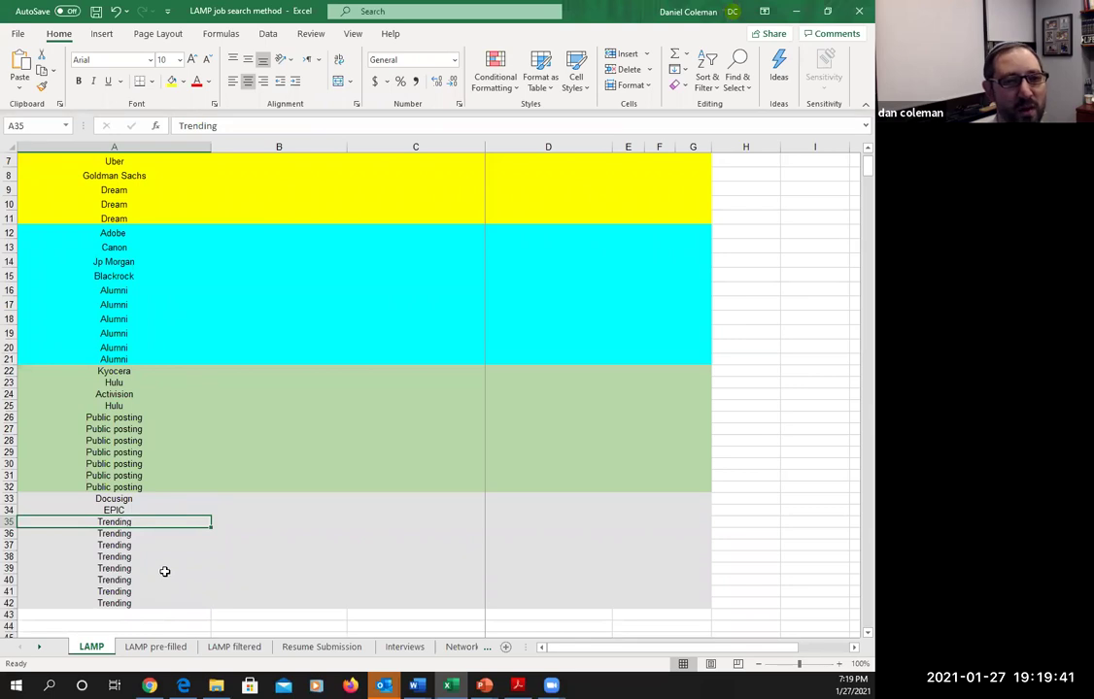
scroll(165, 571, "up", 2)
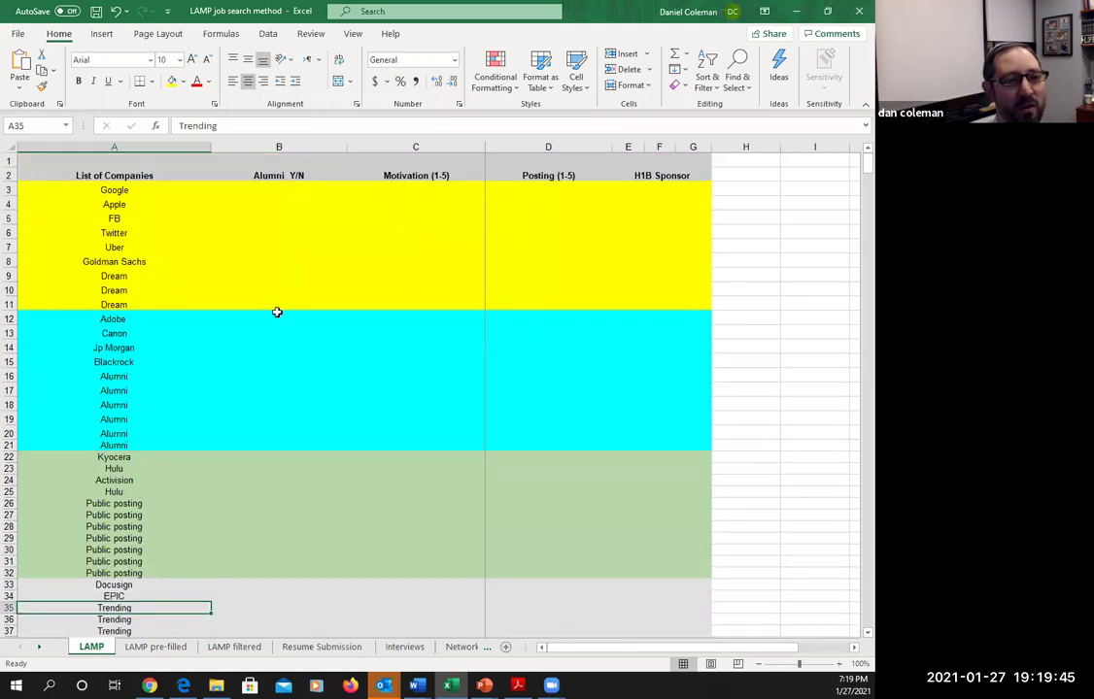
left_click(276, 455)
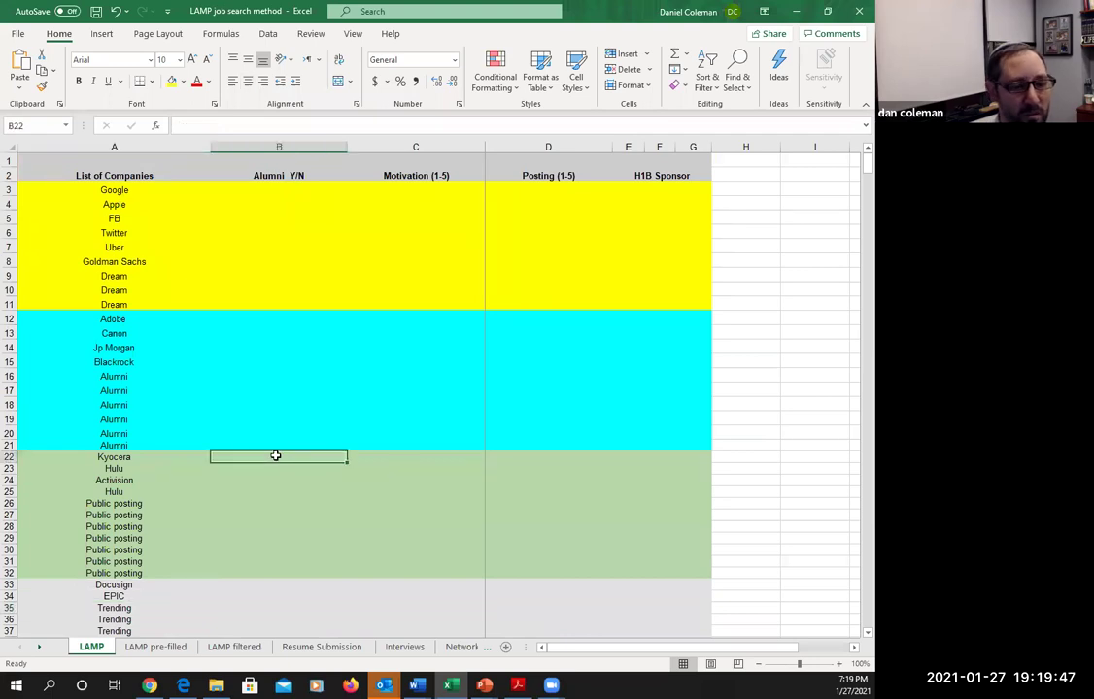
type("y")
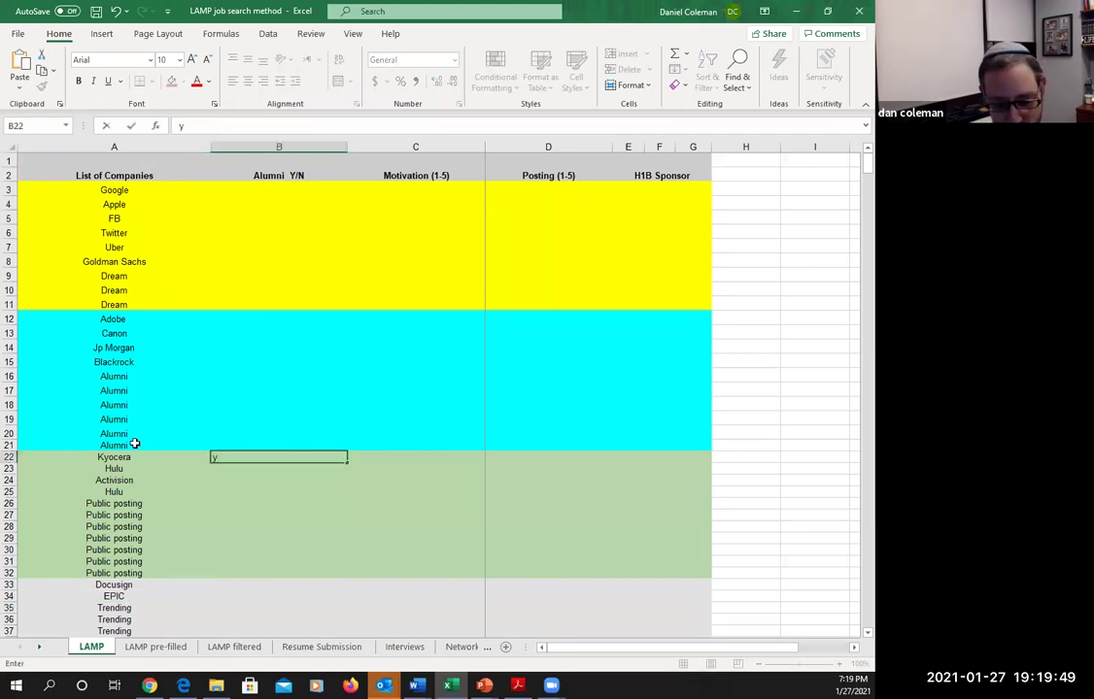
key("Return")
type("y")
key("Return")
type("y")
key("Return")
type("y")
key("Return")
type("y")
key("Return")
type("y")
key("Return")
type("y")
key("Return")
type("y")
key("Return")
type("y")
key("Return")
type("y")
key("Return")
type("y")
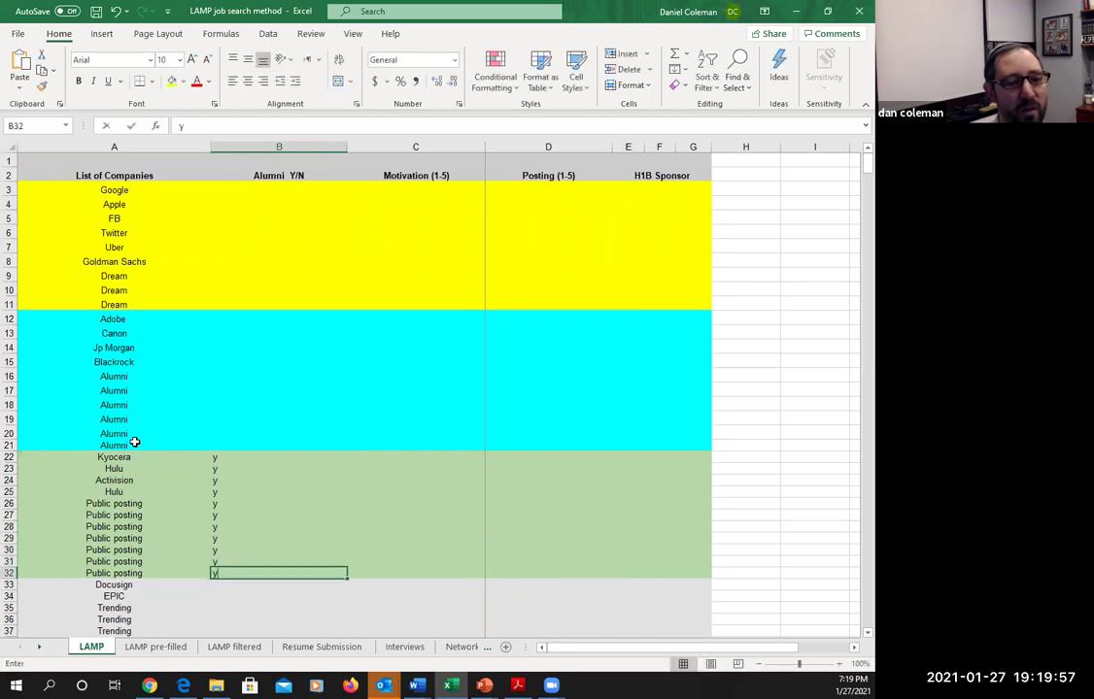
- Fill in the Alumni Y/N column for the dream employers: Google "y", Apple "n", FB "n" and Twitter "y"
left_click(287, 189)
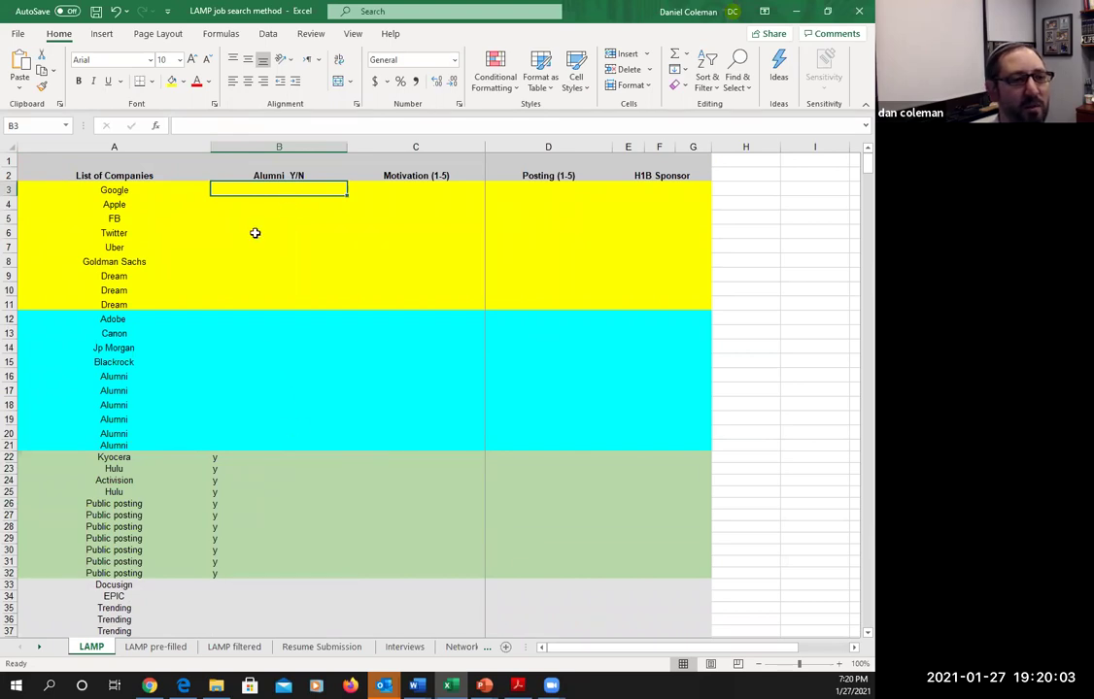
type("y")
left_click(254, 203)
type("n")
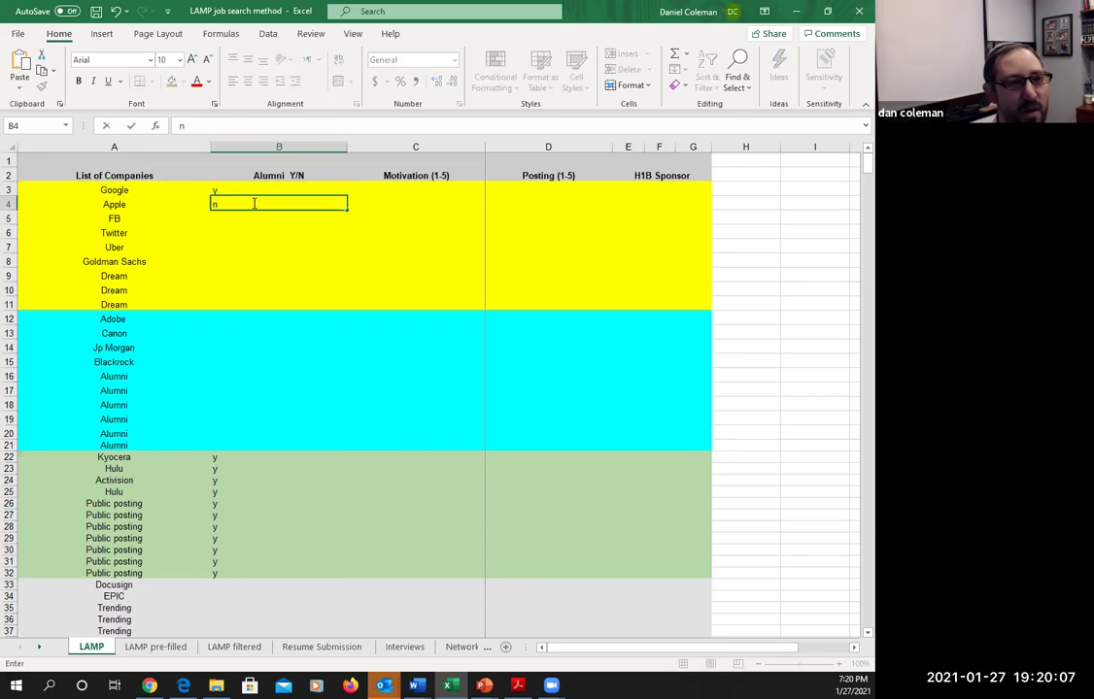
key("Return")
type("n")
key("Return")
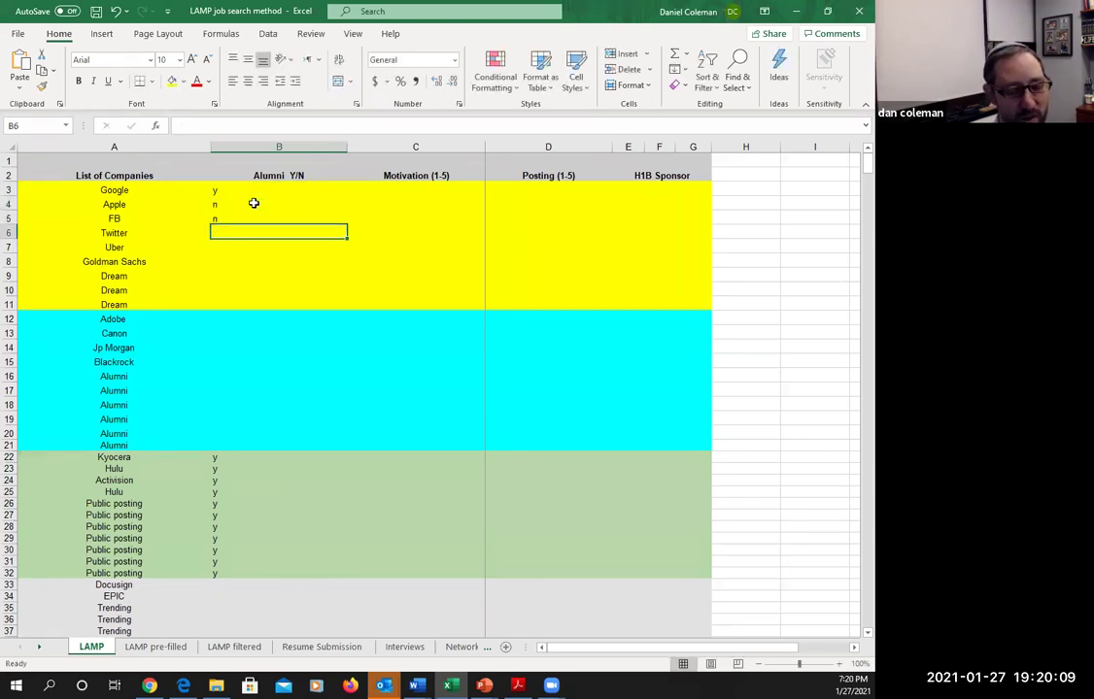
type("1")
key("Return")
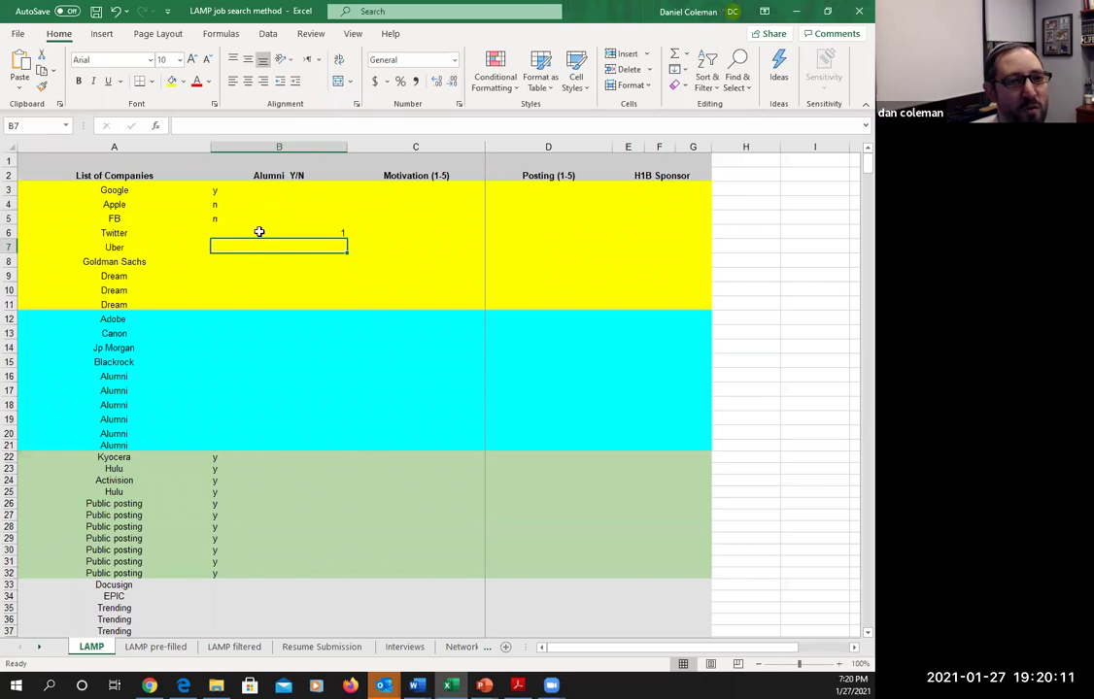
left_click(236, 229)
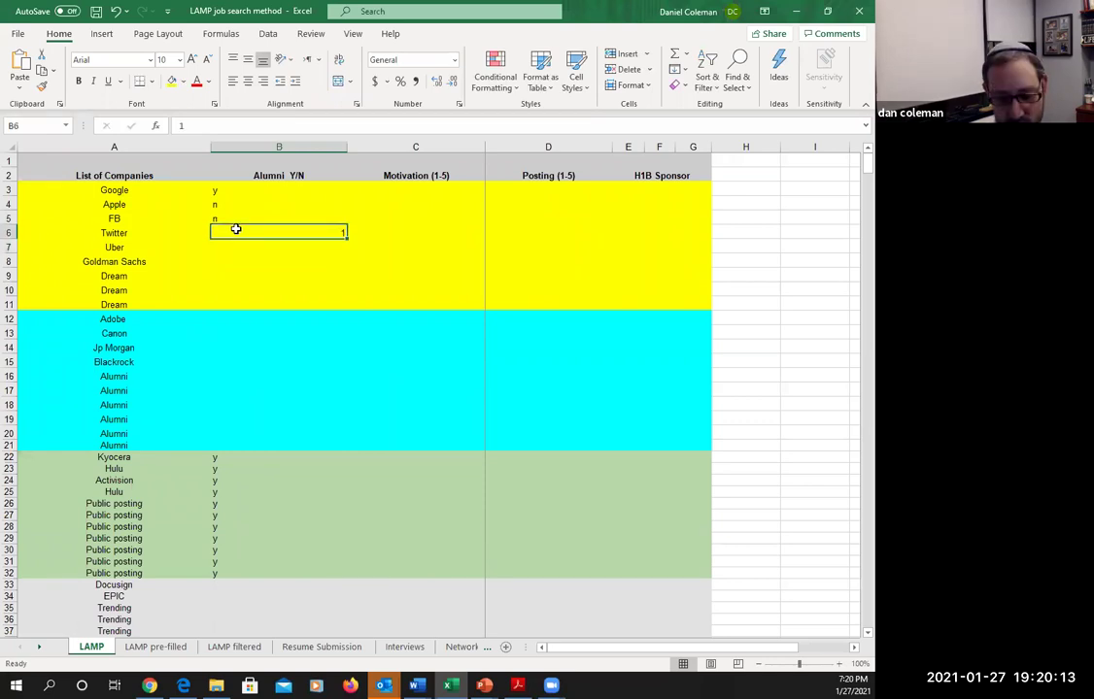
type("y")
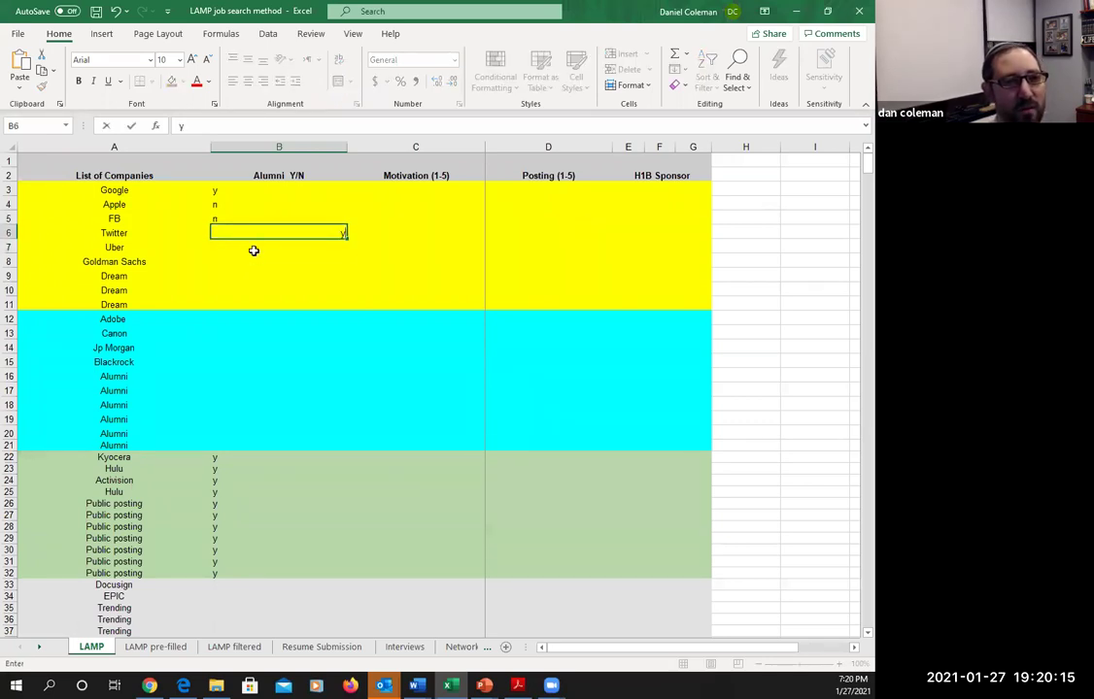
key("Return")
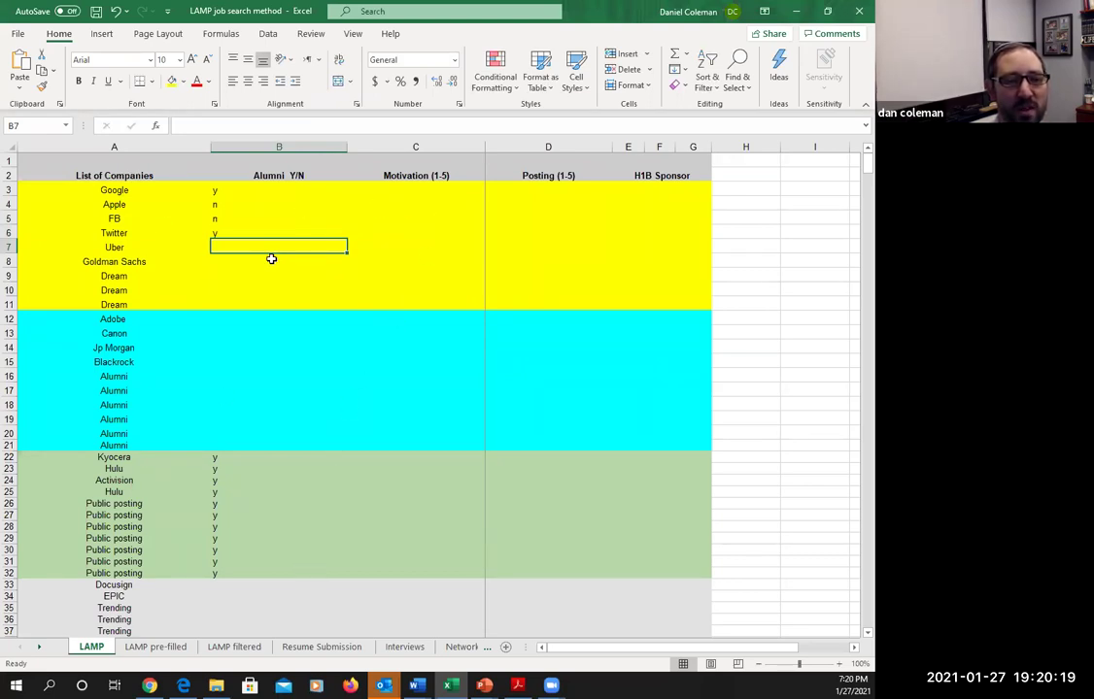
- Switch to the PowerPoint slide show and advance to the "Making your List – Part A" slide
left_click(485, 685)
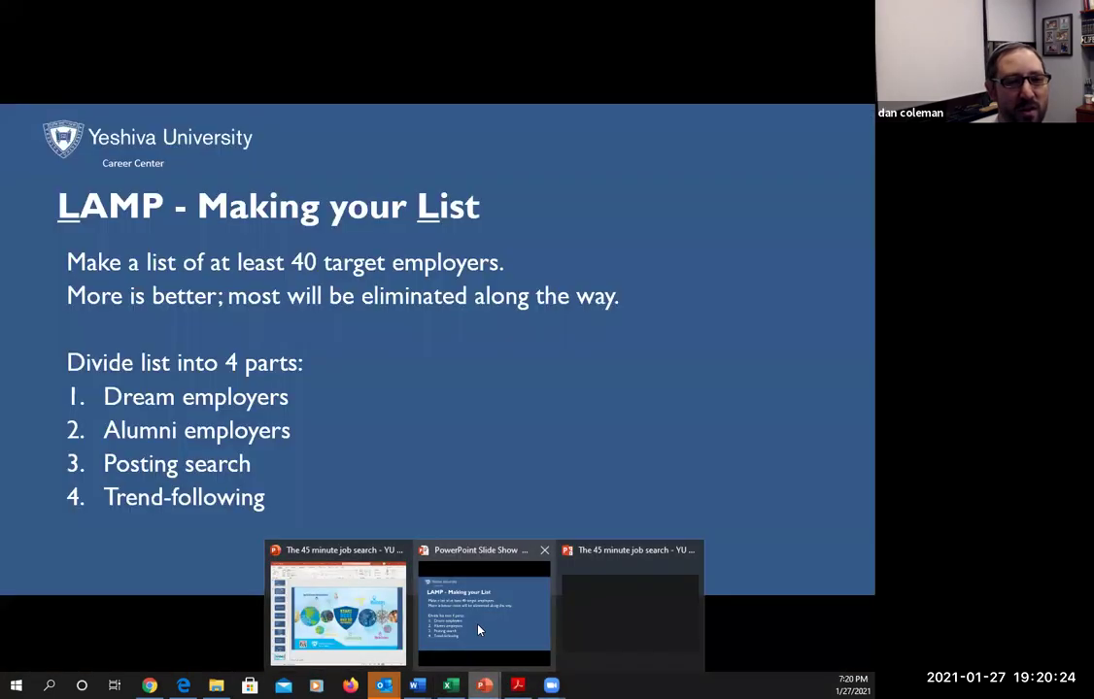
left_click(478, 630)
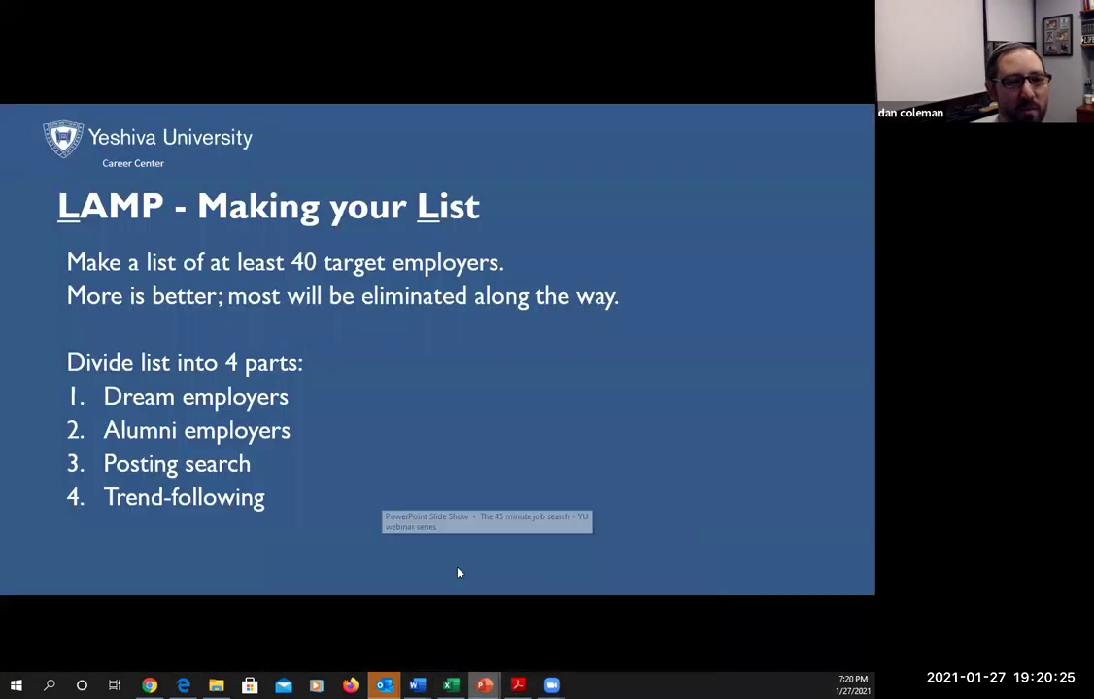
left_click(392, 320)
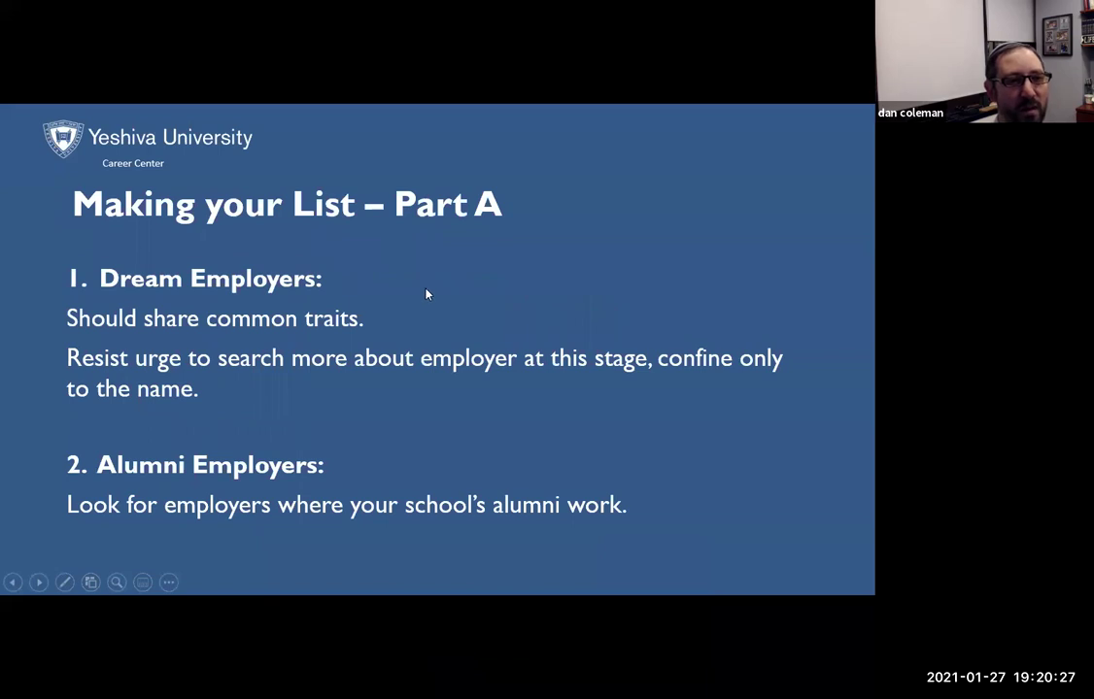
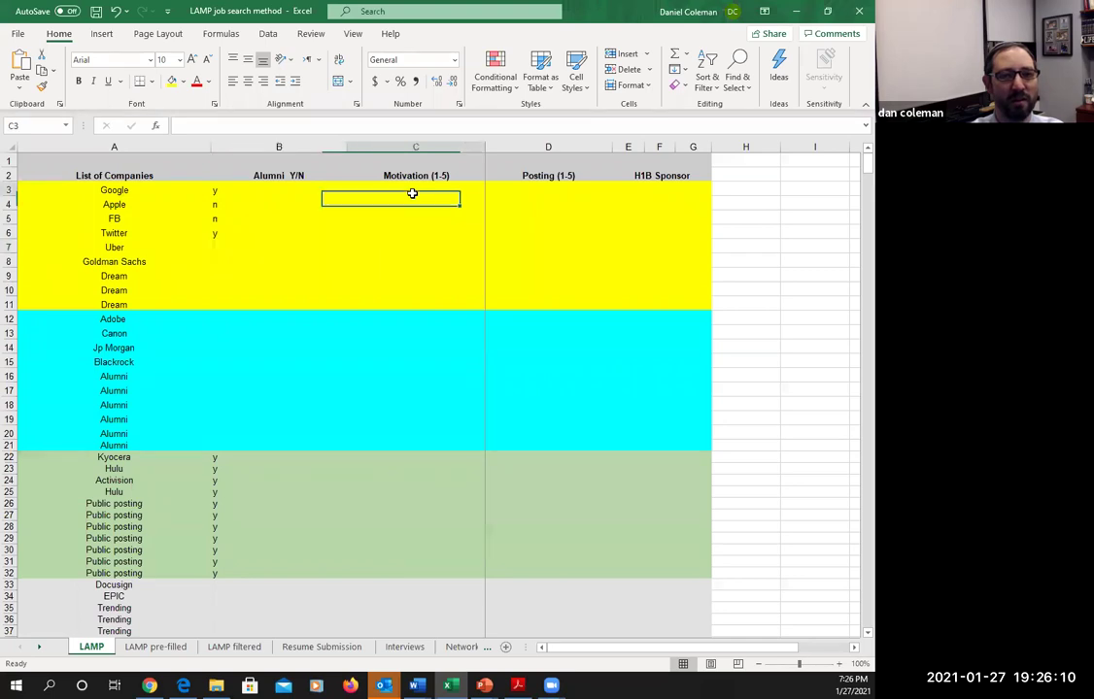
- Enter the Motivation scores for the dream employers: Google 5, Twitter 1, Uber 2 and Goldman Sachs 4
type("5")
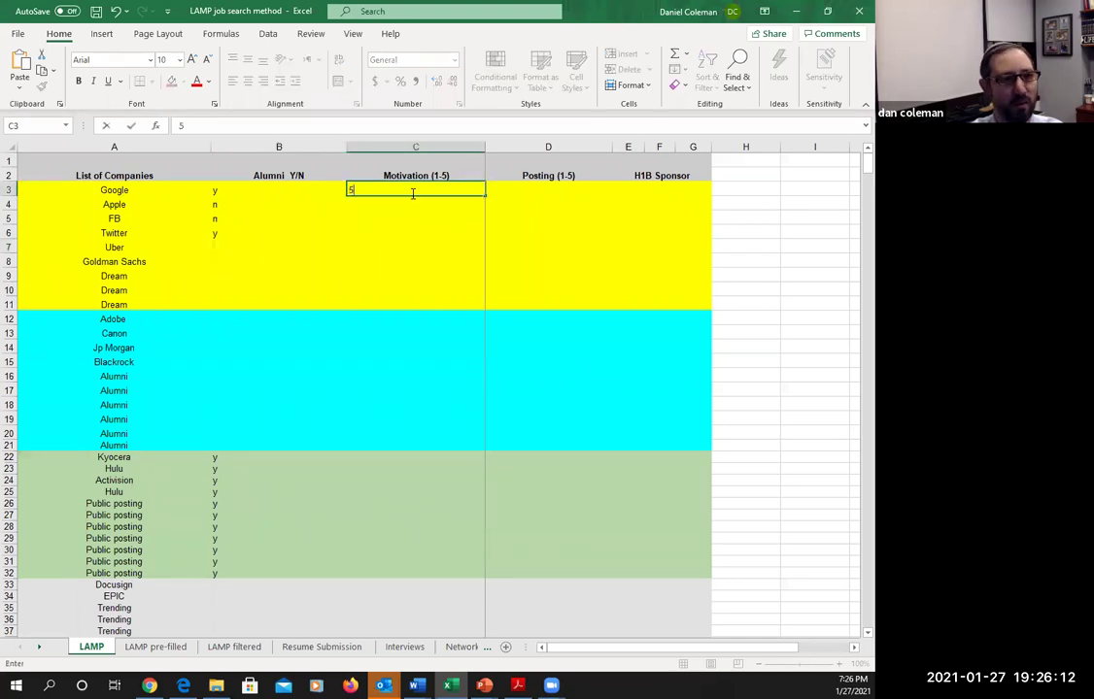
left_click(379, 230)
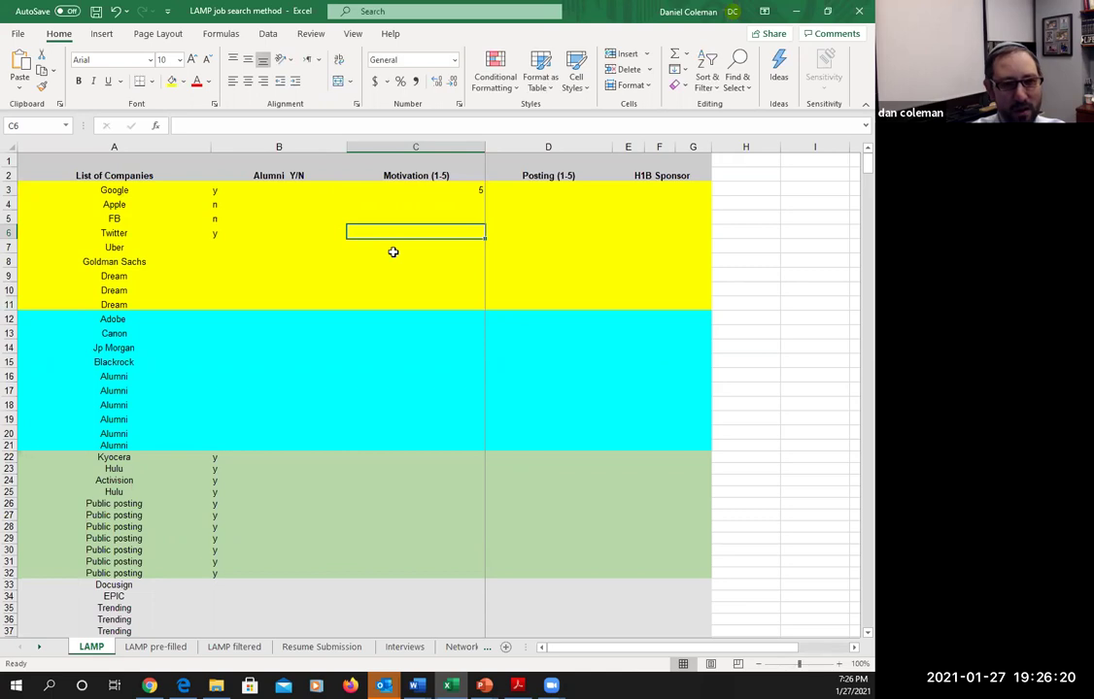
type("1")
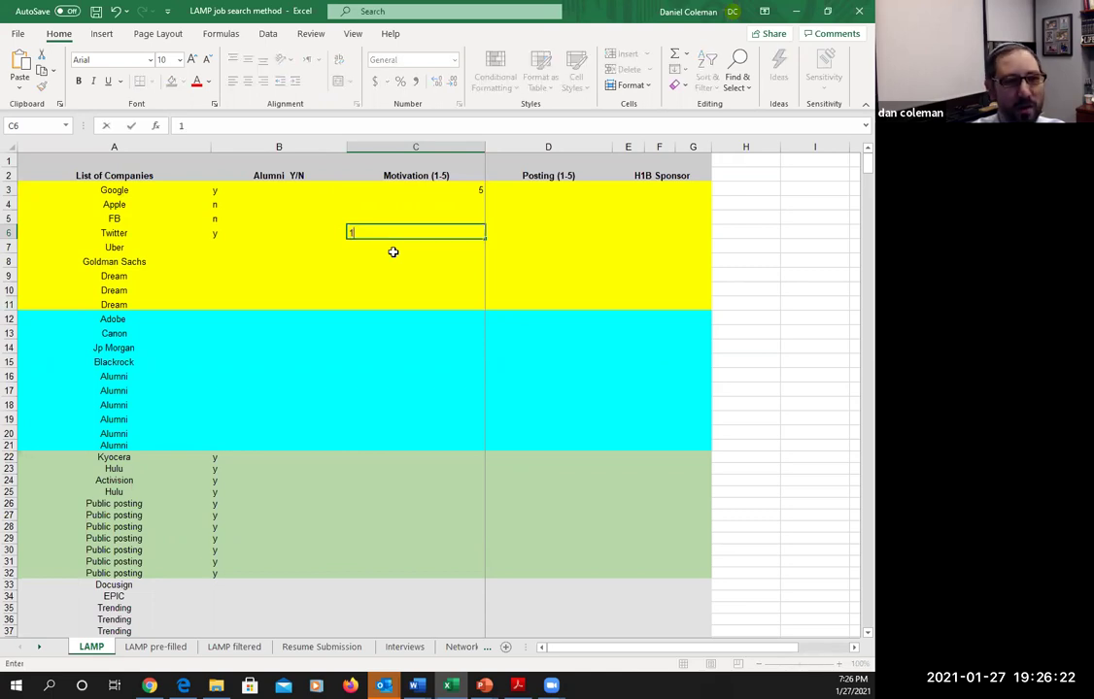
key("Return")
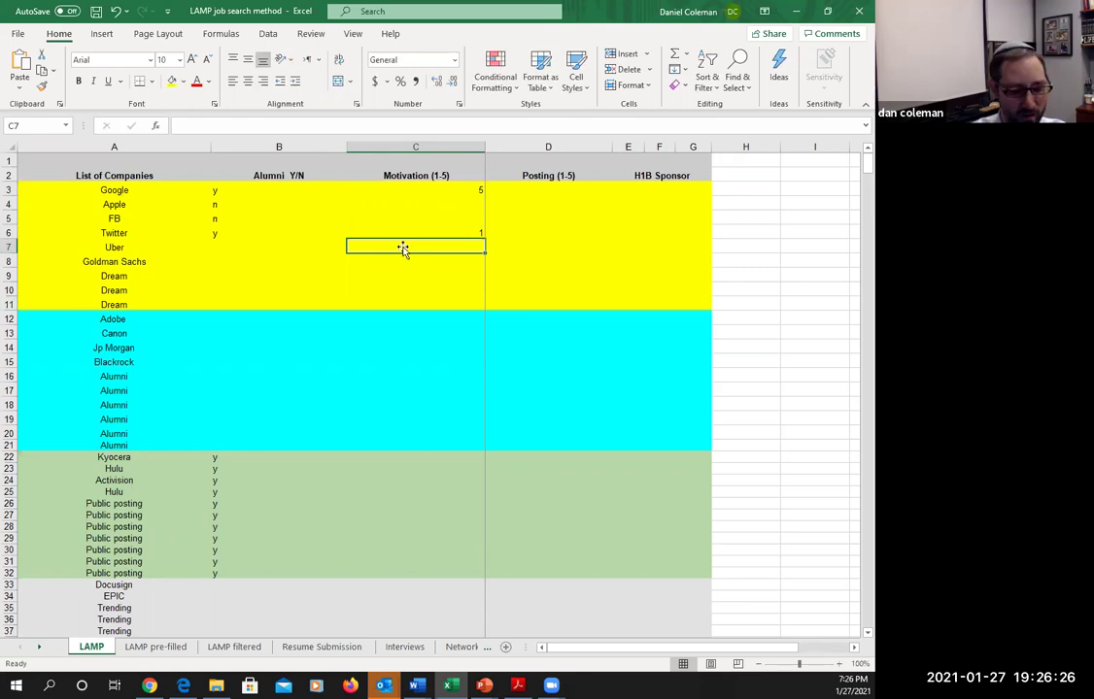
type("2")
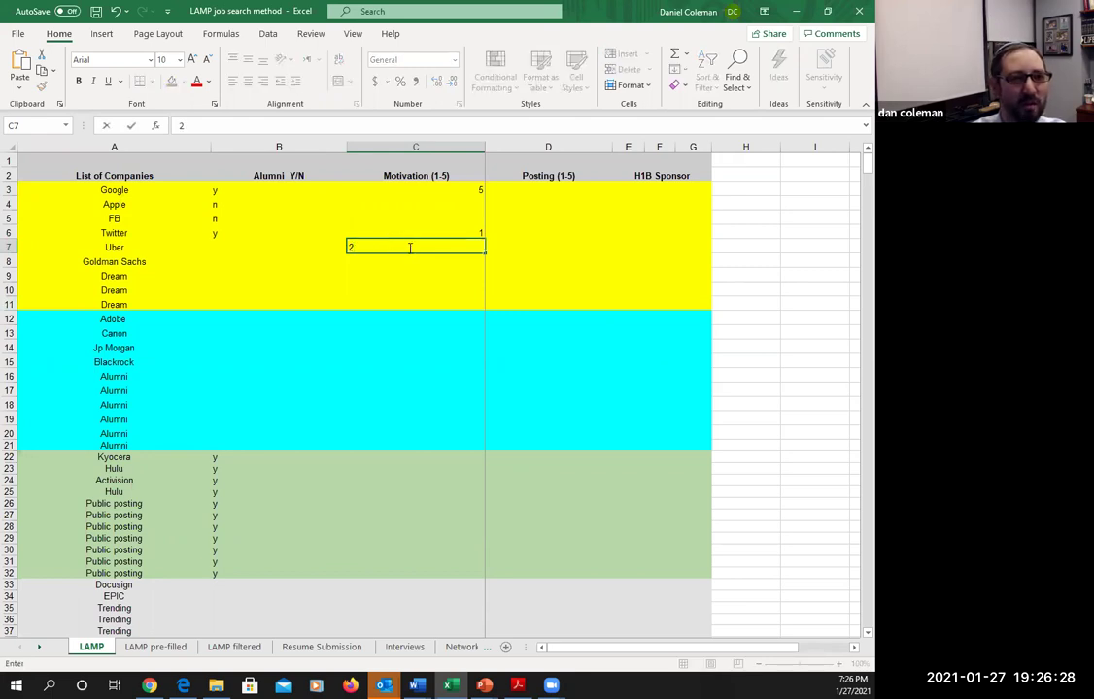
key("Return")
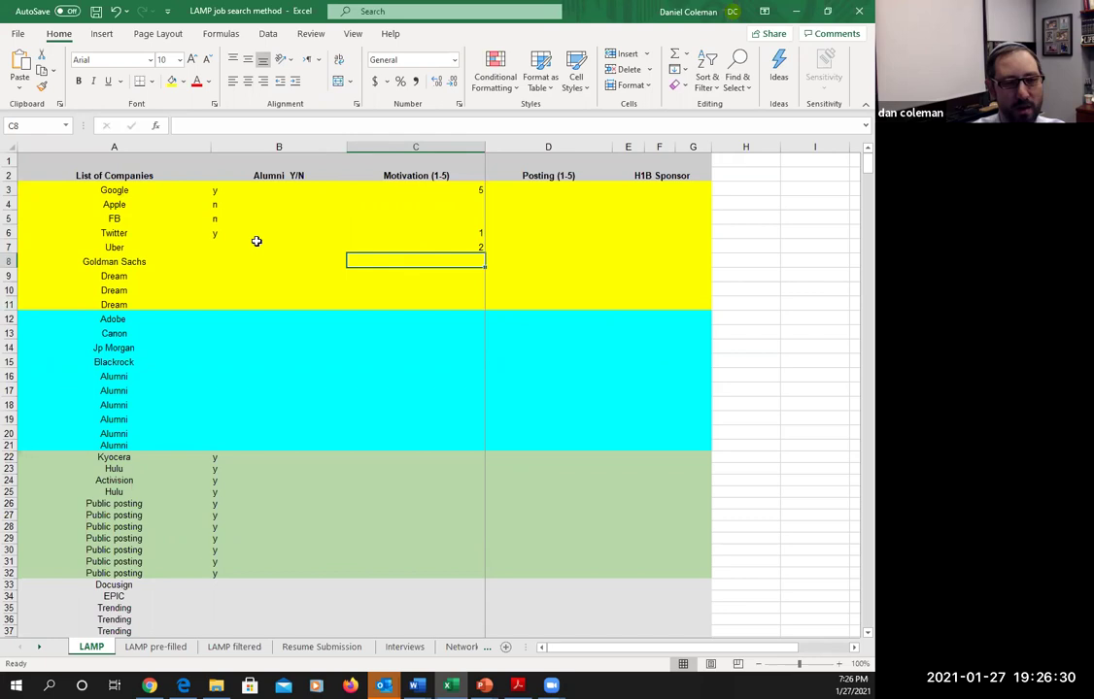
type("4")
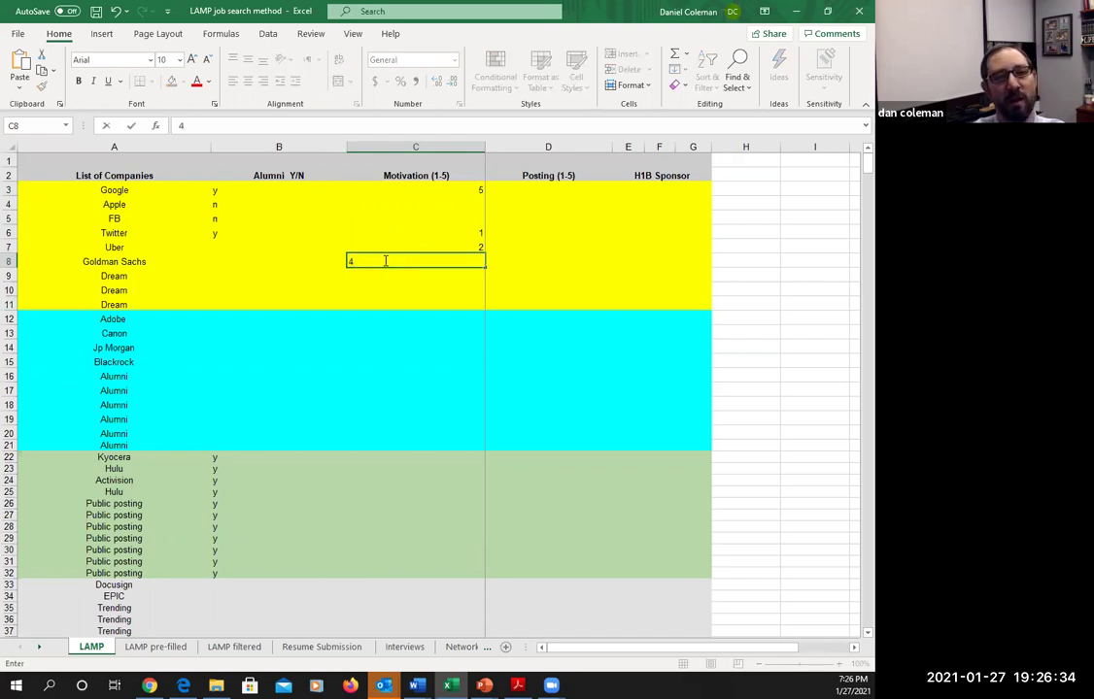
- Enter the Posting scores for the first three dream employers: Google 4, Apple 2 and FB 1
left_click(533, 192)
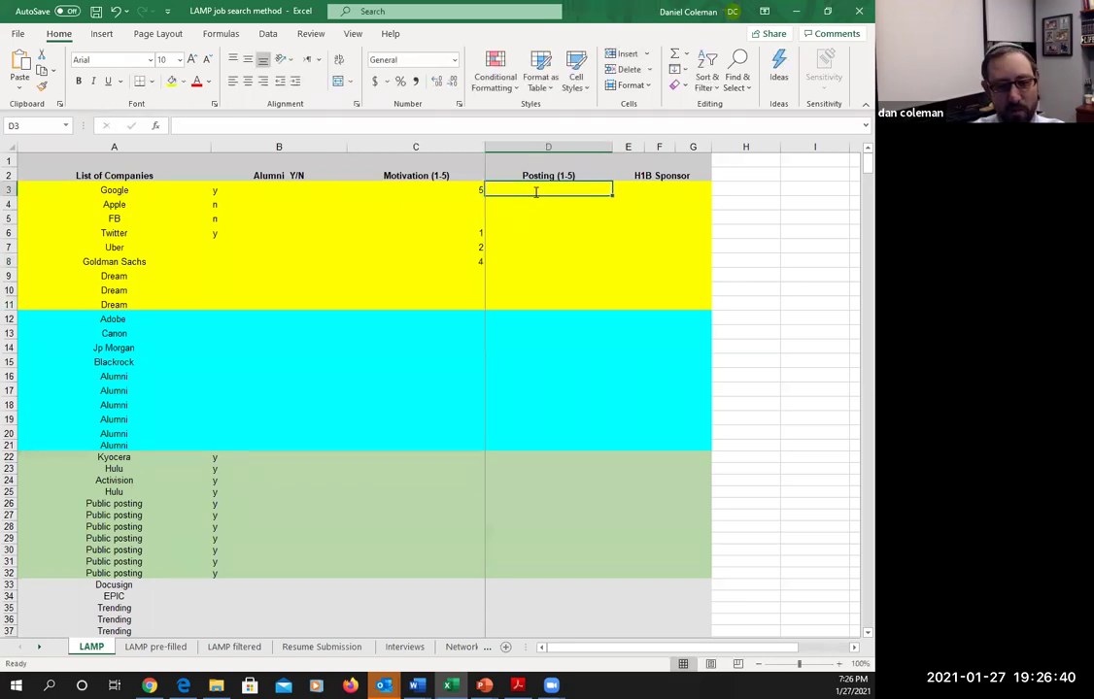
type("4")
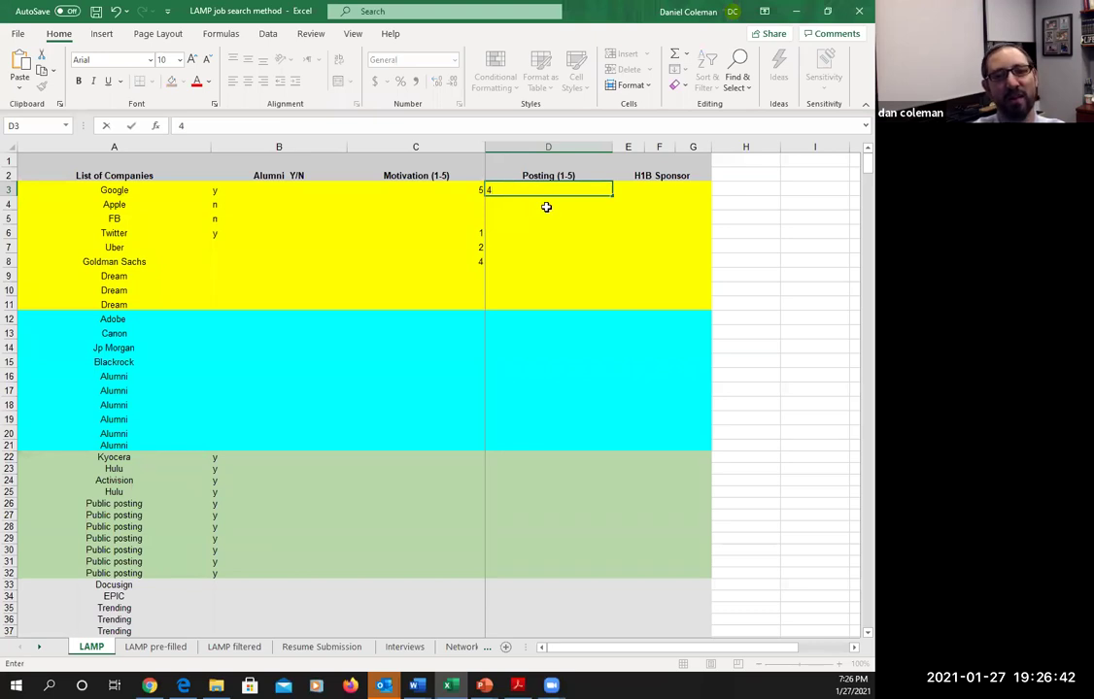
left_click(545, 207)
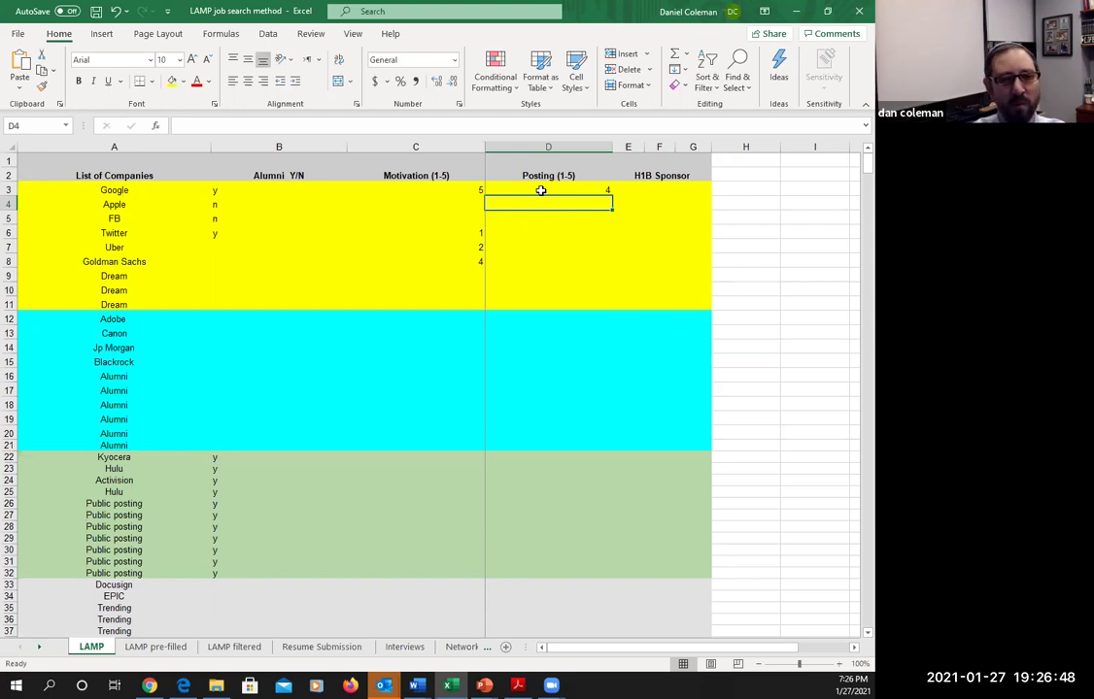
type("2")
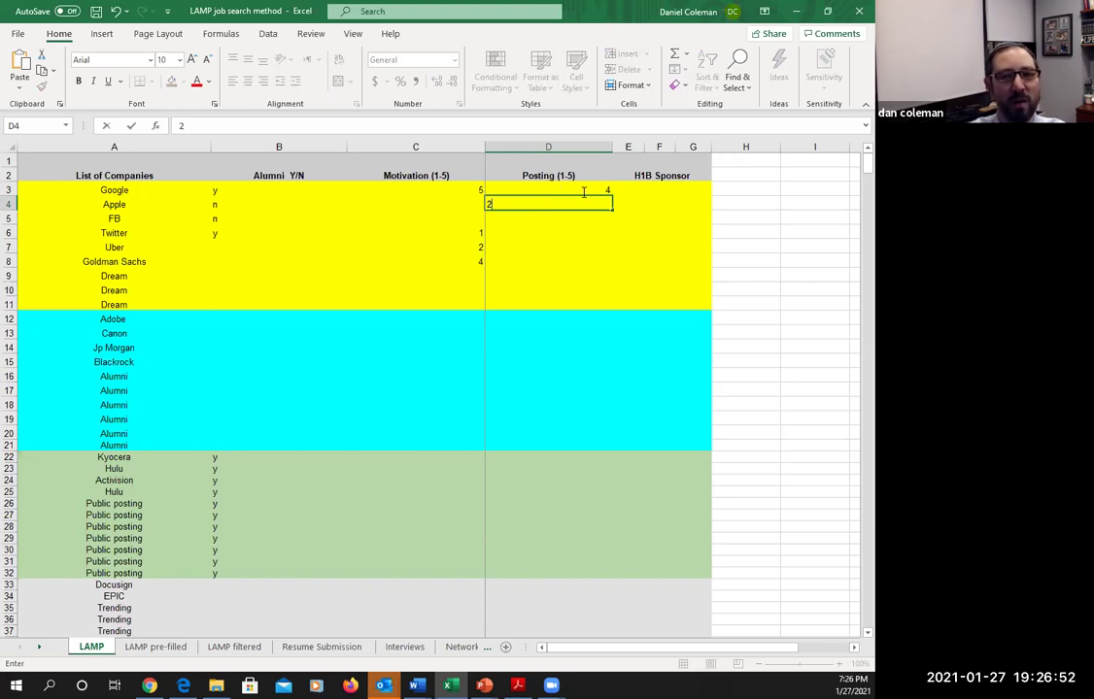
key("Return")
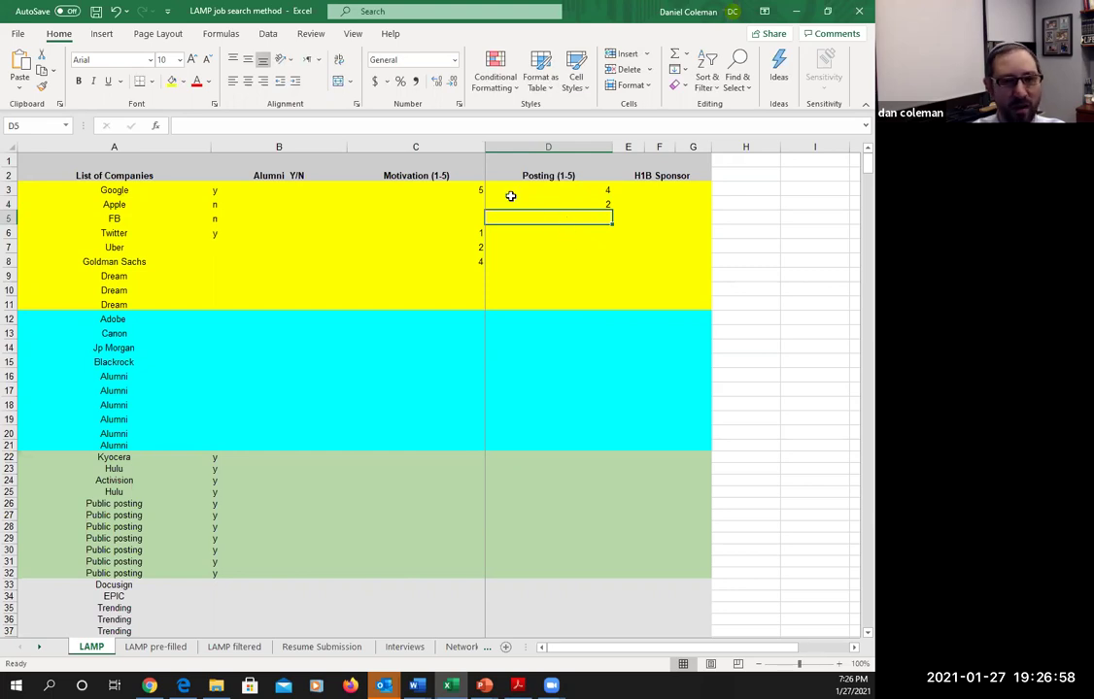
type("1")
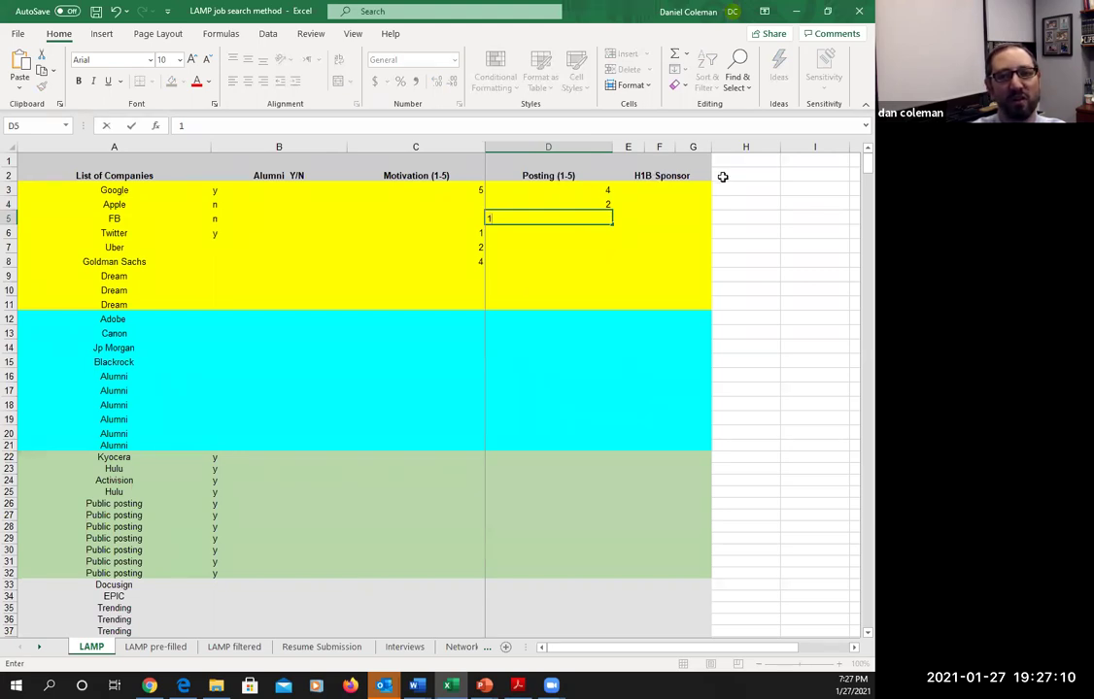
- Note the website "myvisajobs.com" in H2, beside the H1B Sponsor heading
left_click(723, 175)
type("myvi")
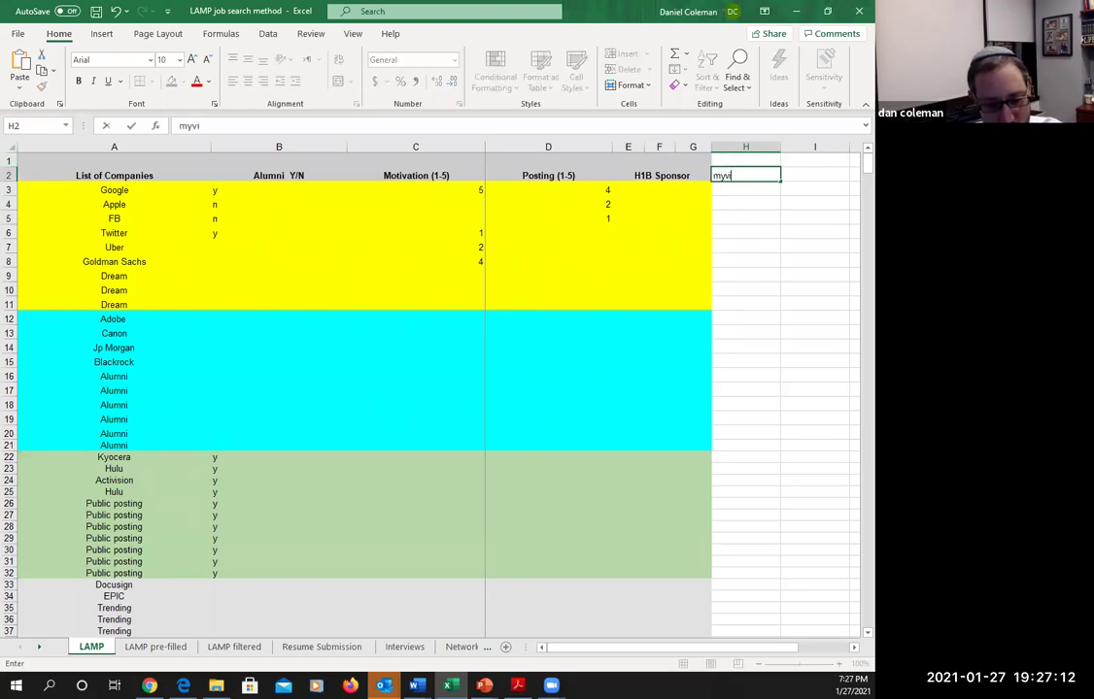
type("sajobs.com")
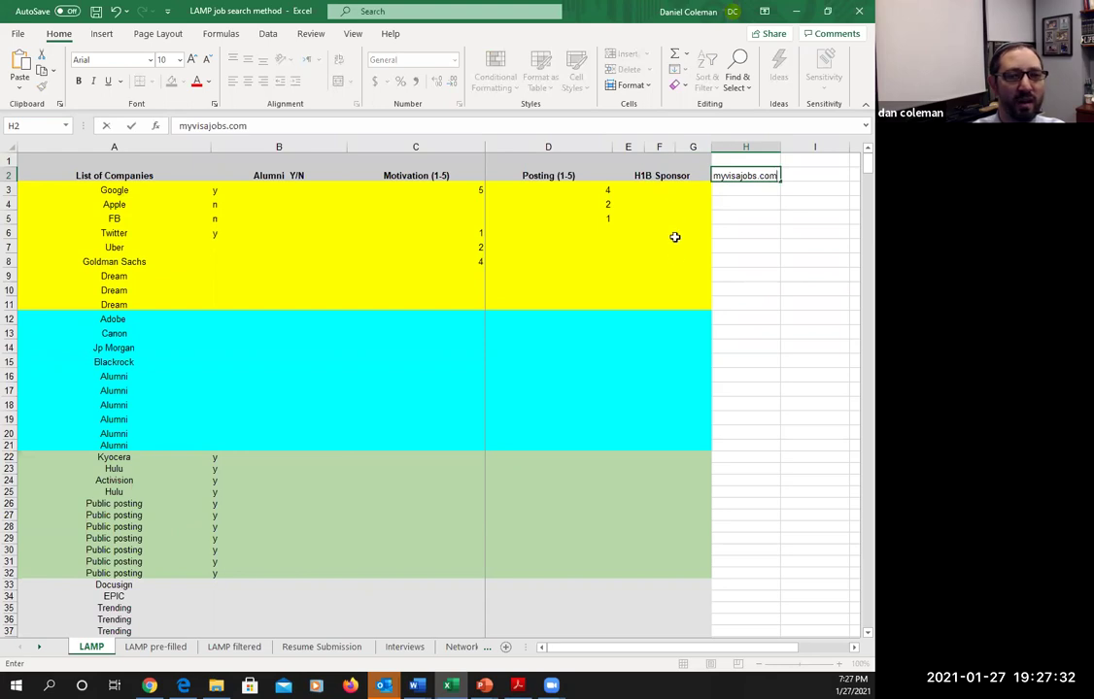
- Examine the completed company list with its alumni, motivation and posting ratings on the LAMP pre-filled sheet
left_click(154, 647)
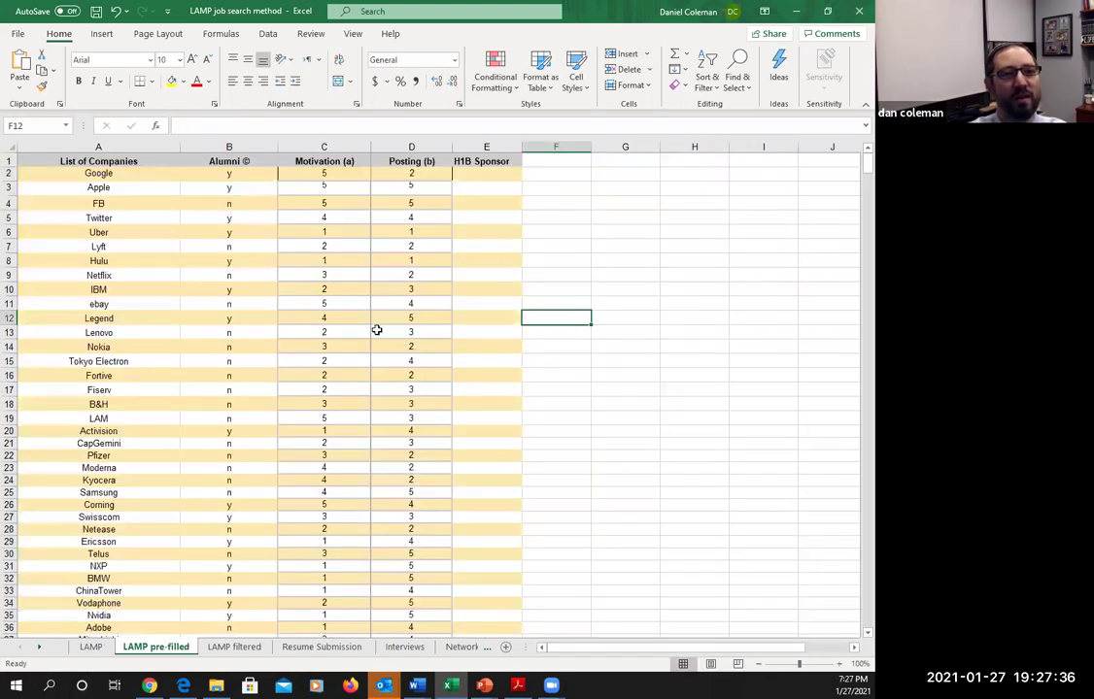
scroll(209, 411, "down", 3)
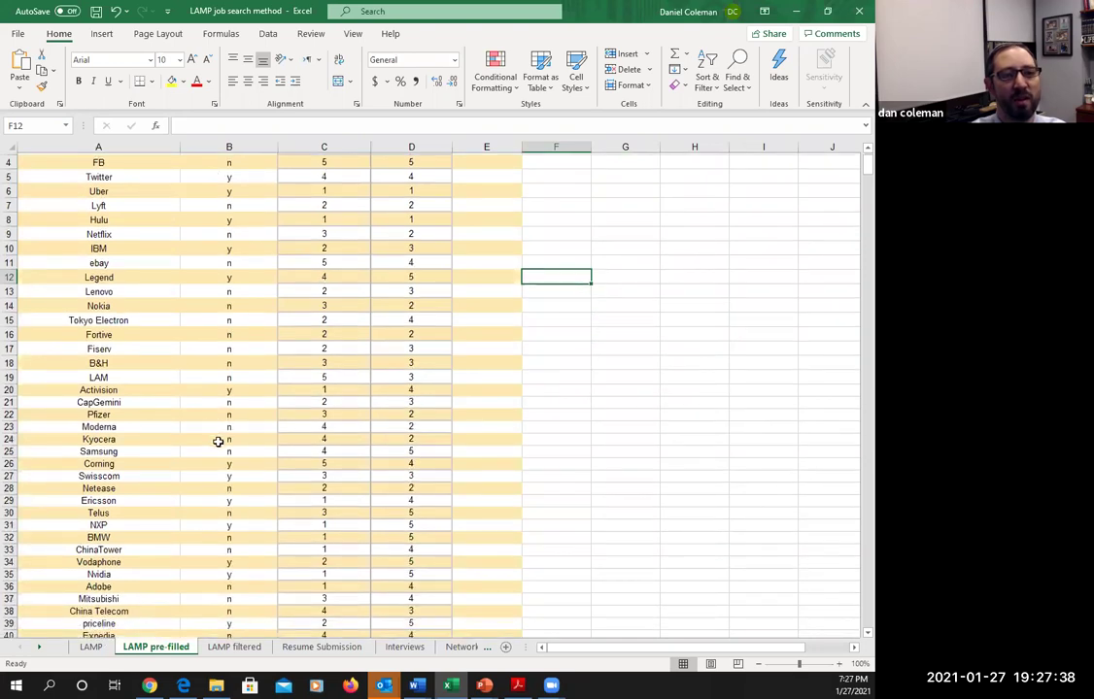
scroll(227, 459, "up", 2)
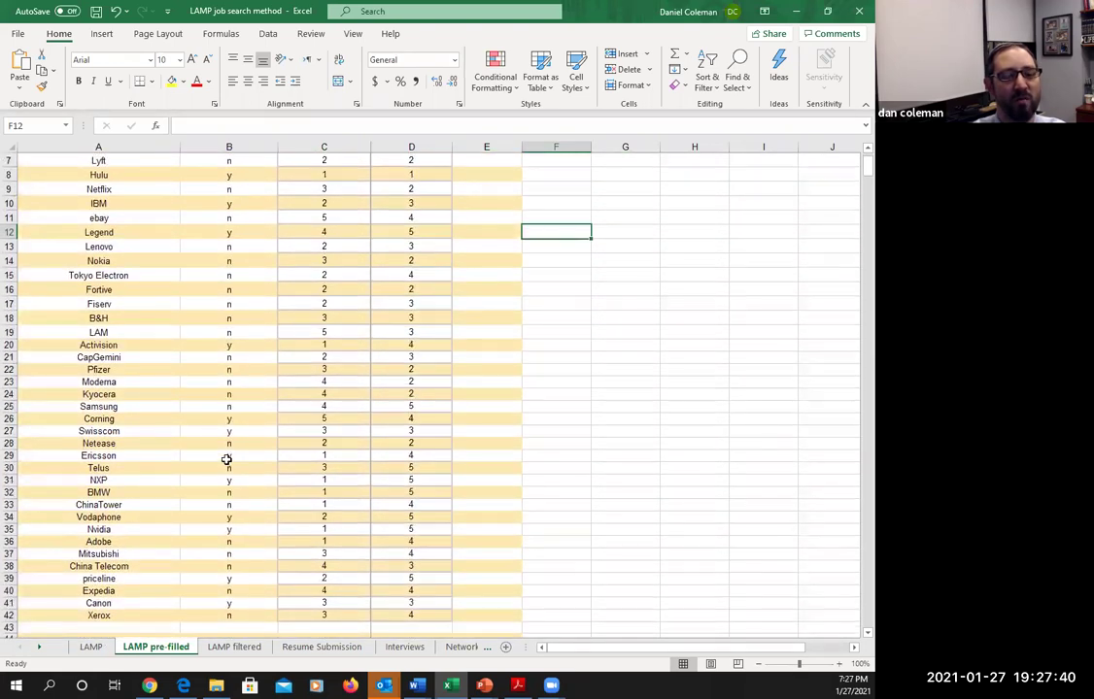
scroll(226, 460, "down", 2)
scroll(227, 459, "up", 3)
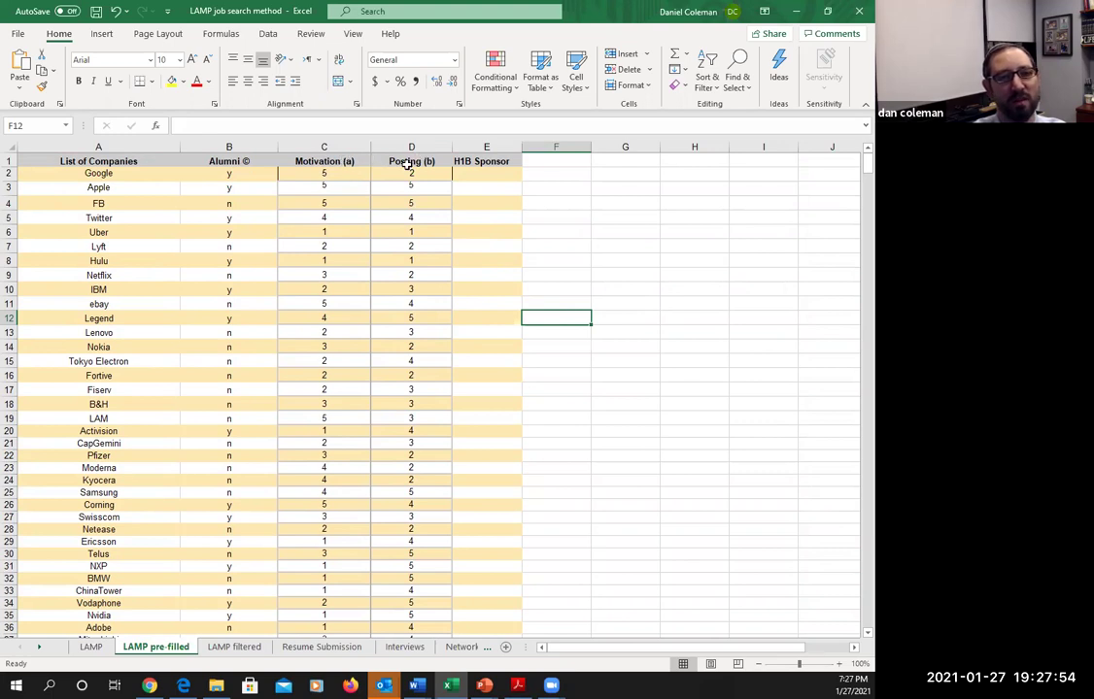
- Sort the company list by Motivation from largest to smallest, expanding the selection to the neighbouring columns
left_click(344, 161)
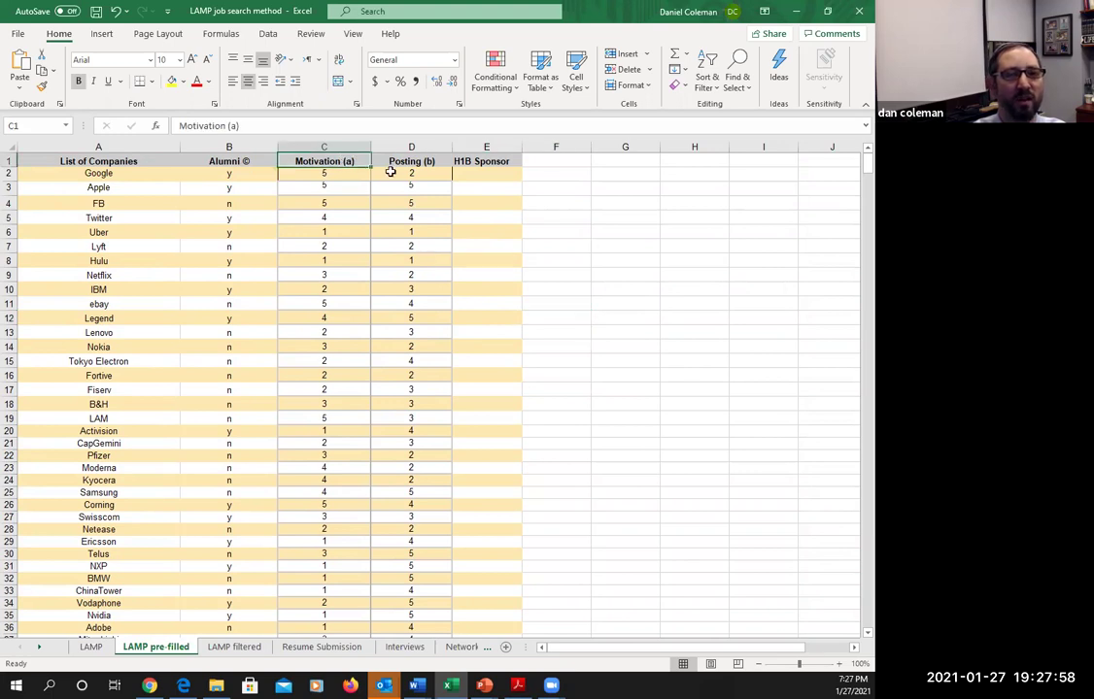
left_click(706, 78)
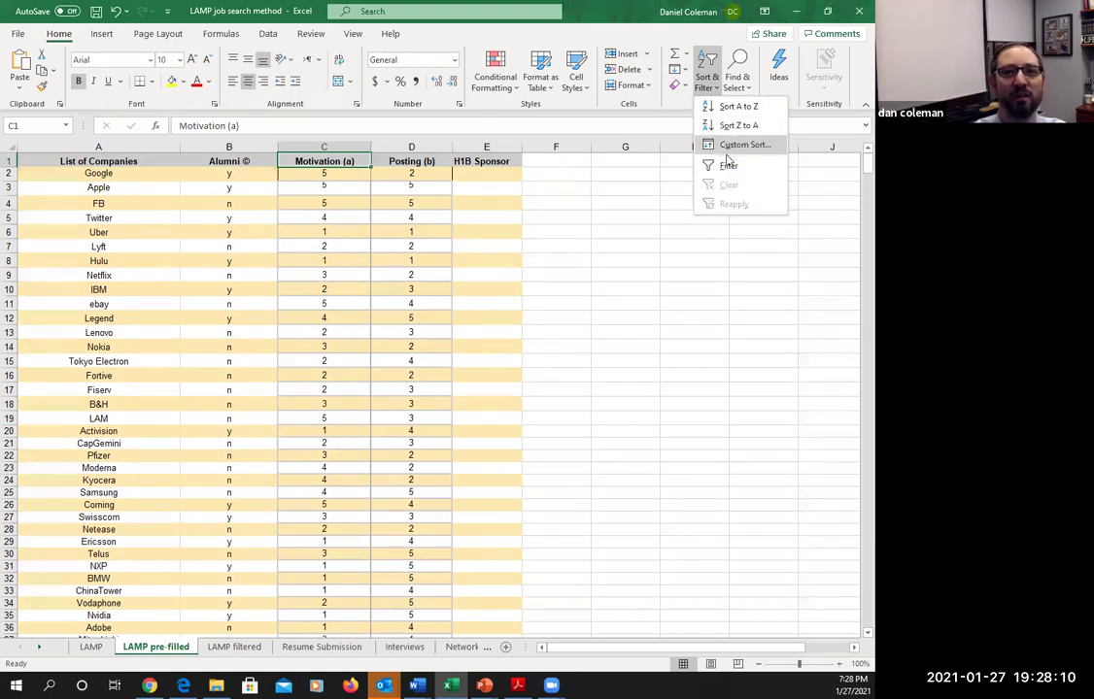
left_click(322, 145)
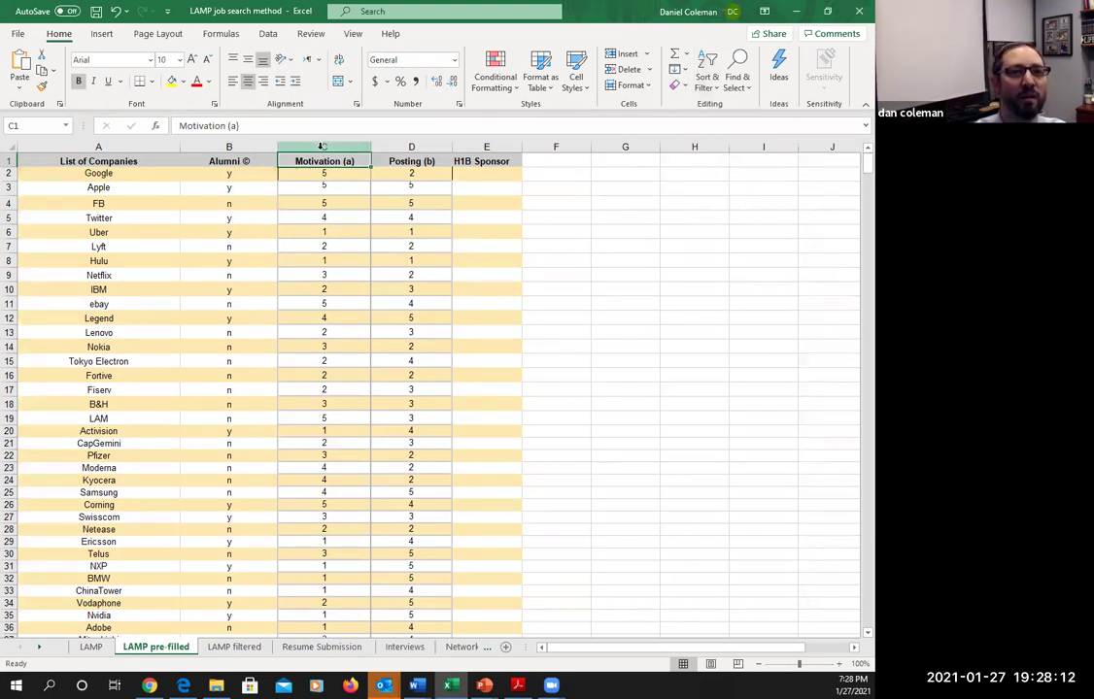
left_click(340, 148)
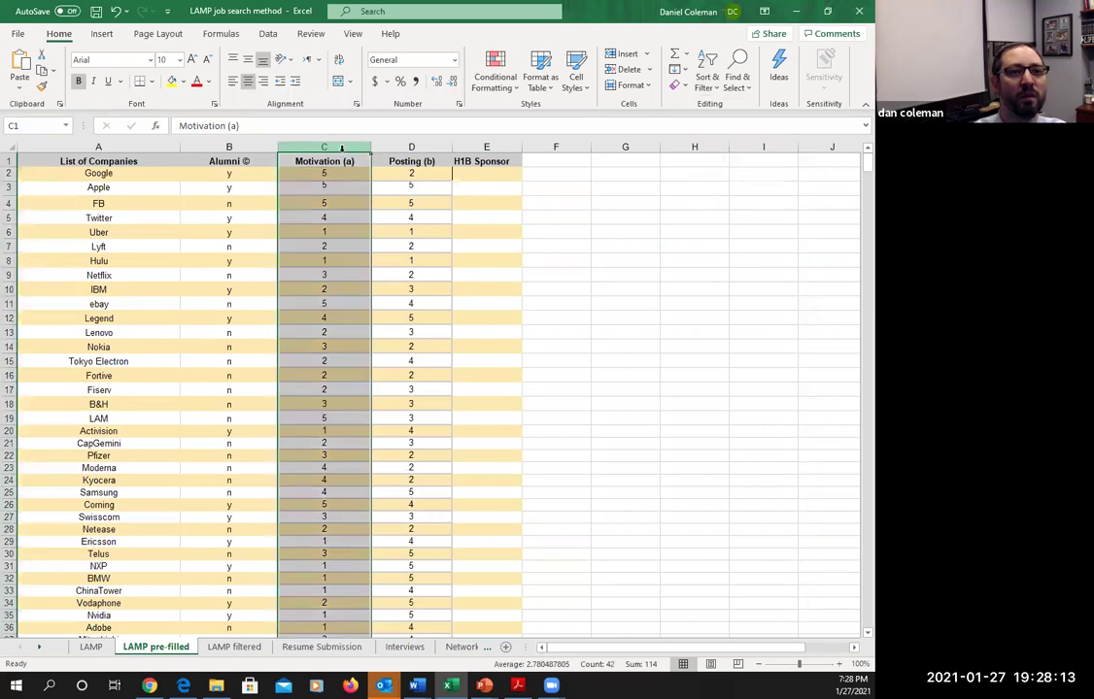
left_click(704, 87)
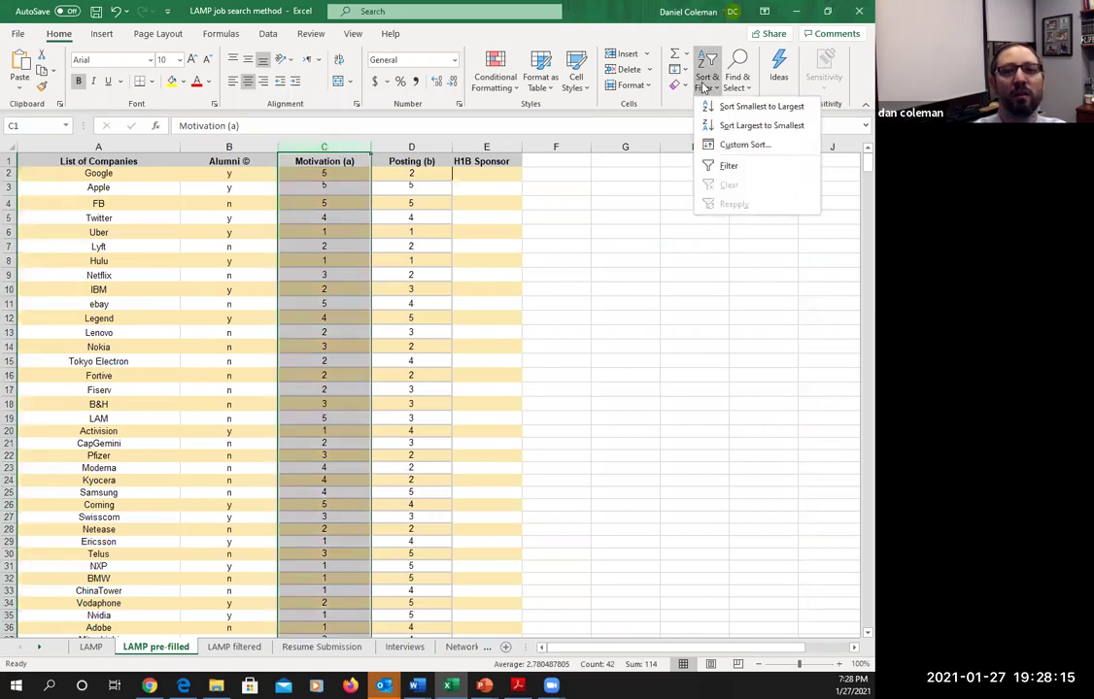
left_click(723, 134)
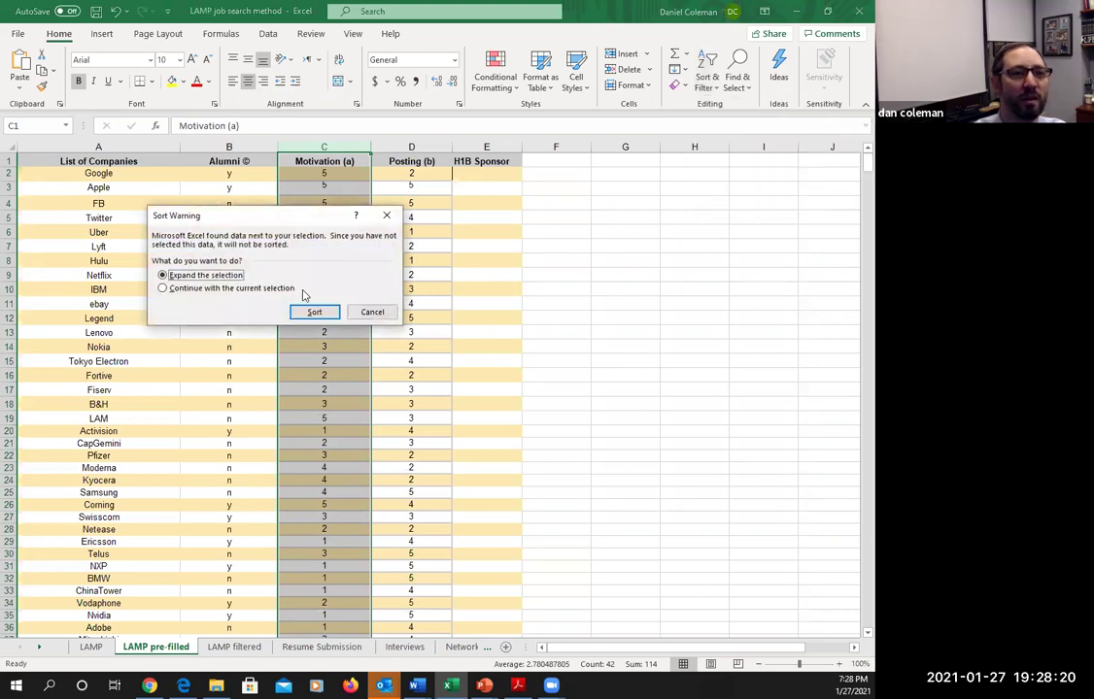
left_click(313, 314)
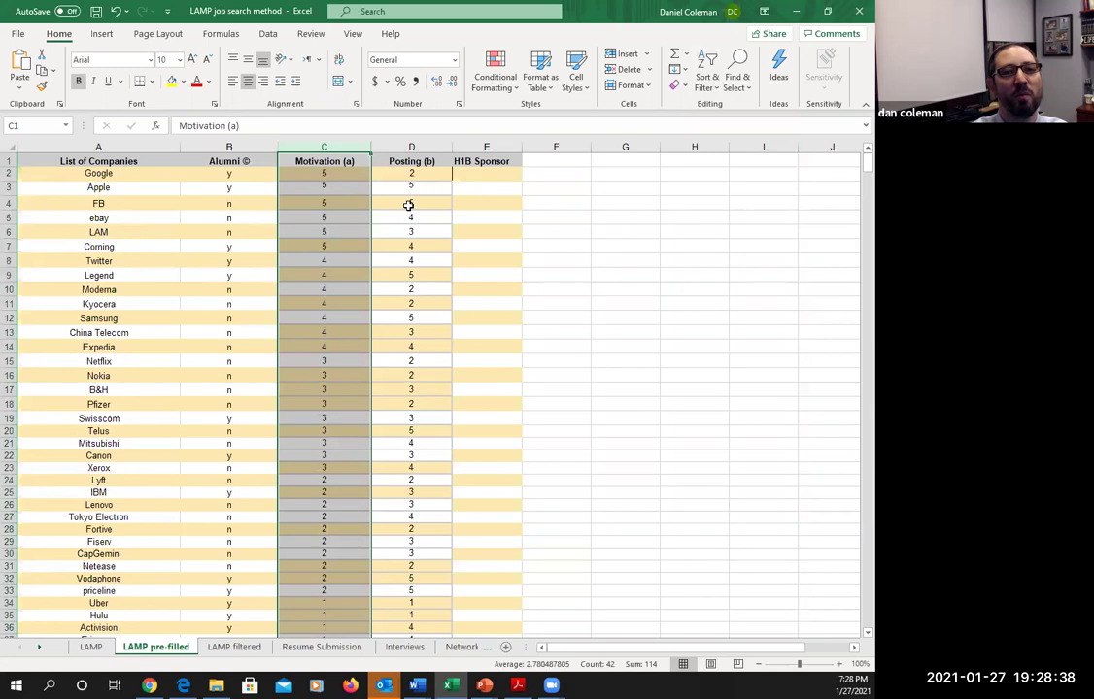
- Sort the company list by Posting from largest to smallest, expanding the selection to the neighbouring columns
left_click(408, 145)
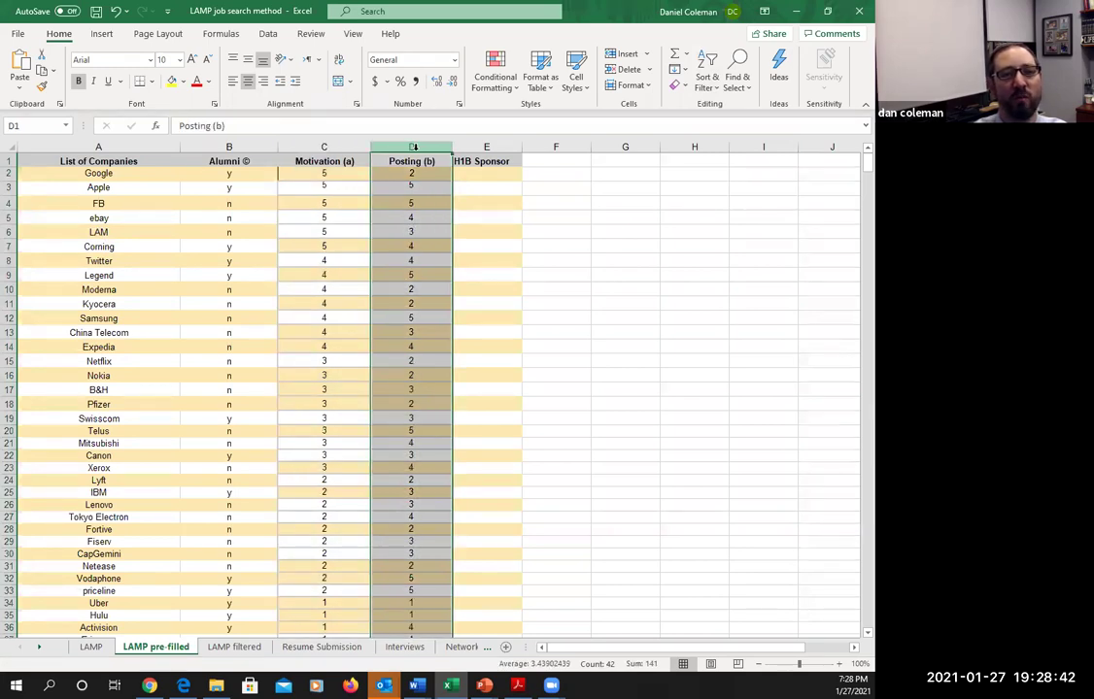
left_click(711, 77)
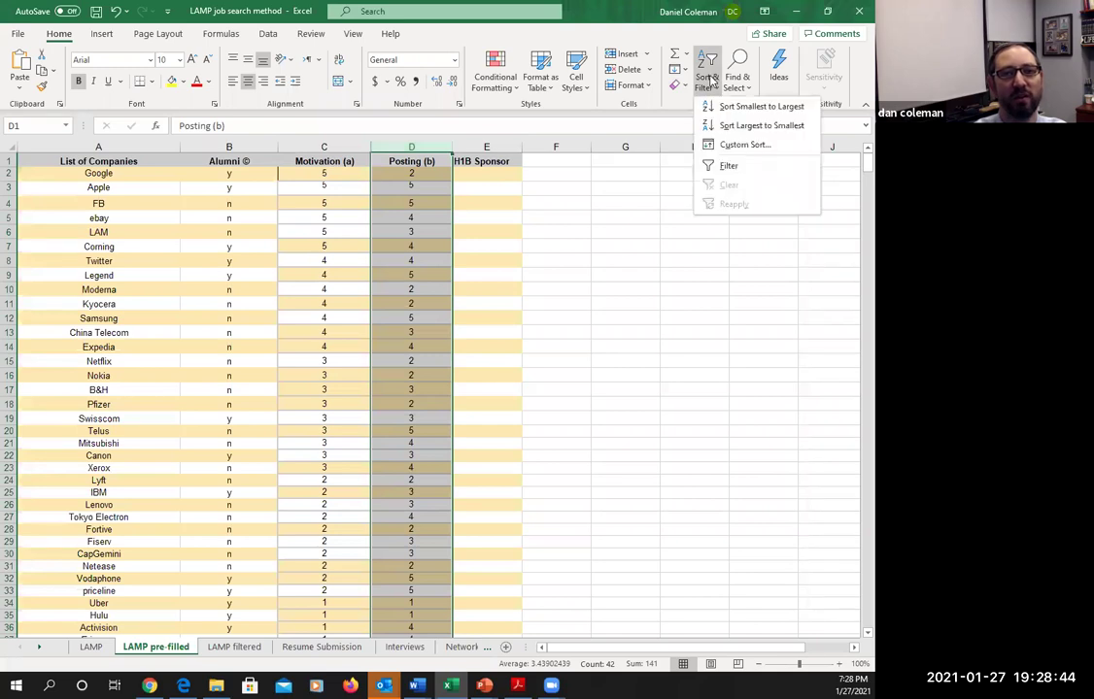
left_click(741, 127)
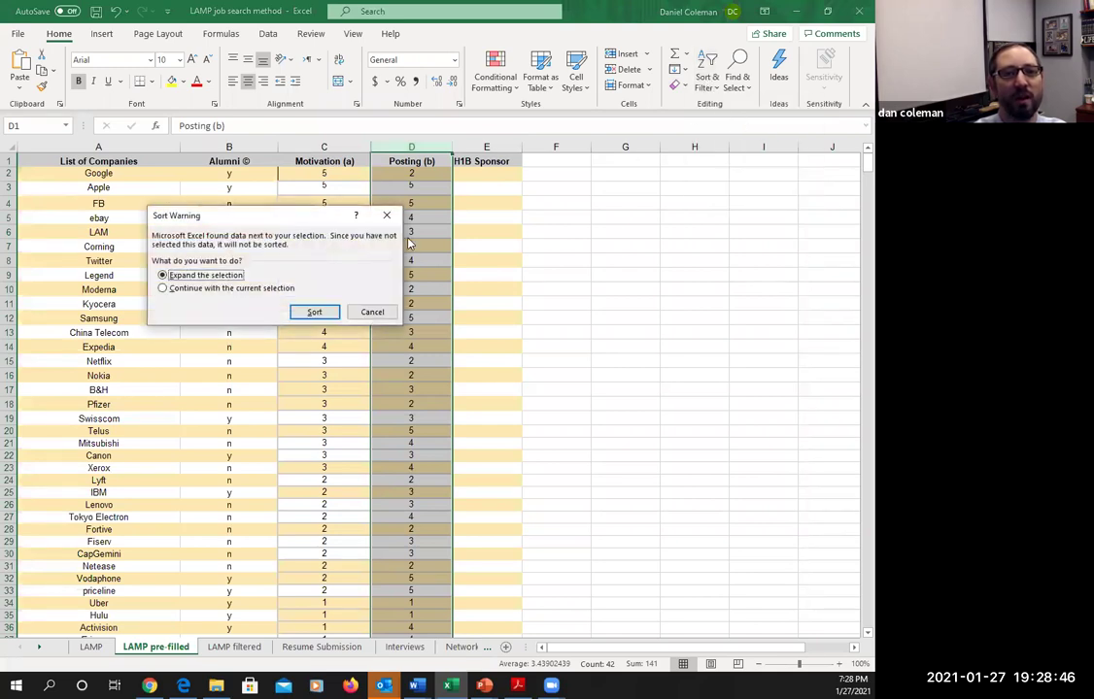
left_click(277, 273)
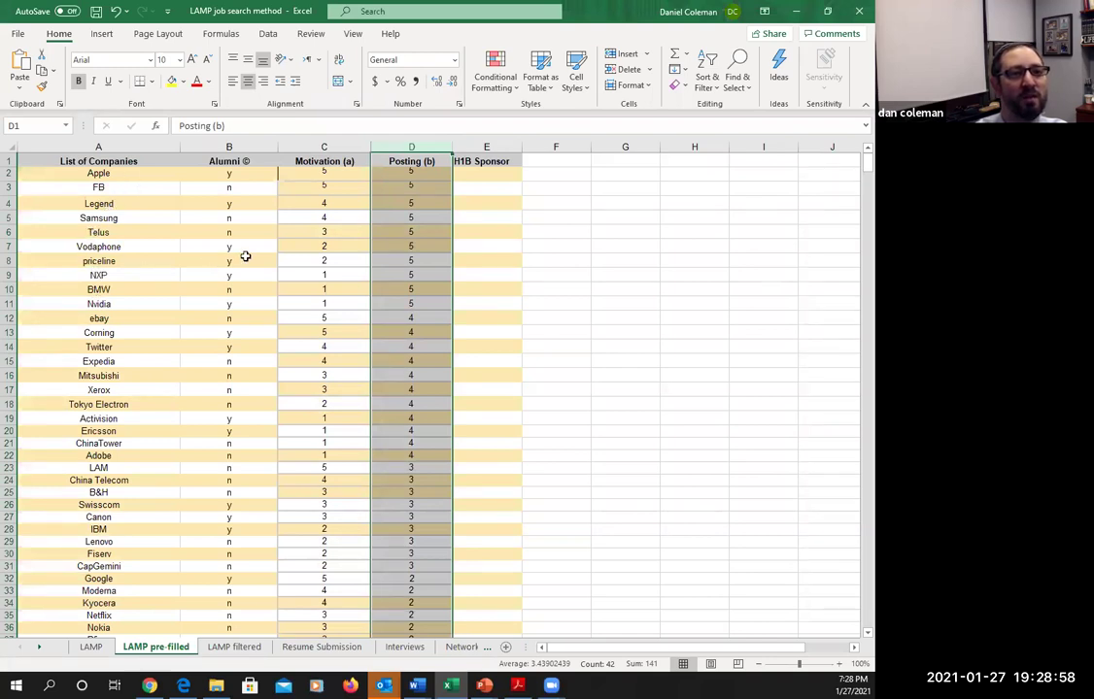
- Sort the whole company list by Alumni from Z to A so the "y" employers come first
left_click(222, 161)
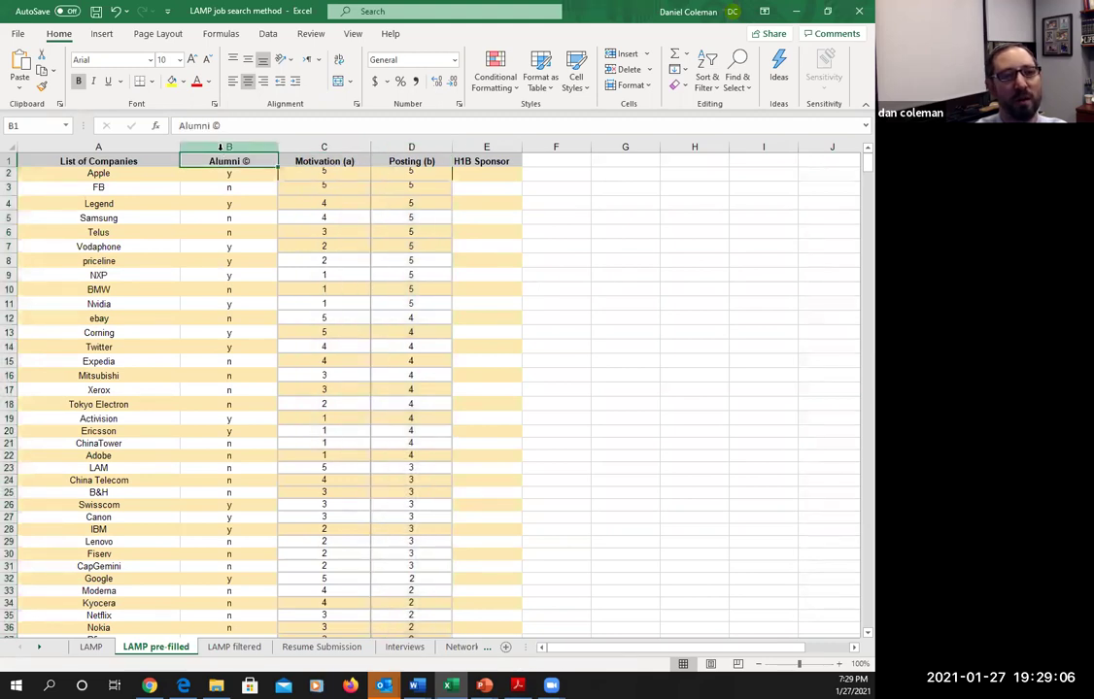
left_click(219, 147)
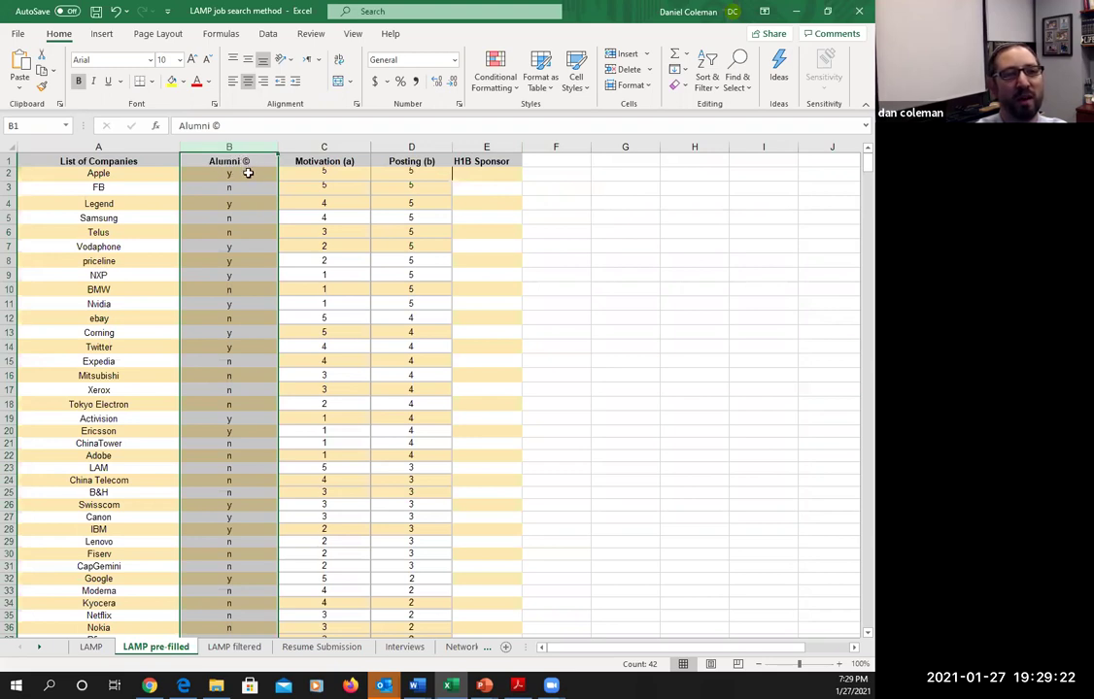
left_click(704, 85)
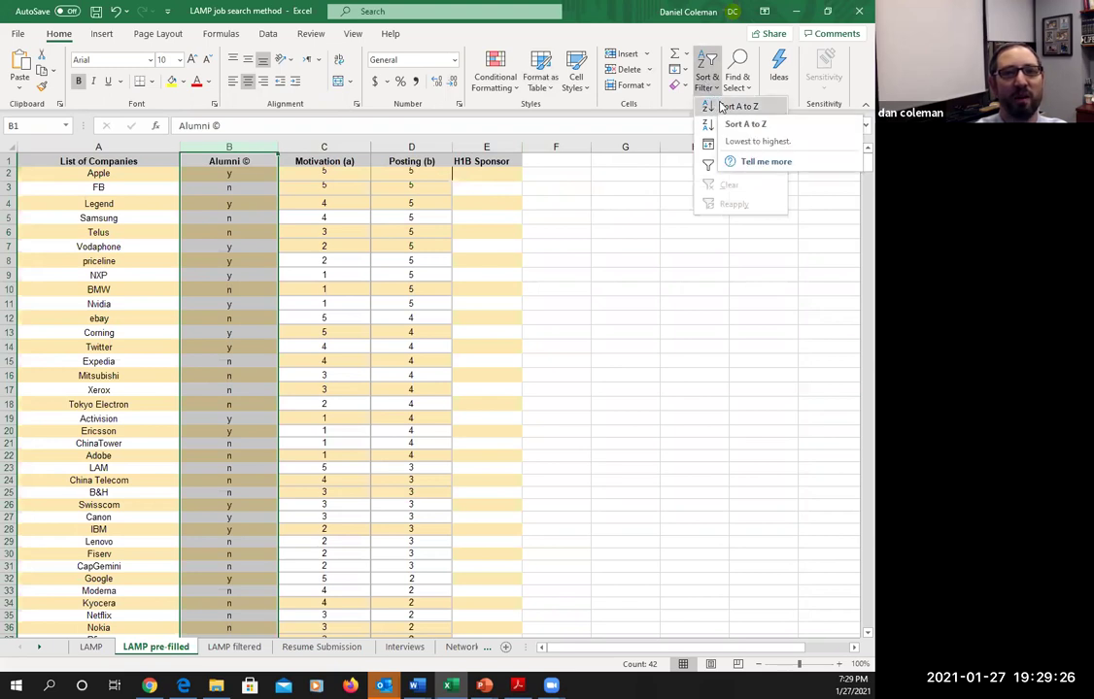
left_click(715, 107)
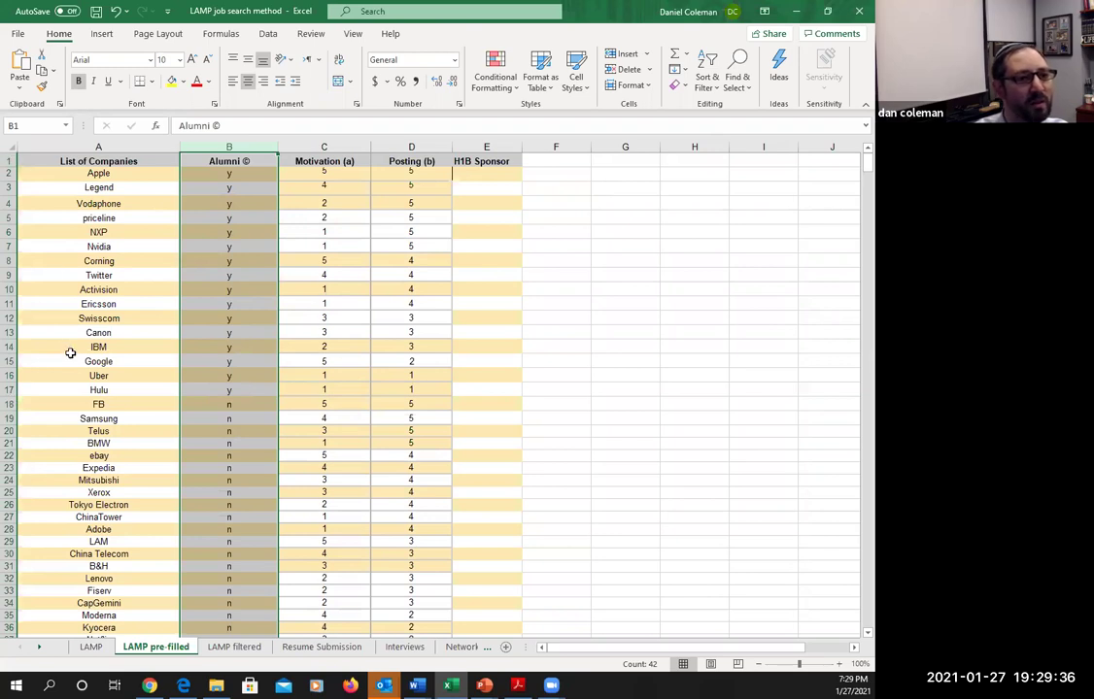
left_click(227, 390)
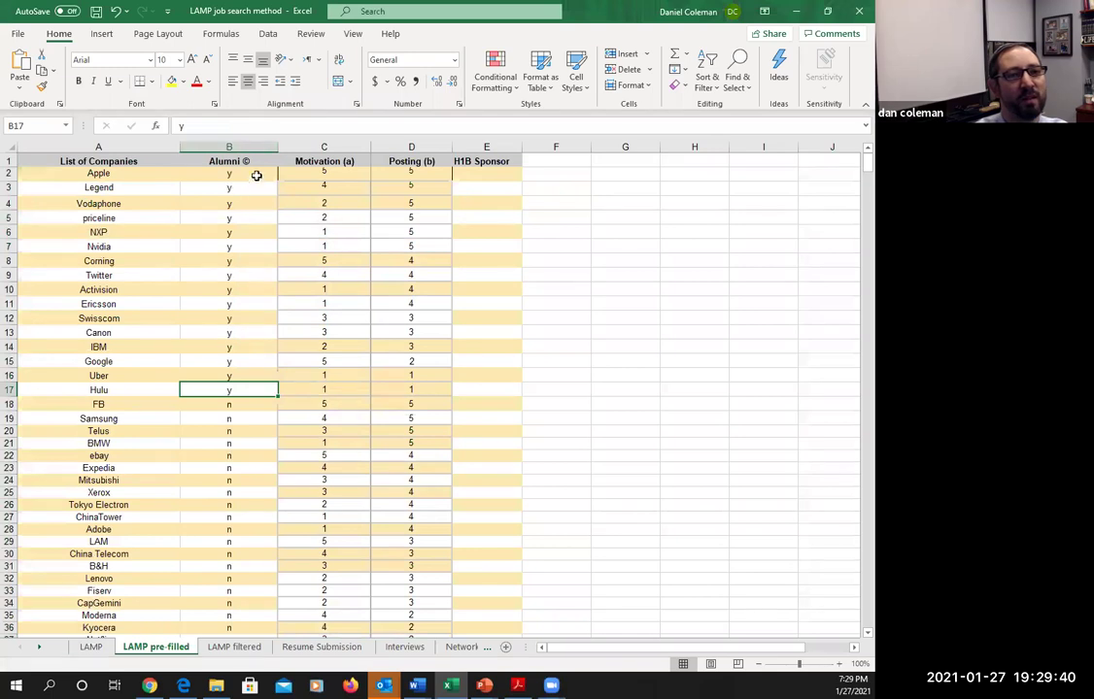
left_click(325, 175)
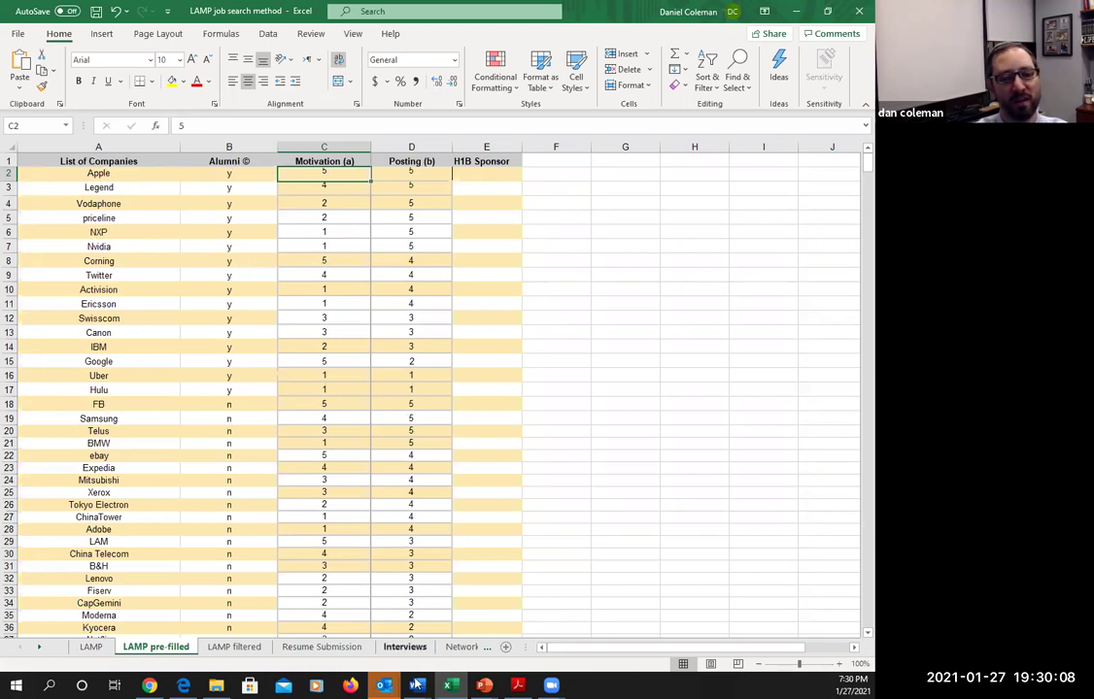
- Switch to the PowerPoint slide show and advance to the Posting slide that lists the sorting order
mouse_move(485, 686)
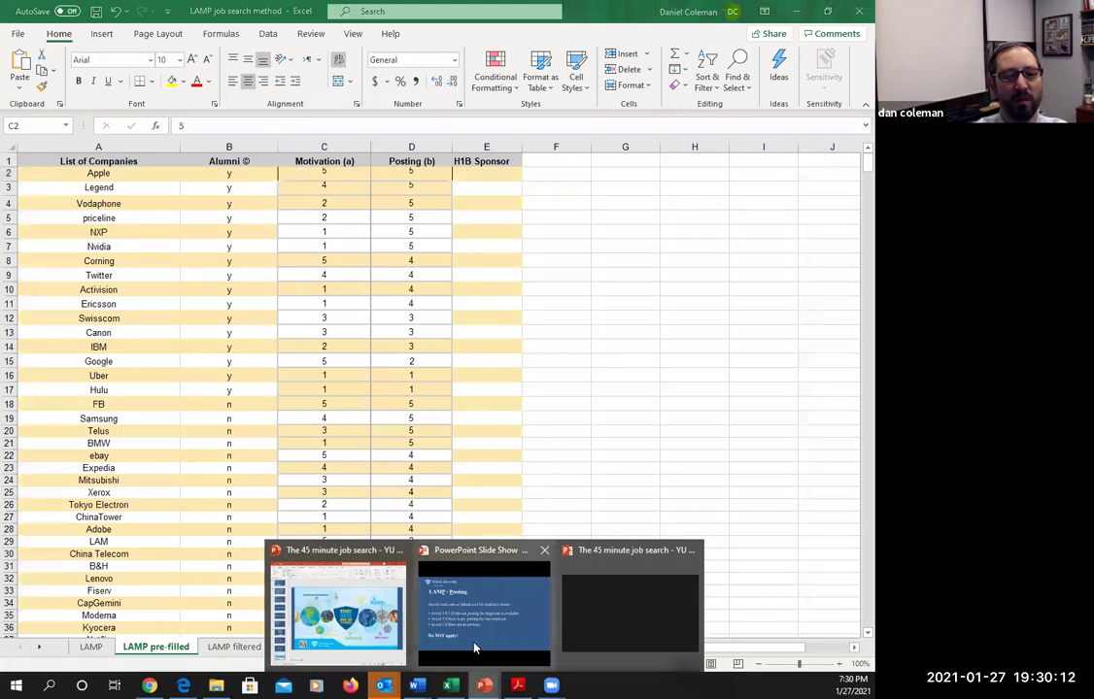
left_click(484, 610)
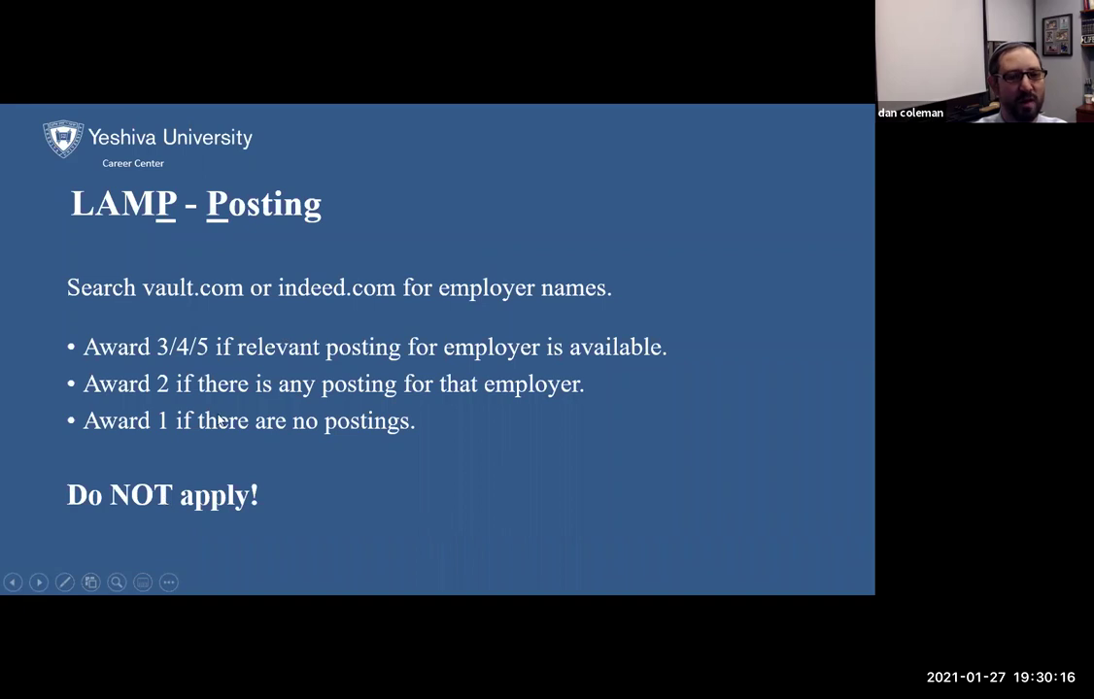
left_click(250, 381)
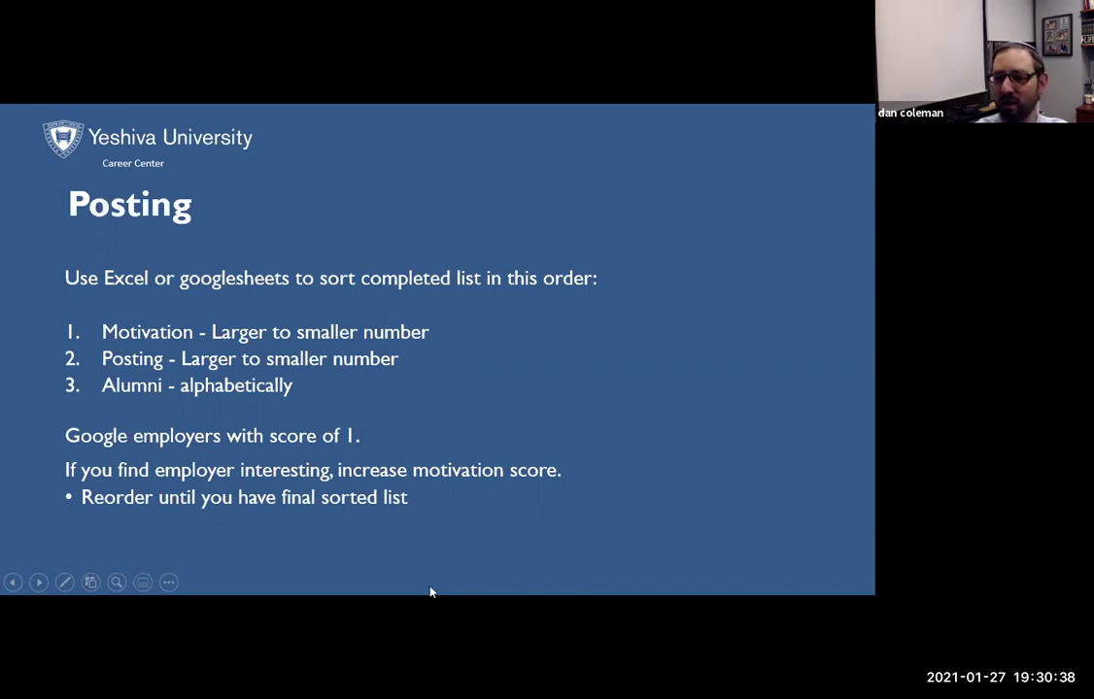
- Return to the Excel workbook and set Nvidia's Motivation score to 4
key("alt+Tab")
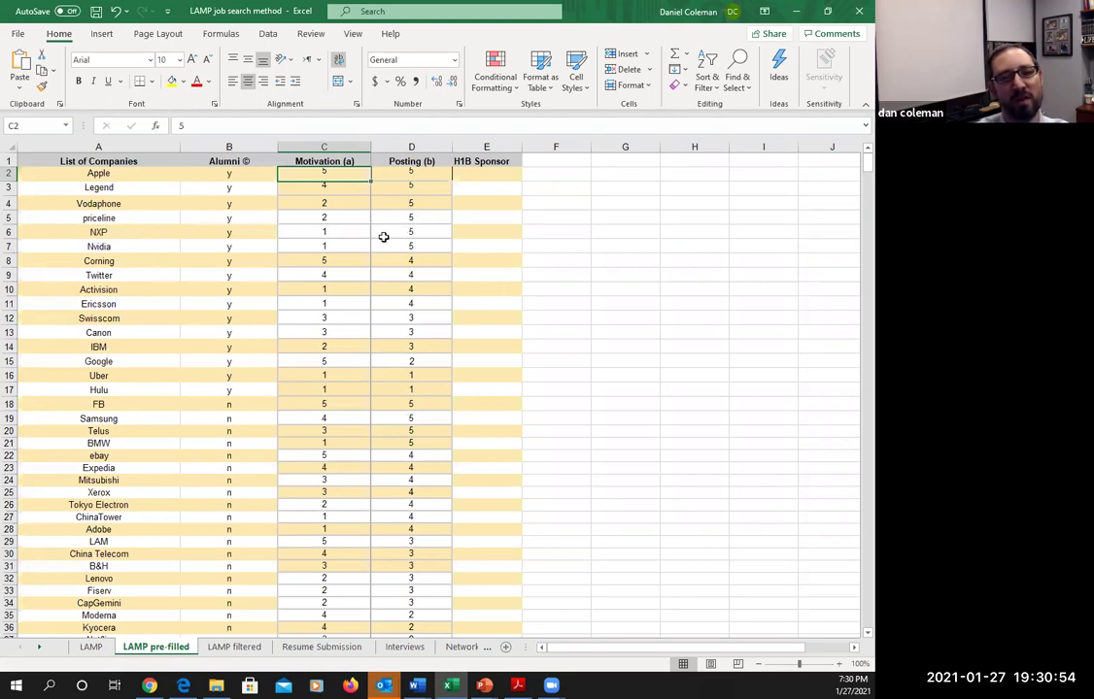
left_click(117, 234)
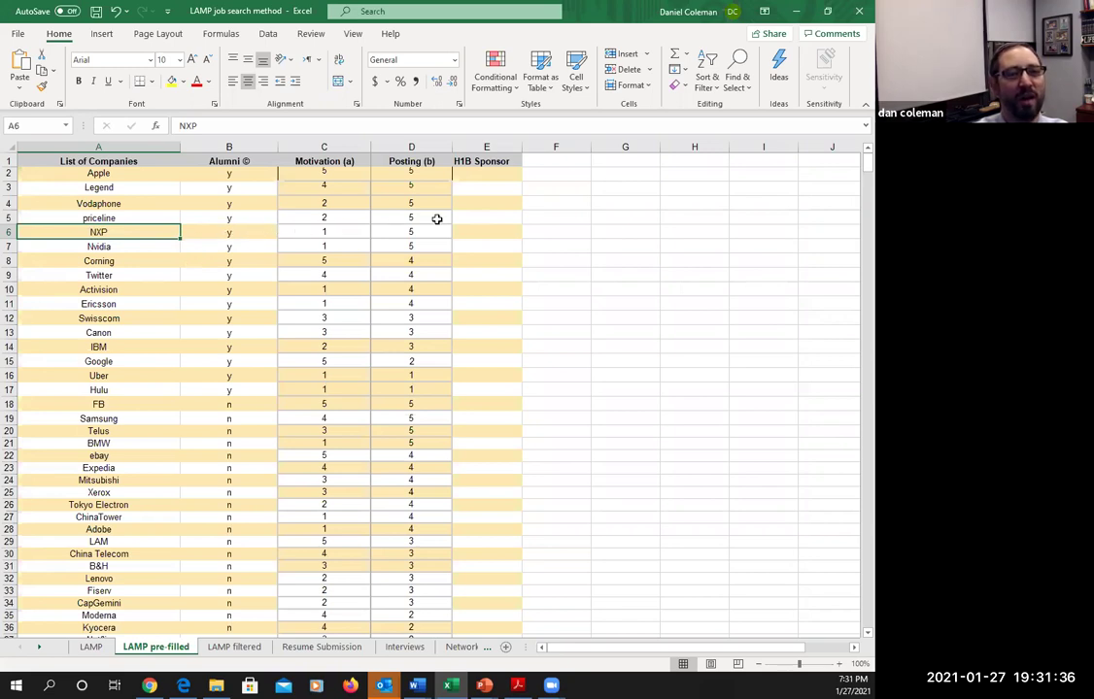
left_click(339, 246)
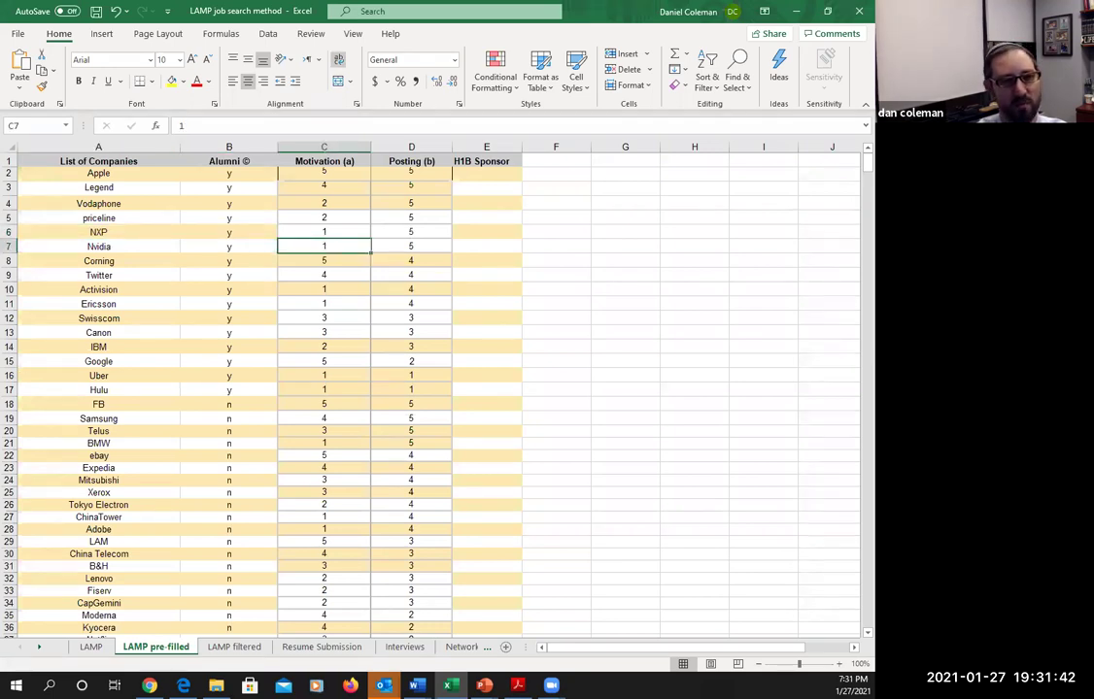
type("4")
key("Return")
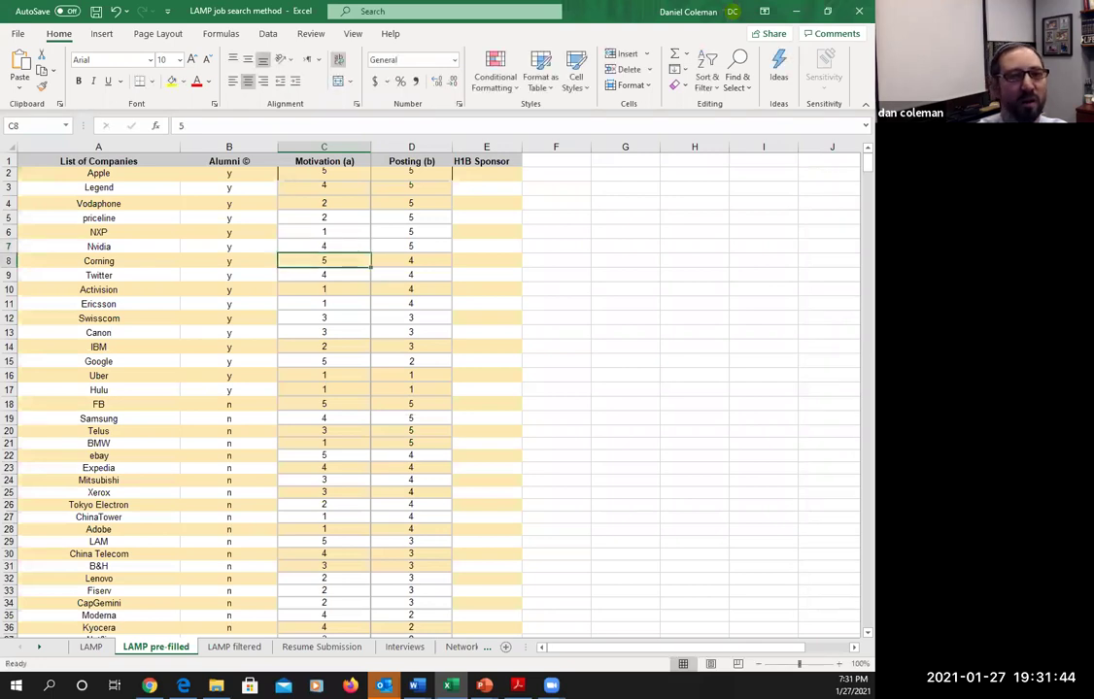
- Sort the whole company list by Motivation from largest to smallest again and undo that sort
left_click(314, 149)
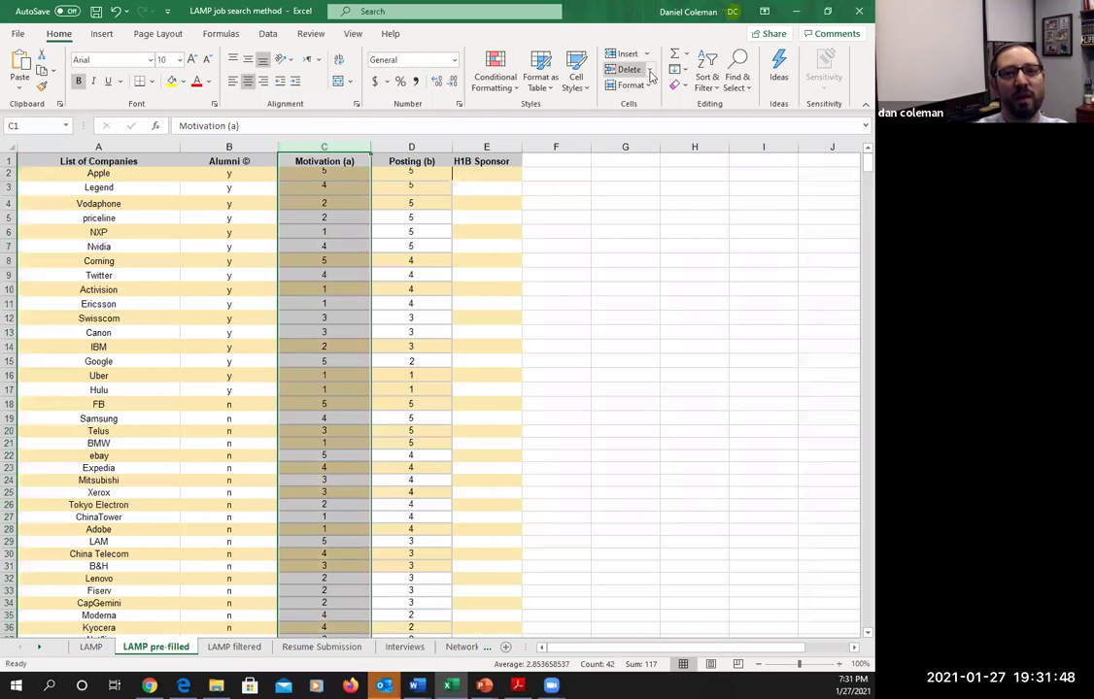
left_click(710, 80)
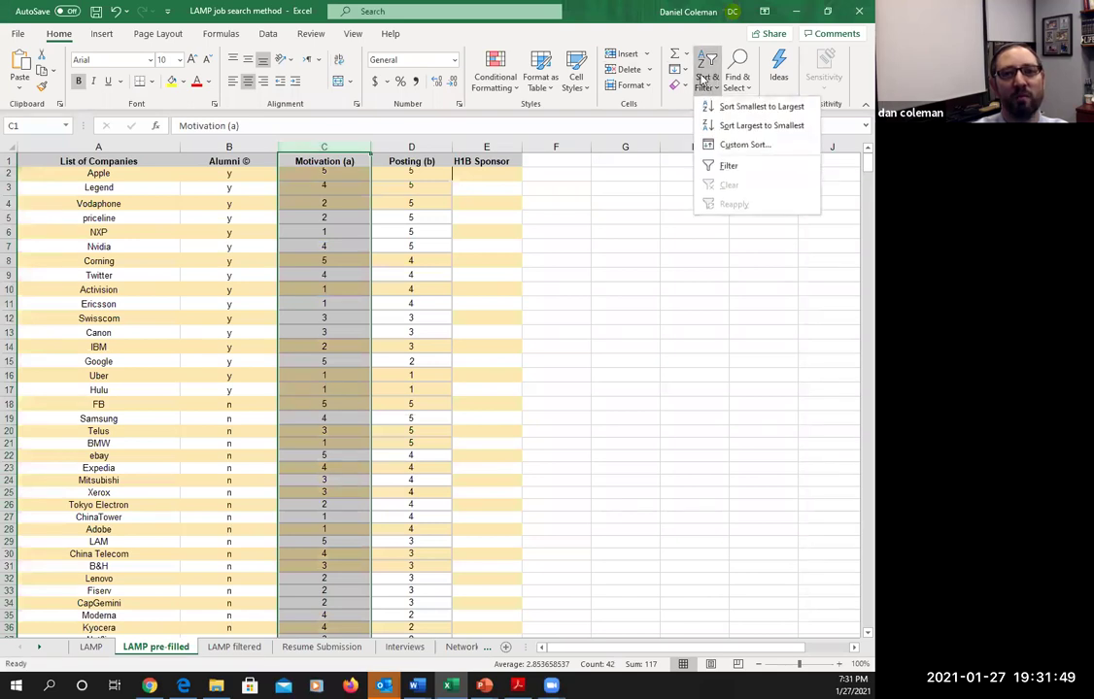
left_click(736, 126)
left_click(311, 312)
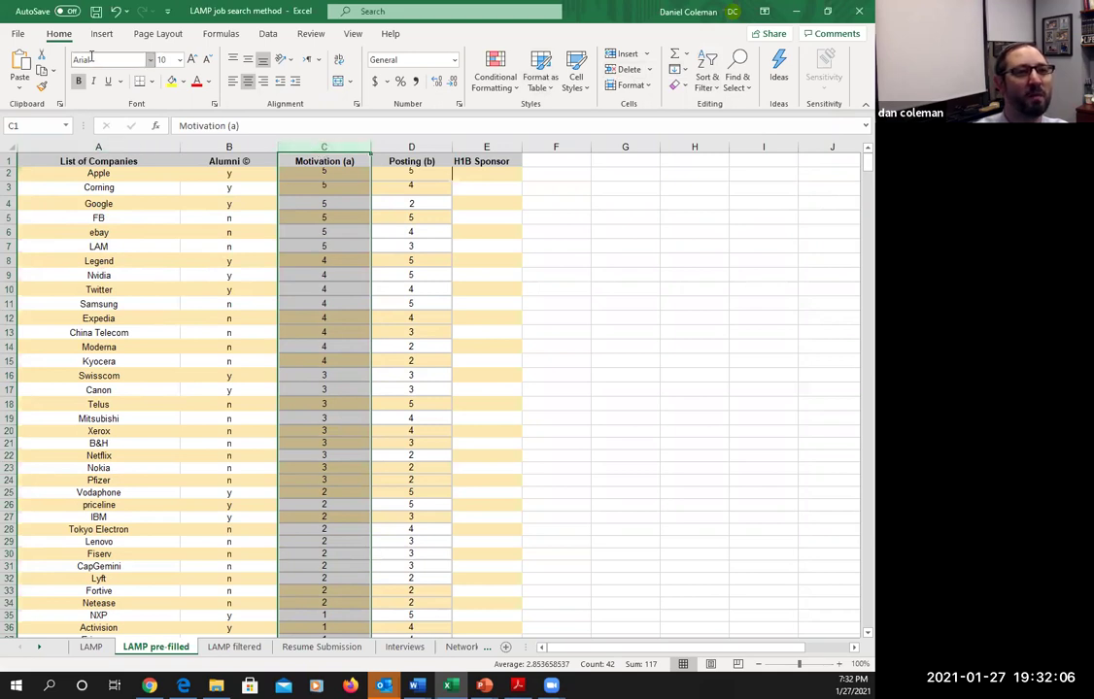
left_click(114, 12)
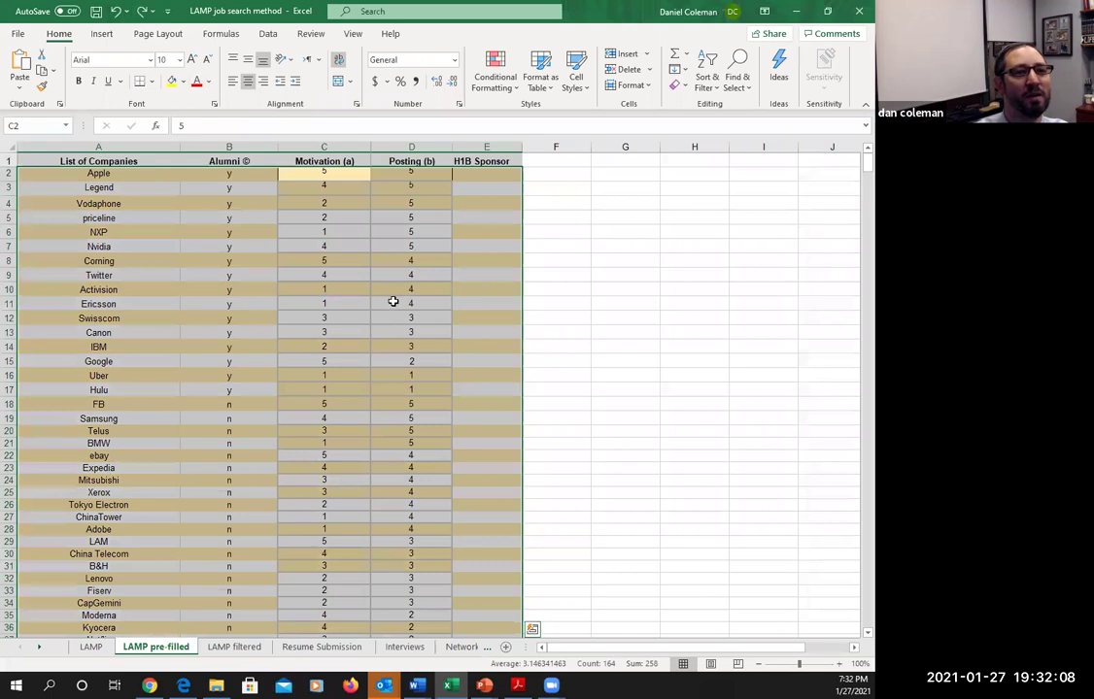
left_click(584, 303)
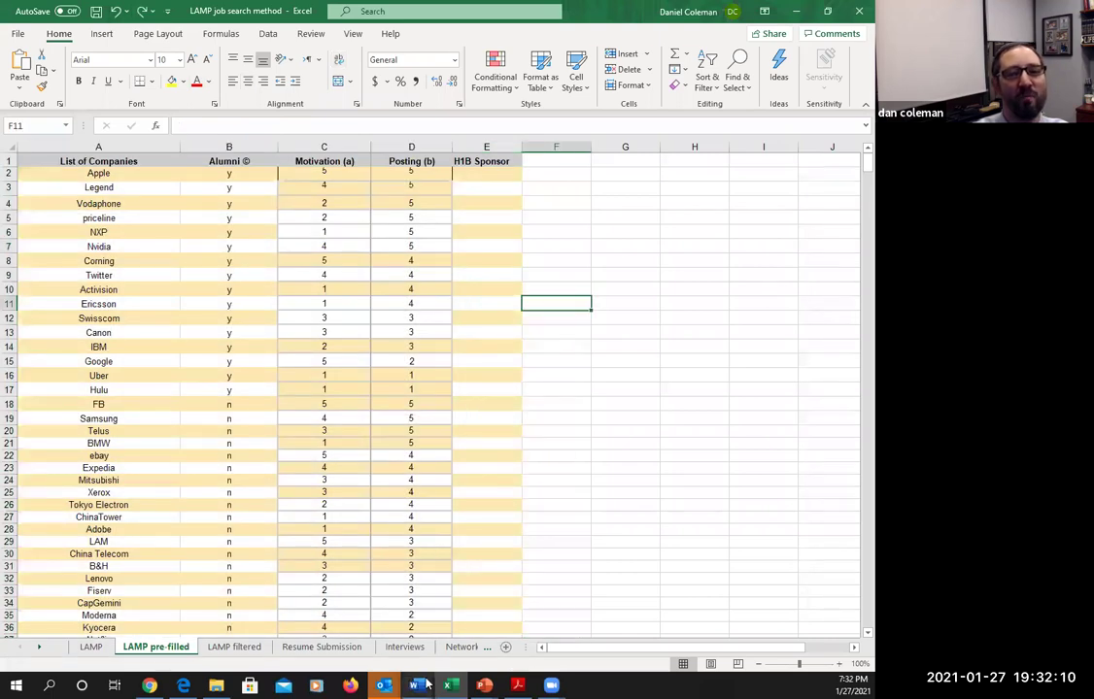
- Switch back to the PowerPoint slide show and advance past the Step 2 title to the Naturalizing slide
left_click(484, 686)
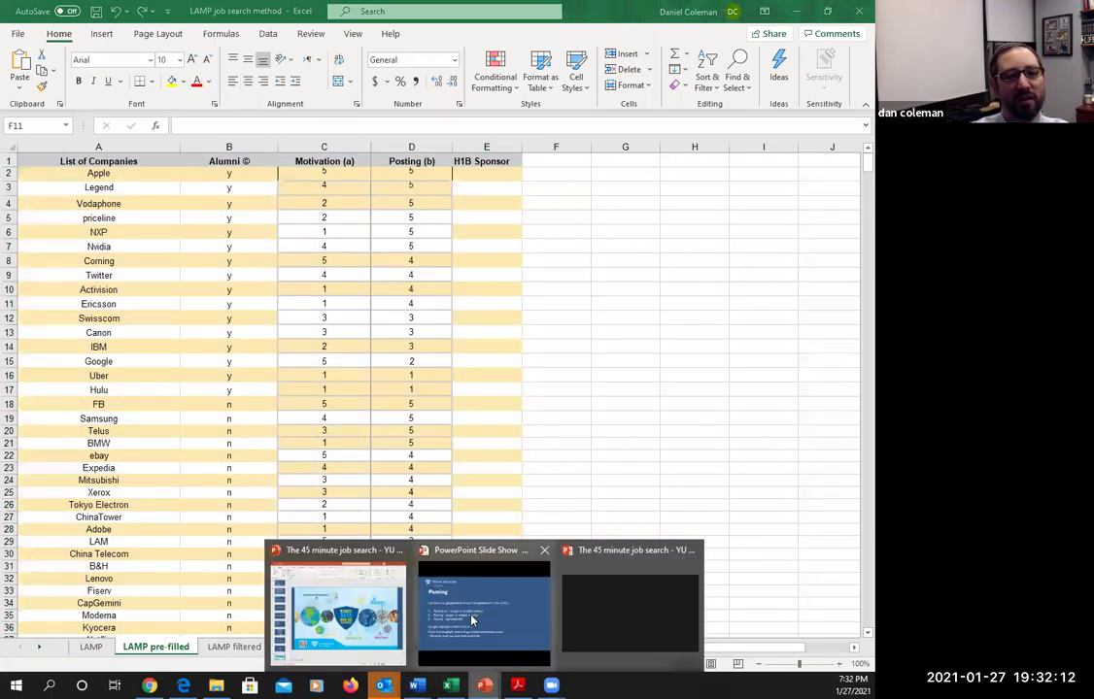
left_click(472, 618)
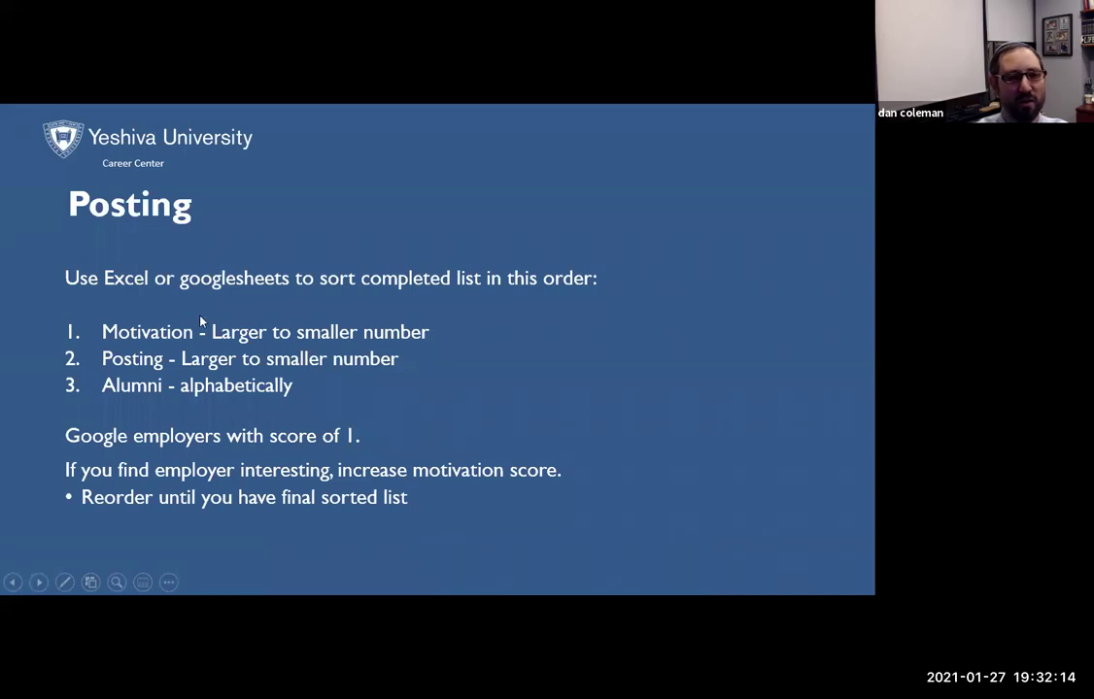
left_click(232, 436)
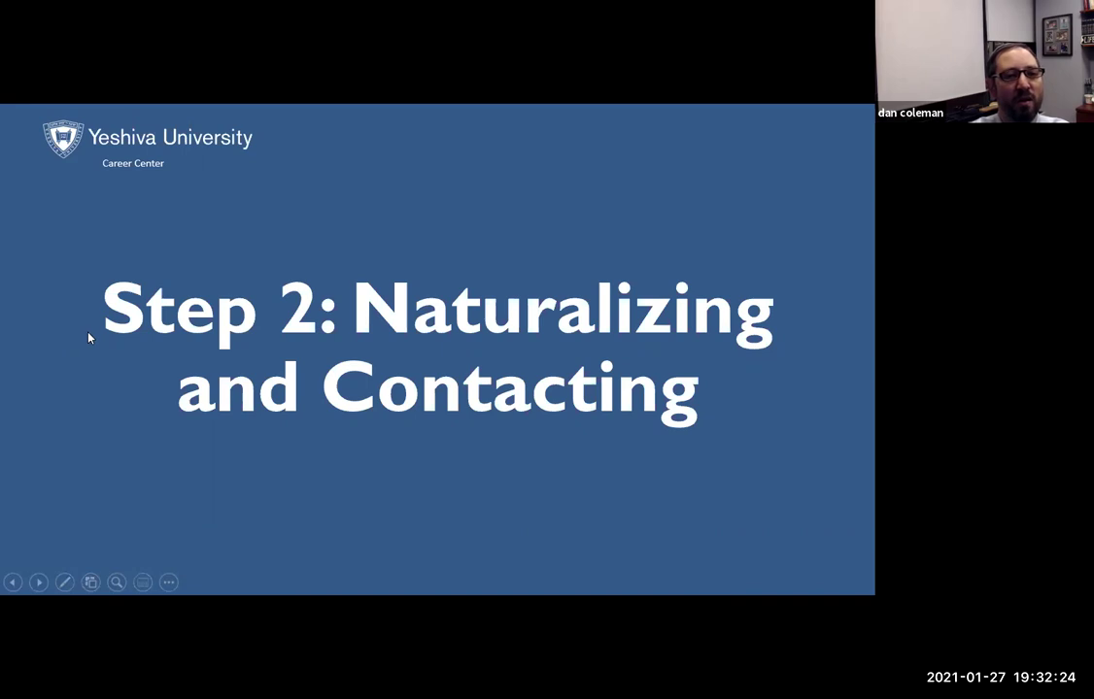
left_click(447, 361)
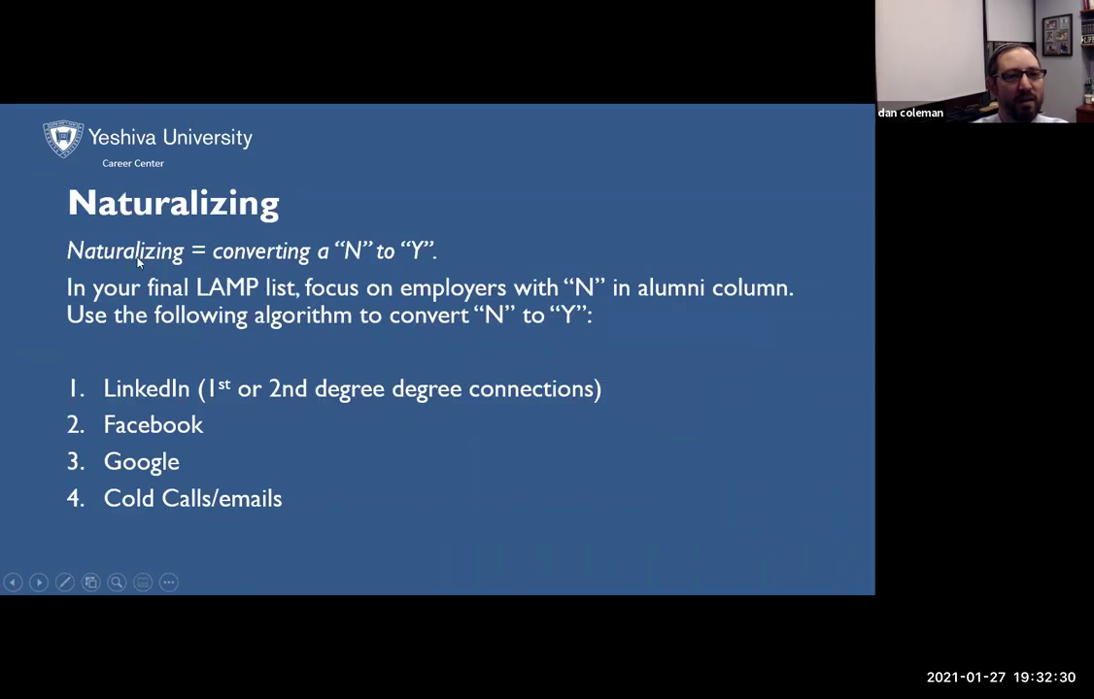